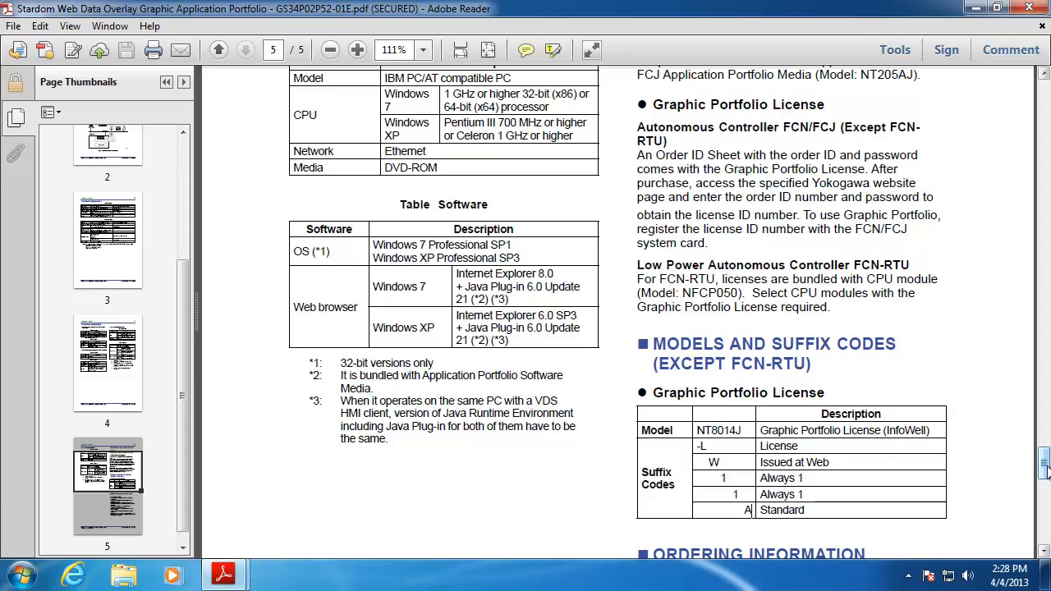
Scroll the Graphic Portfolio specification back to page 1
left_click_drag(1044, 469, 1022, 78)
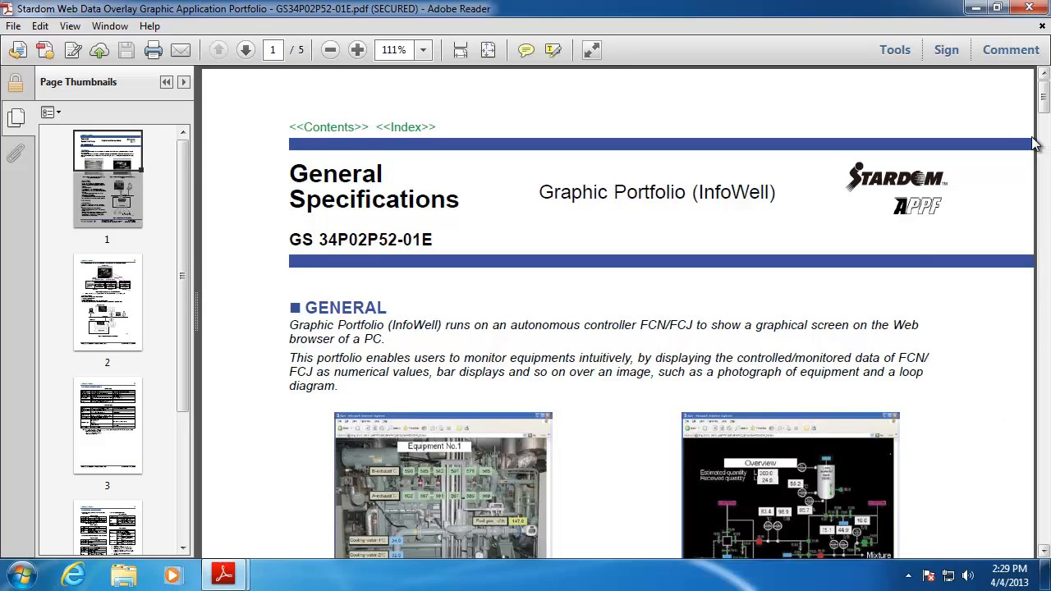
left_click_drag(1041, 104, 1041, 132)
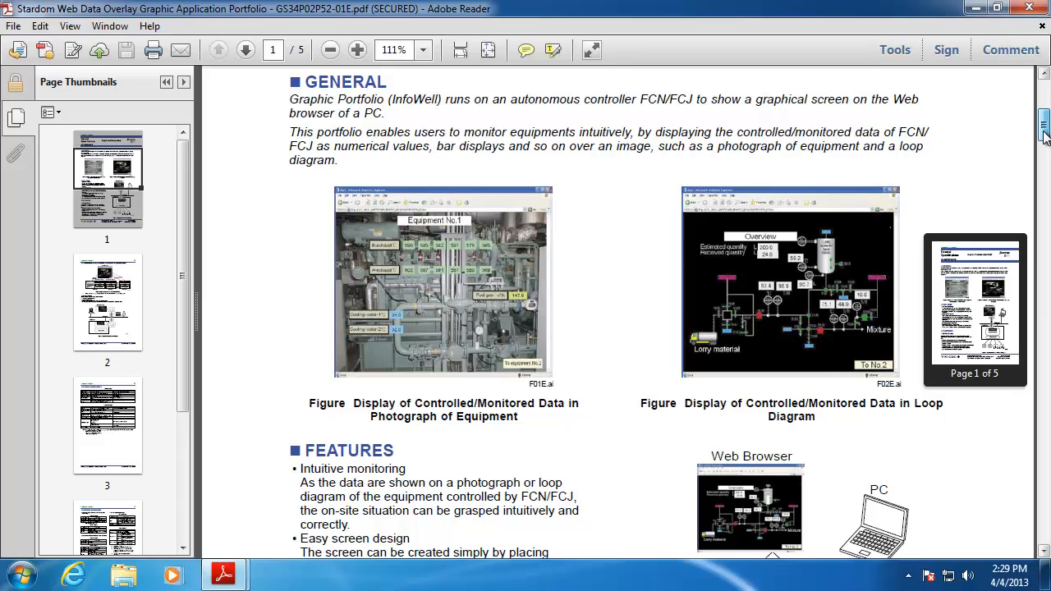
left_click_drag(1044, 136, 1044, 140)
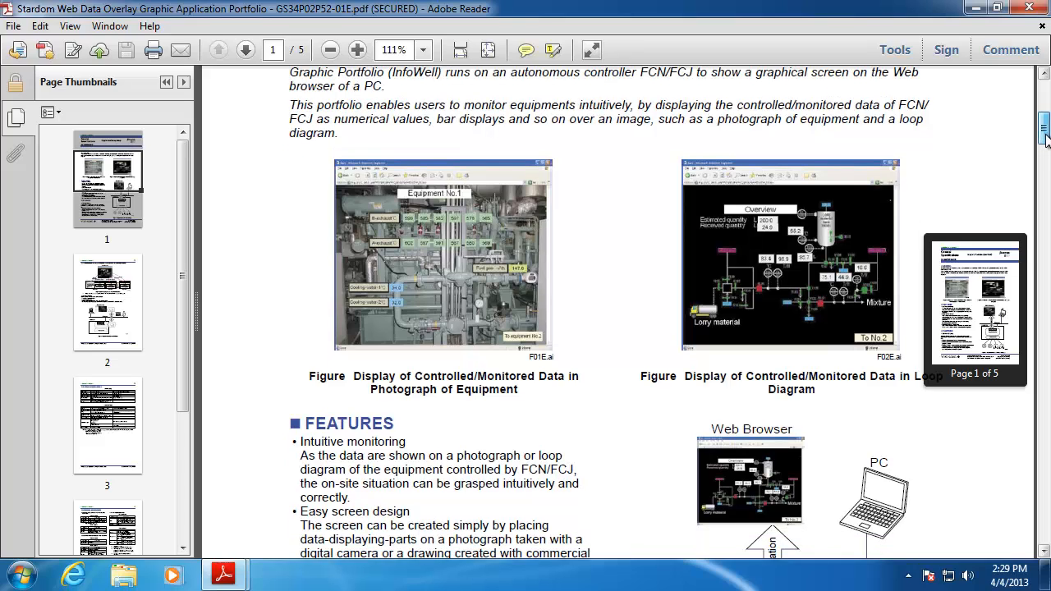
left_click_drag(1045, 139, 1046, 146)
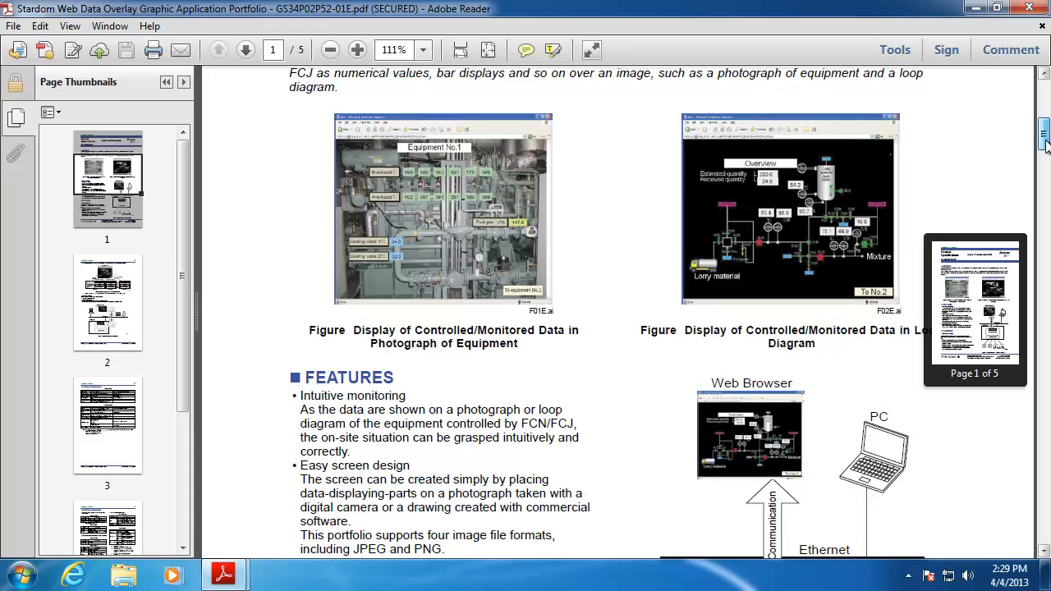
left_click_drag(1045, 146, 1046, 156)
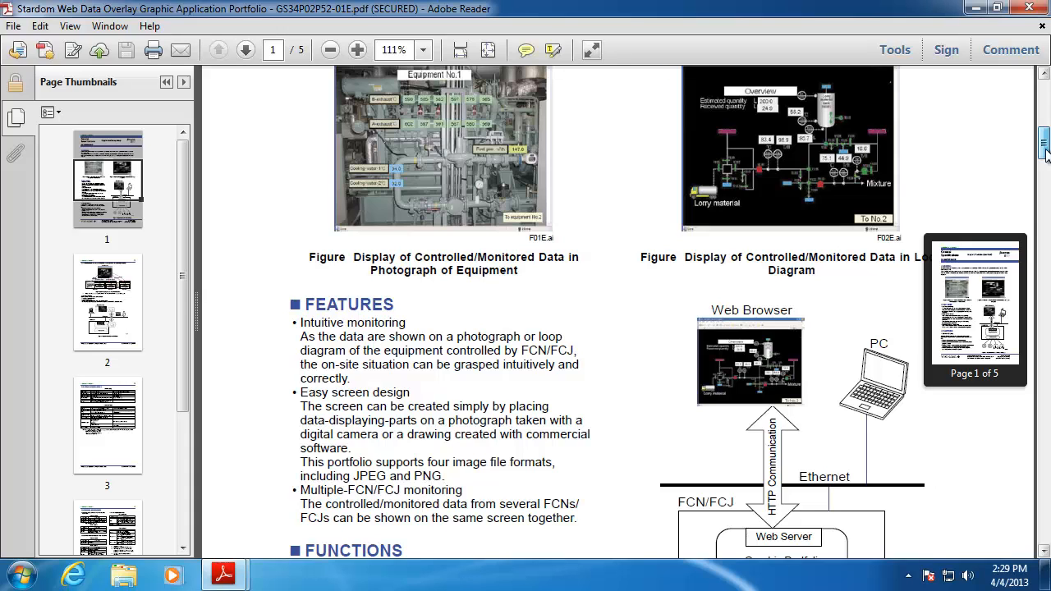
Select the GS document number in the header and scroll down to the Features section
left_click_drag(1045, 152, 1045, 90)
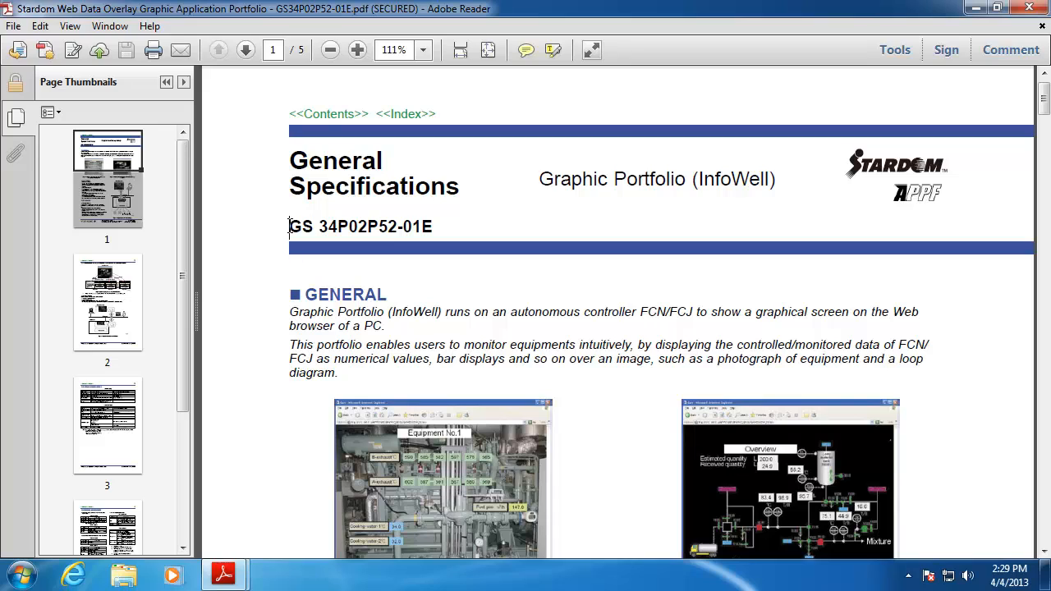
left_click_drag(289, 226, 432, 227)
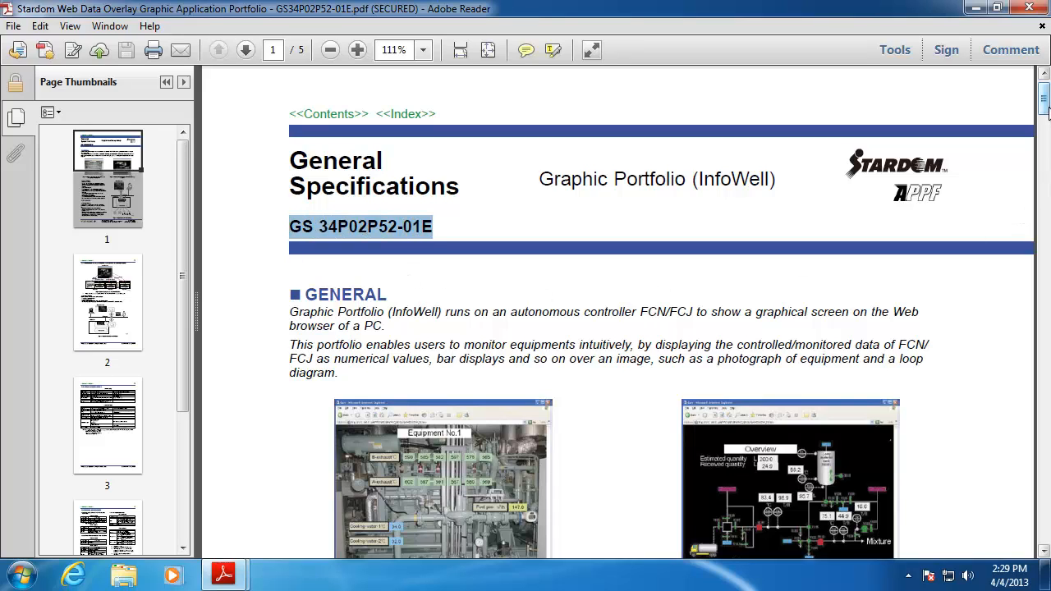
left_click_drag(1044, 104, 1041, 294)
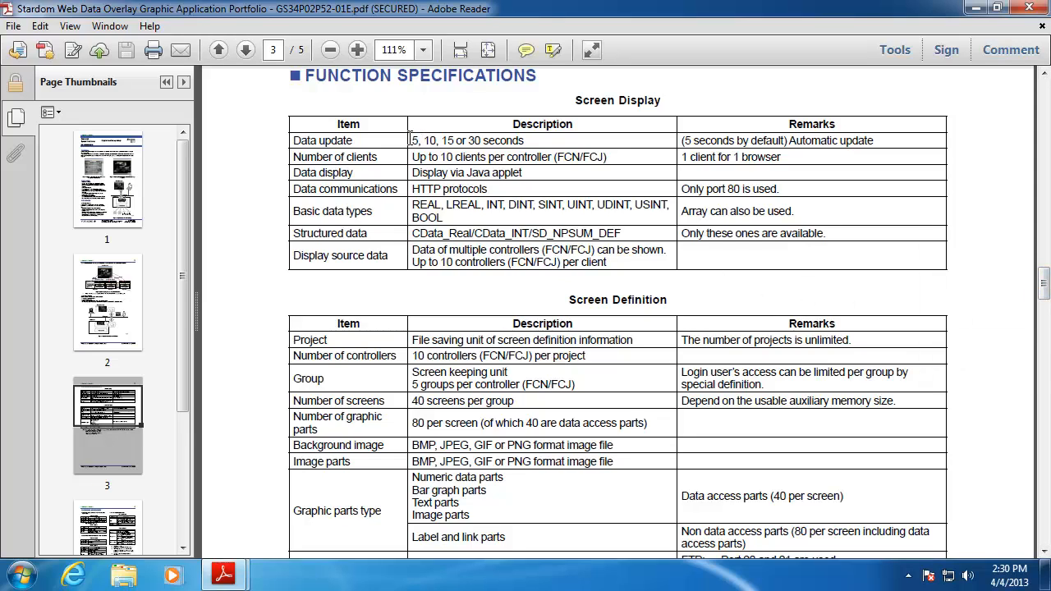
Highlight the 5-second update interval, 10 clients per controller and the Java applet display method
left_click_drag(418, 141, 412, 141)
left_click_drag(442, 156, 528, 154)
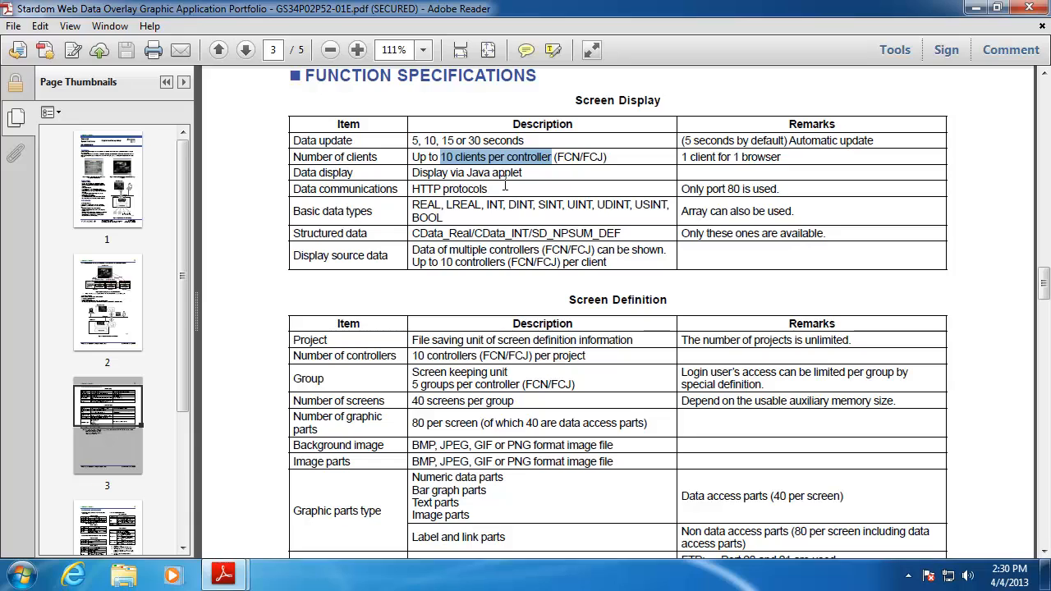
left_click_drag(524, 172, 478, 174)
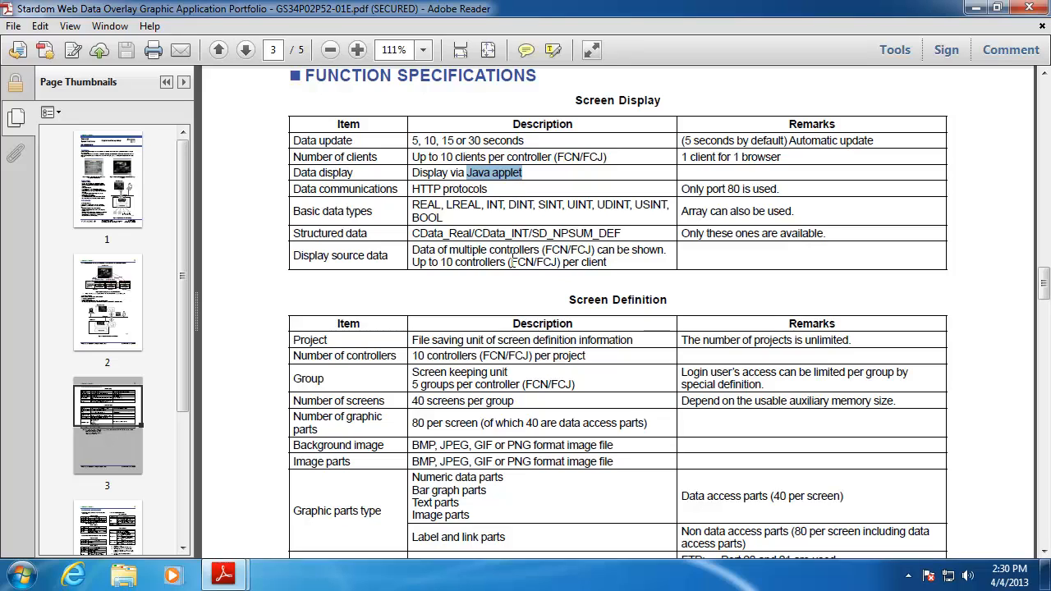
Highlight the Display source data row and FTP/HTTP port remarks, then minimize Adobe Reader
left_click_drag(612, 260, 414, 252)
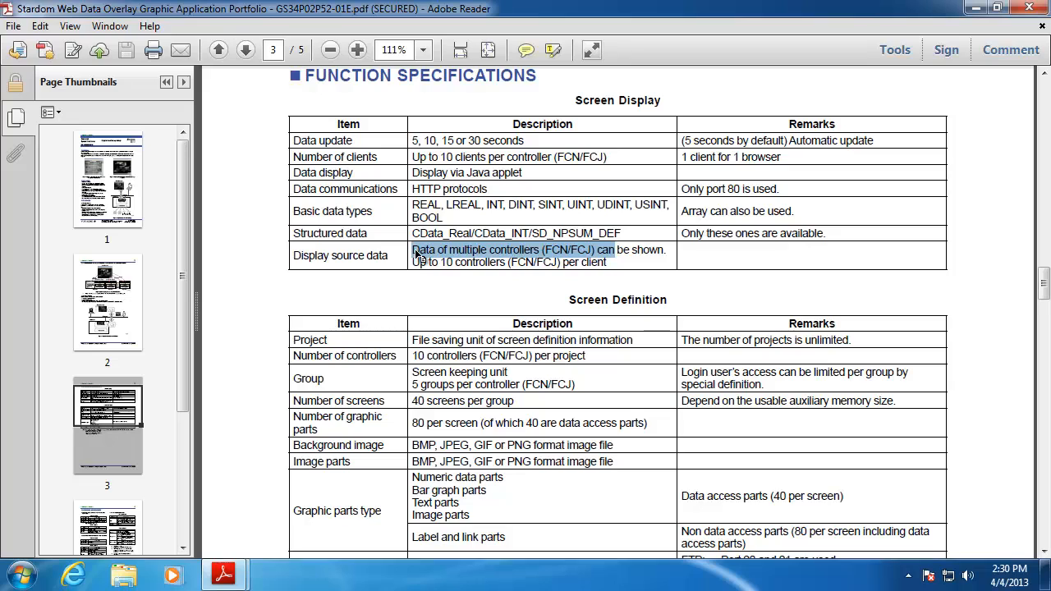
left_click(608, 263)
left_click_drag(608, 263, 419, 249)
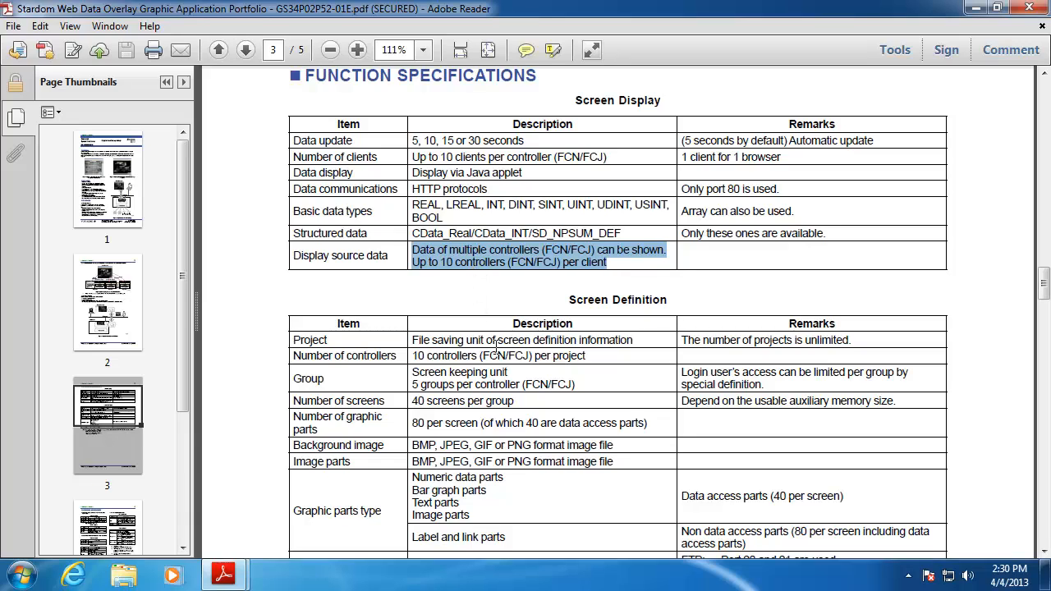
left_click_drag(1043, 283, 1042, 308)
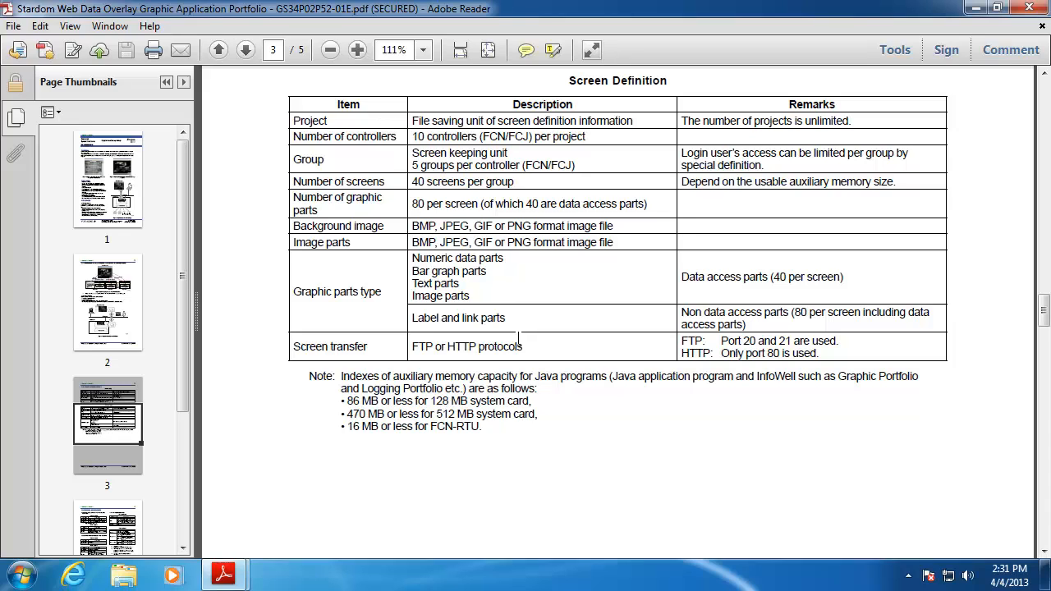
left_click_drag(821, 353, 683, 341)
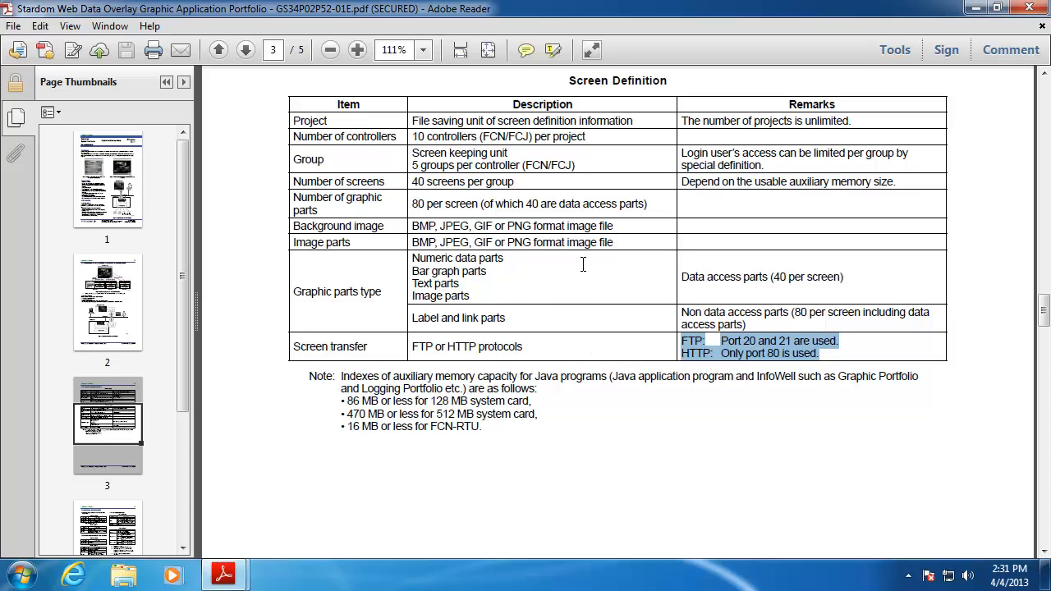
left_click(975, 9)
mouse_move(238, 573)
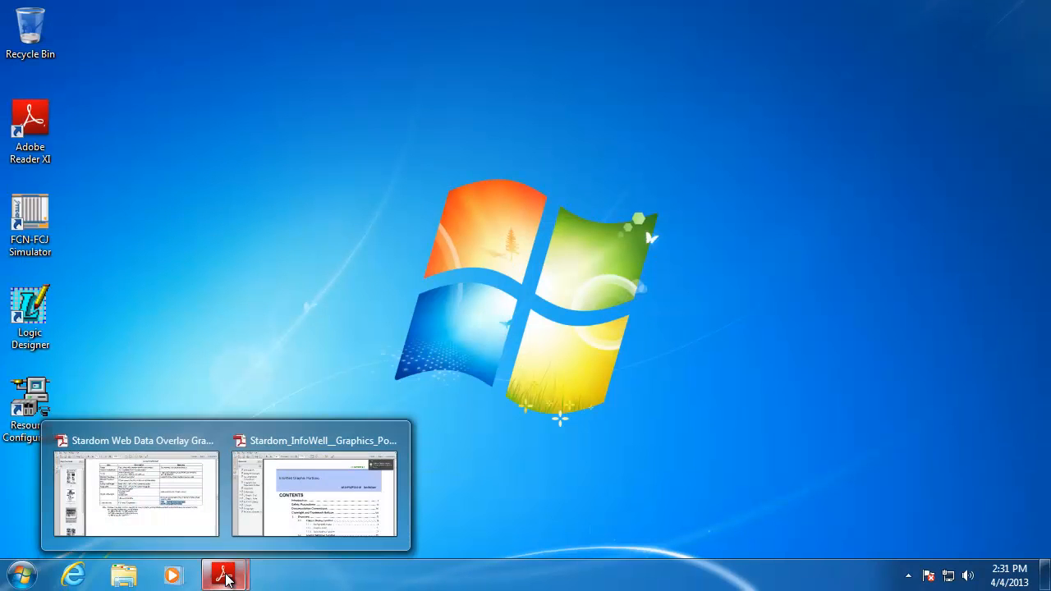
left_click(296, 532)
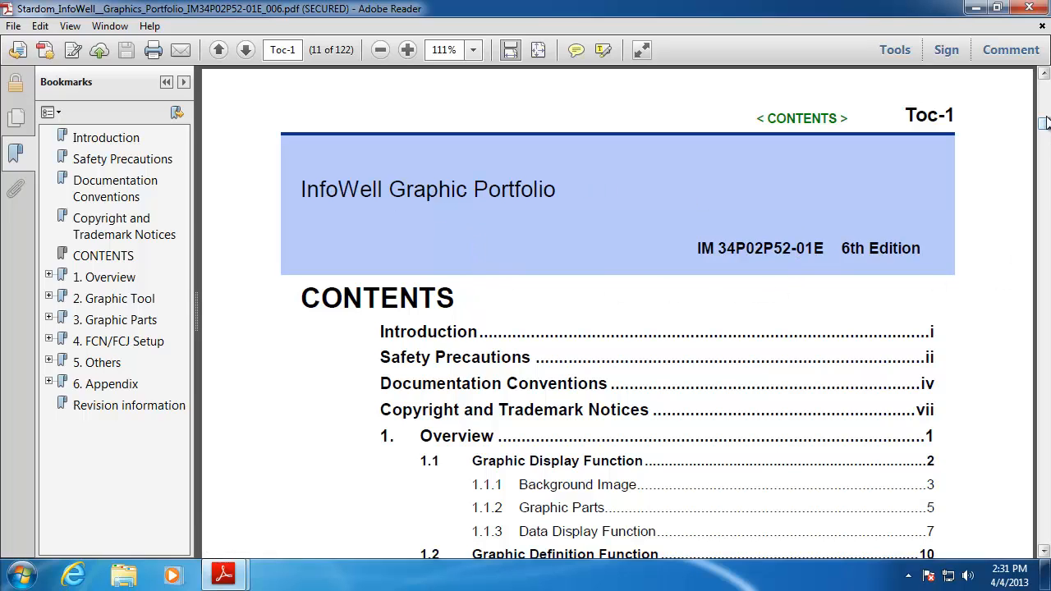
key("Home")
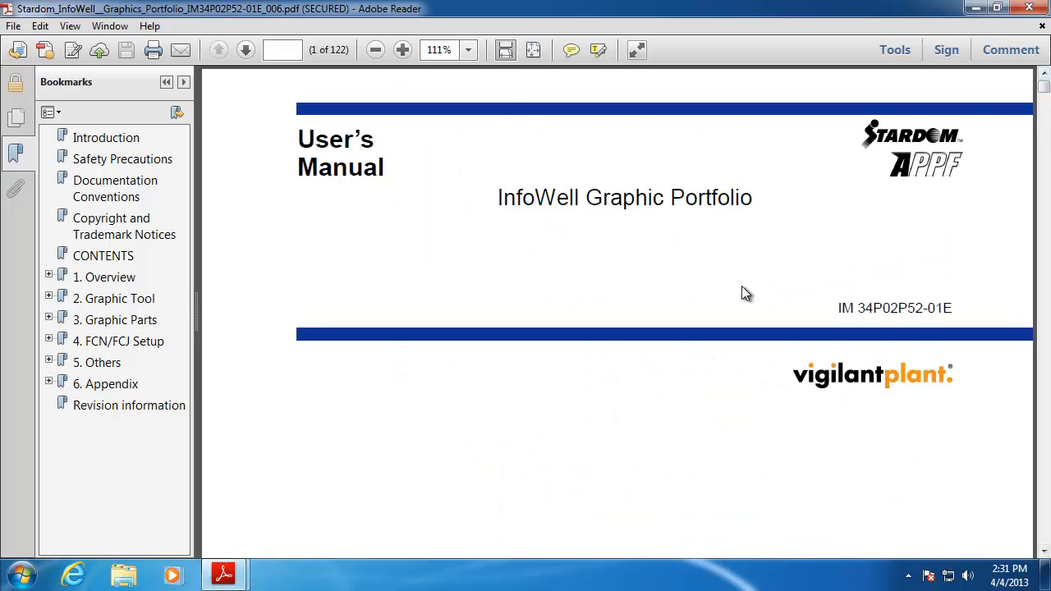
left_click_drag(837, 309, 952, 309)
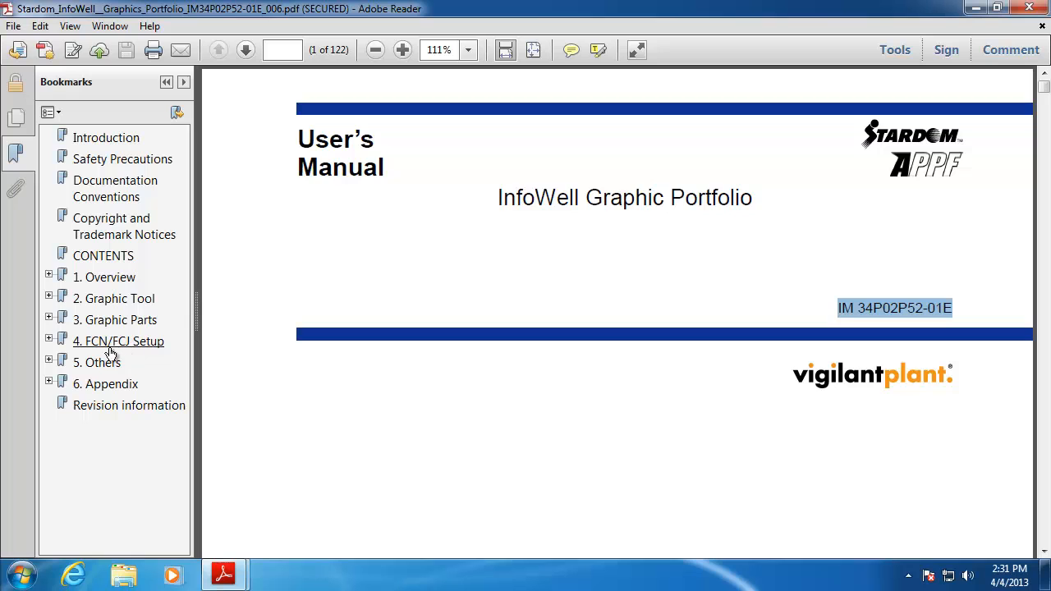
left_click(975, 8)
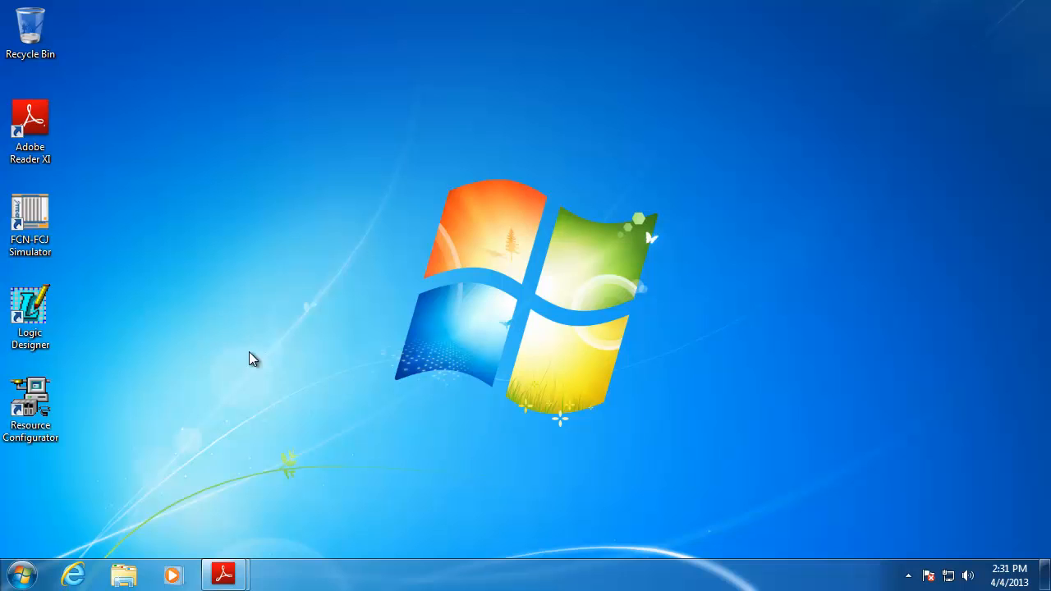
double_click(42, 417)
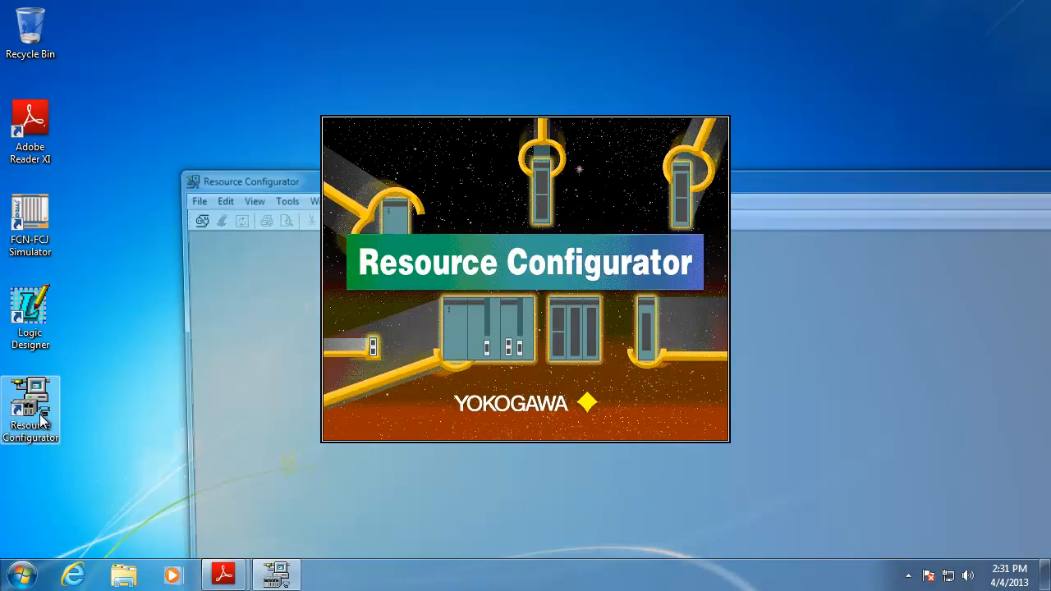
double_click(263, 174)
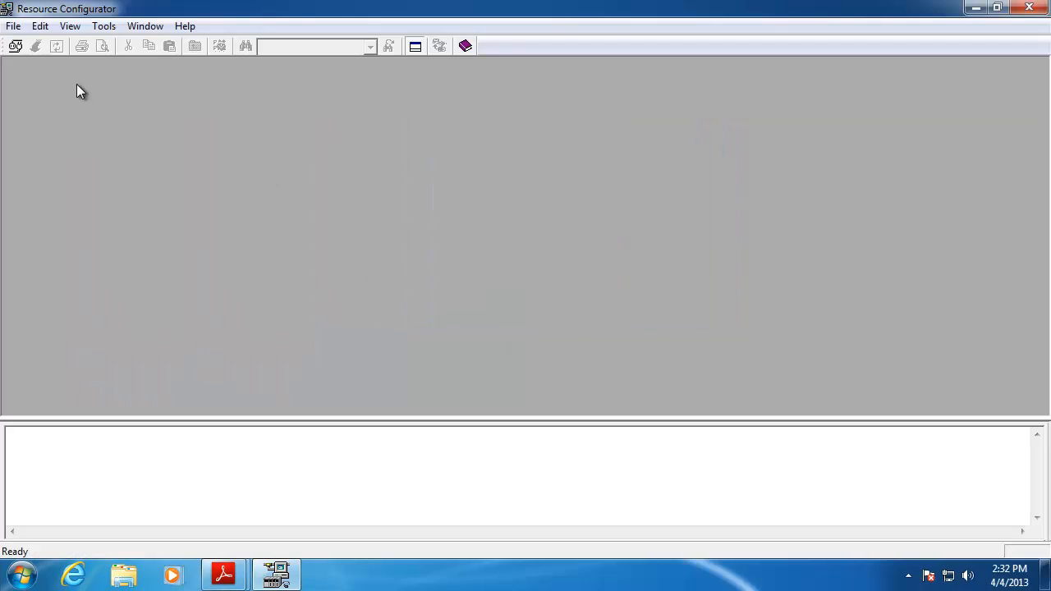
left_click(16, 27)
left_click(25, 41)
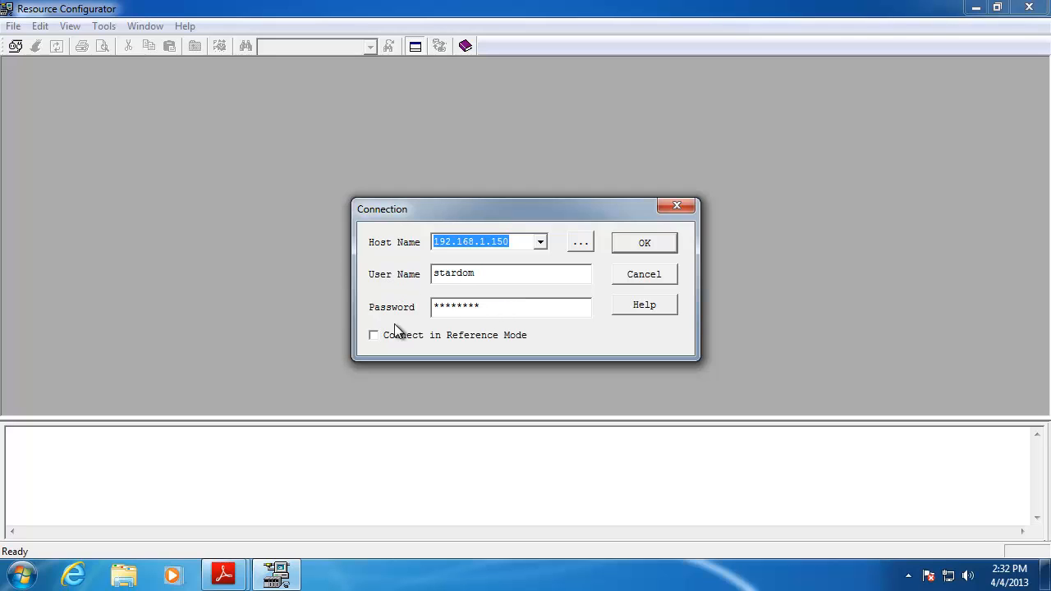
left_click(633, 244)
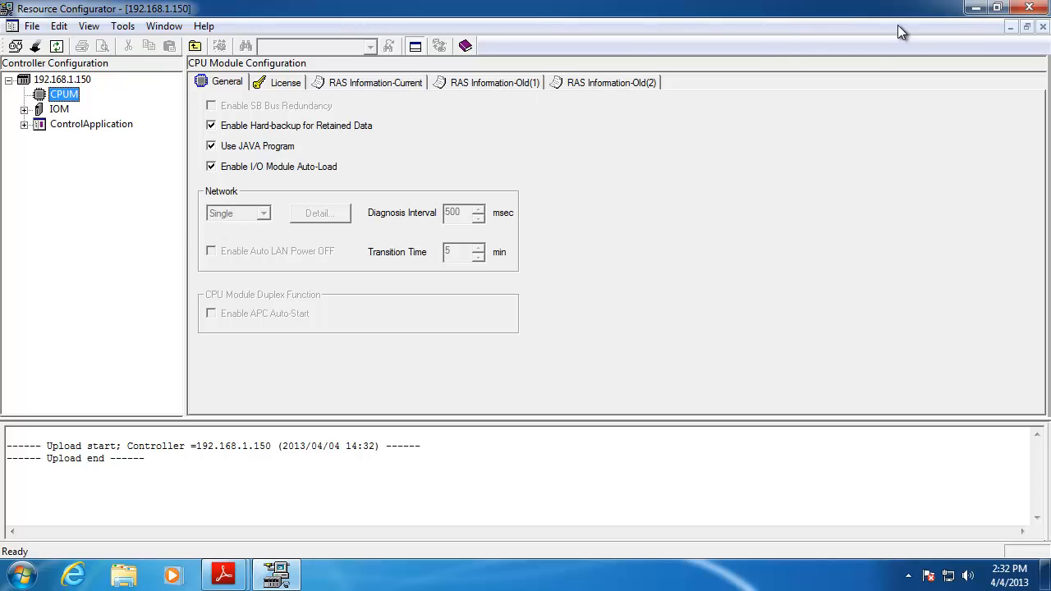
left_click(1028, 8)
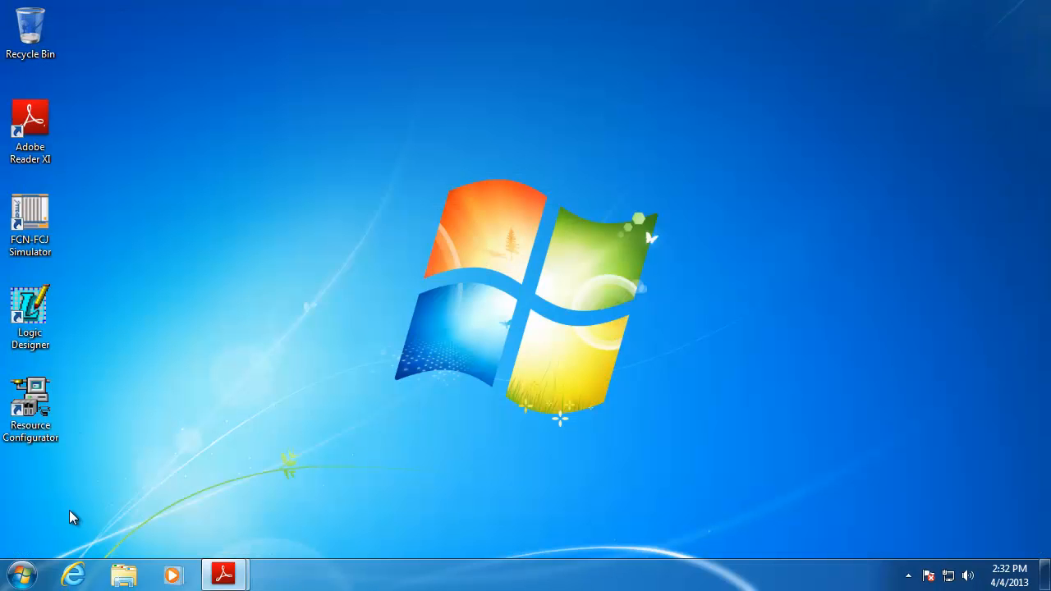
Launch Graphic Tool from All Programs > YOKOGAWA InfoWell > Graphic Portfolio, then open Windows Explorer
left_click(24, 577)
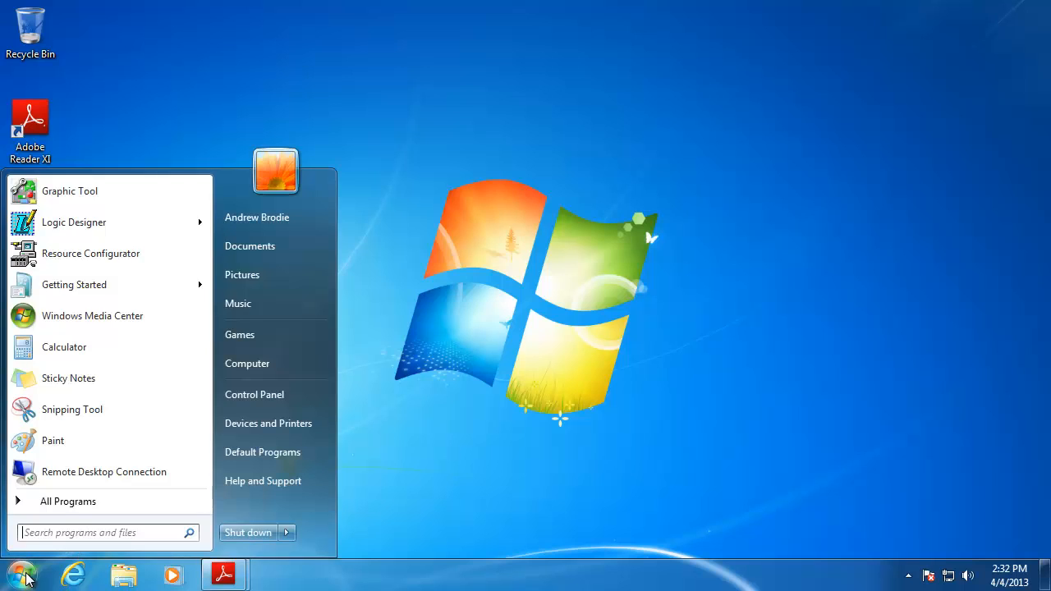
left_click(25, 505)
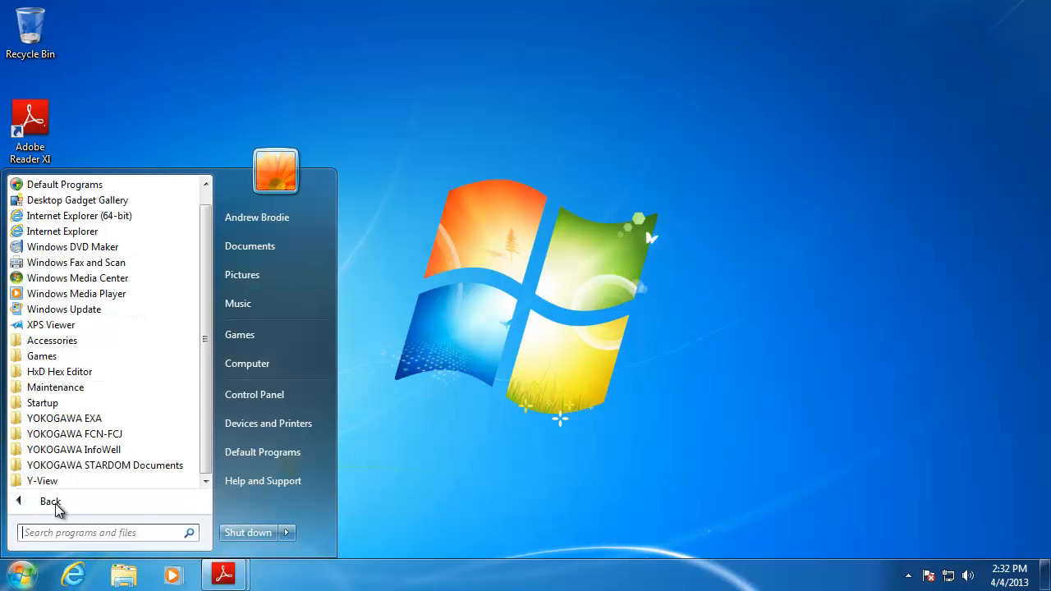
left_click(108, 451)
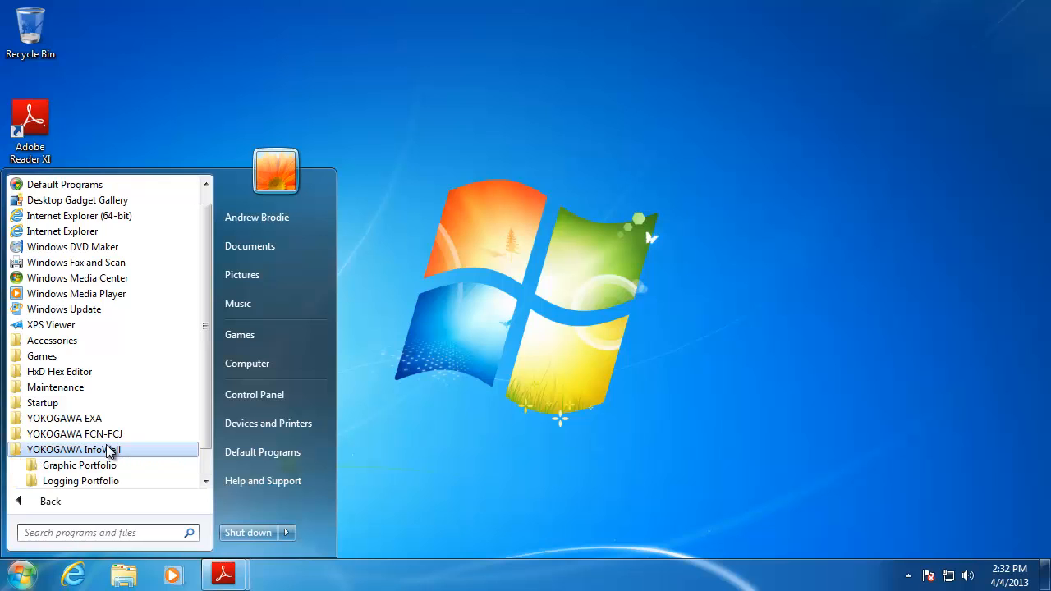
left_click(106, 466)
left_click(105, 480)
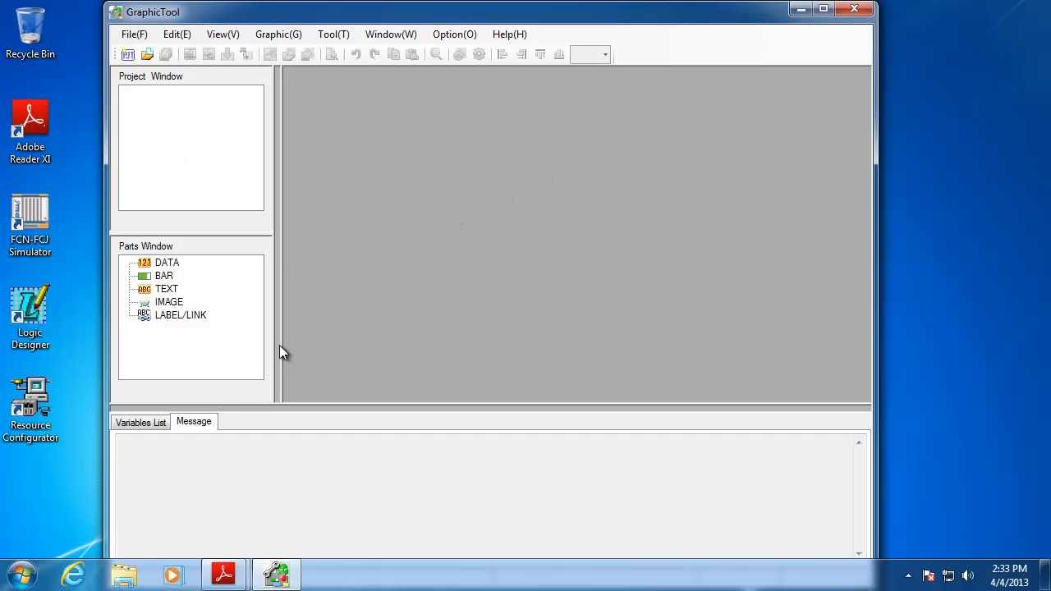
left_click(123, 575)
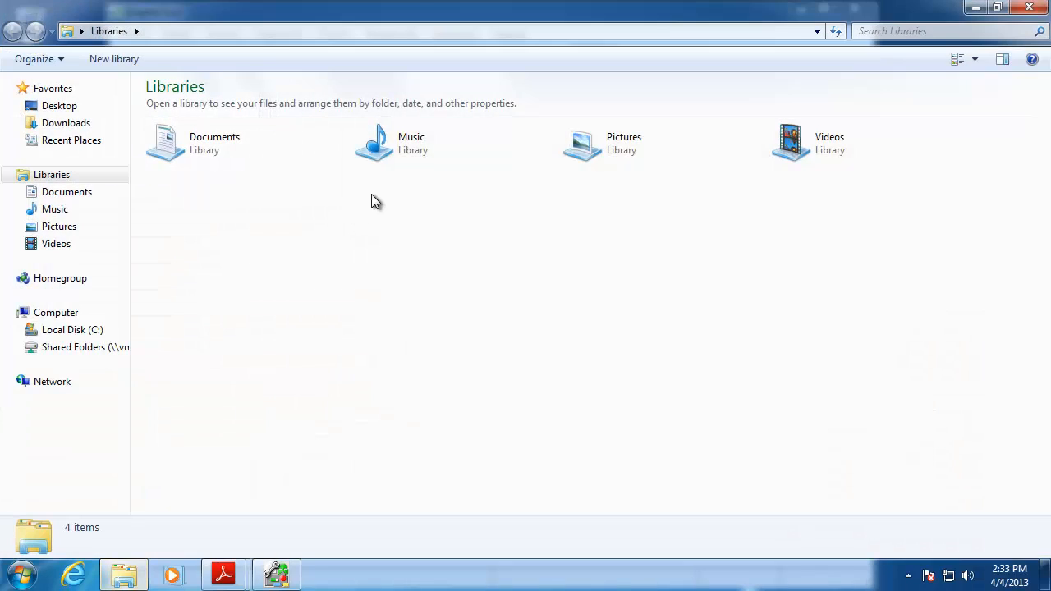
Browse to C:\YOKOGAWA\InfoWell\Setup in Windows Explorer, then close the window
left_click(74, 330)
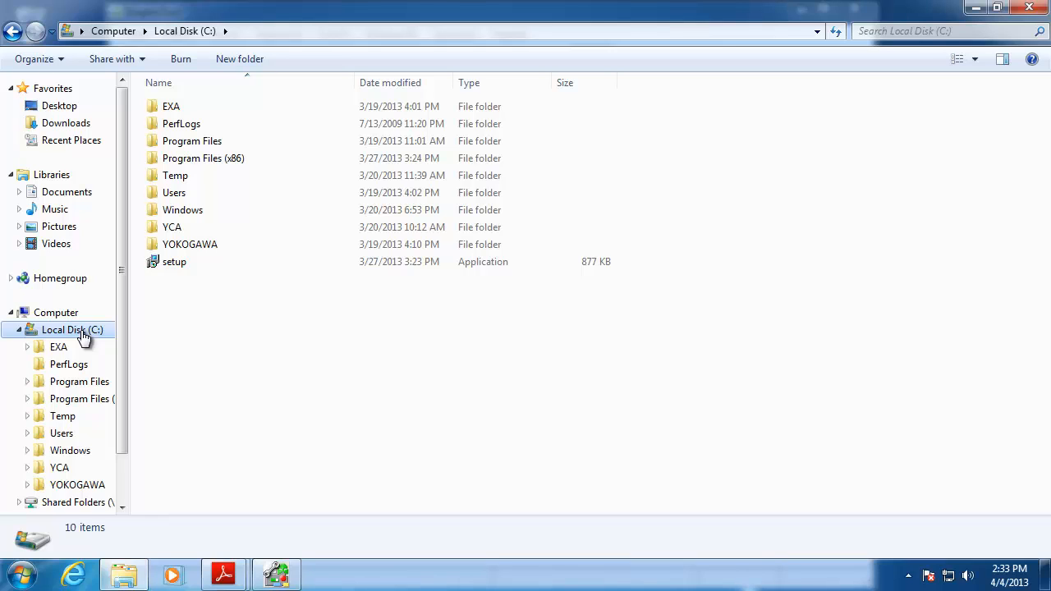
double_click(204, 247)
left_click(186, 125)
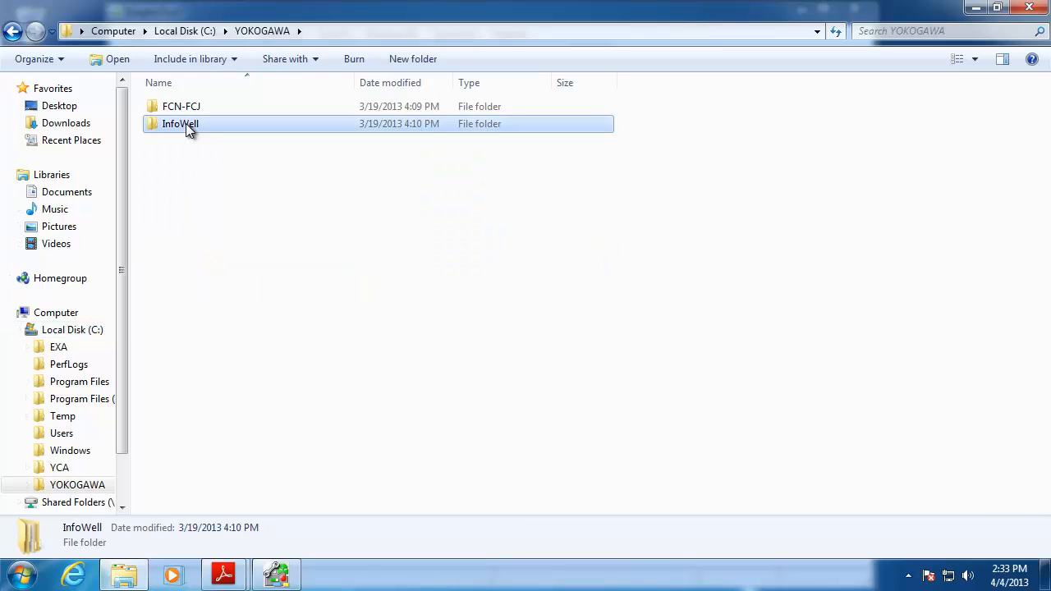
double_click(186, 125)
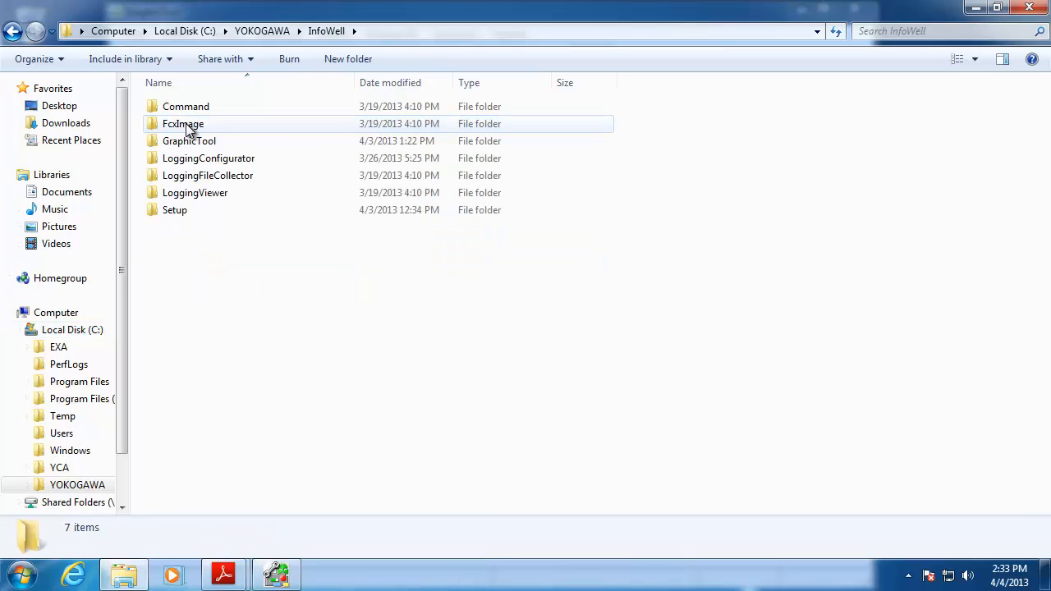
double_click(178, 211)
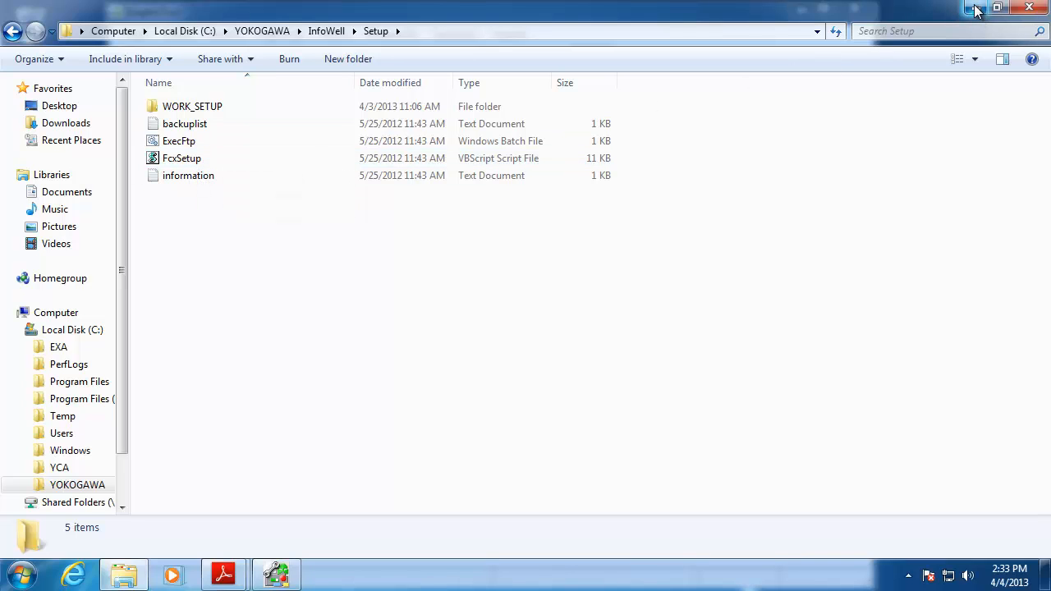
left_click(1028, 8)
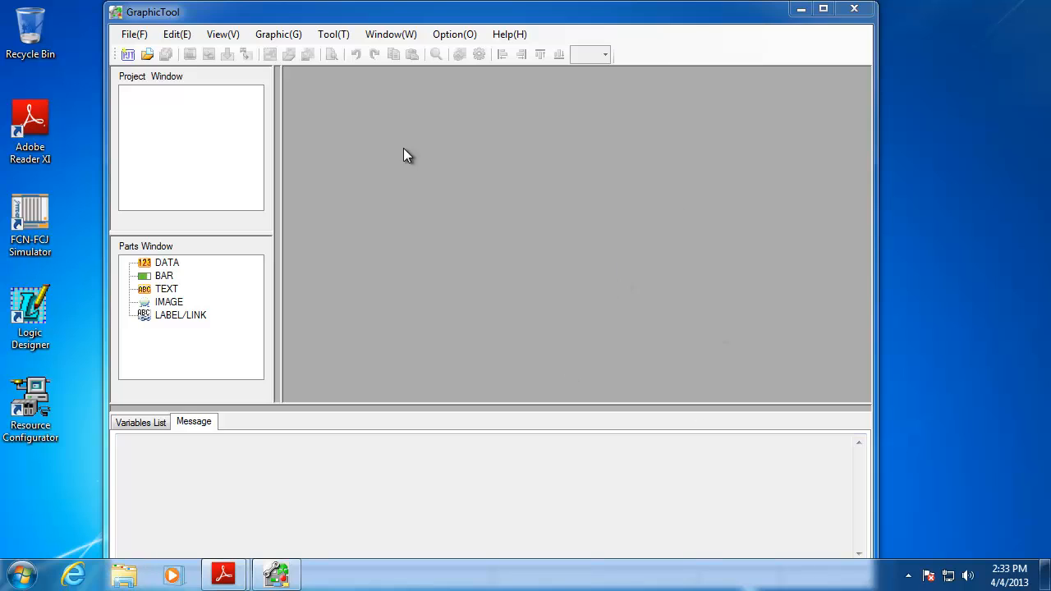
Maximize the GraphicTool window and show the empty Variables List
double_click(484, 17)
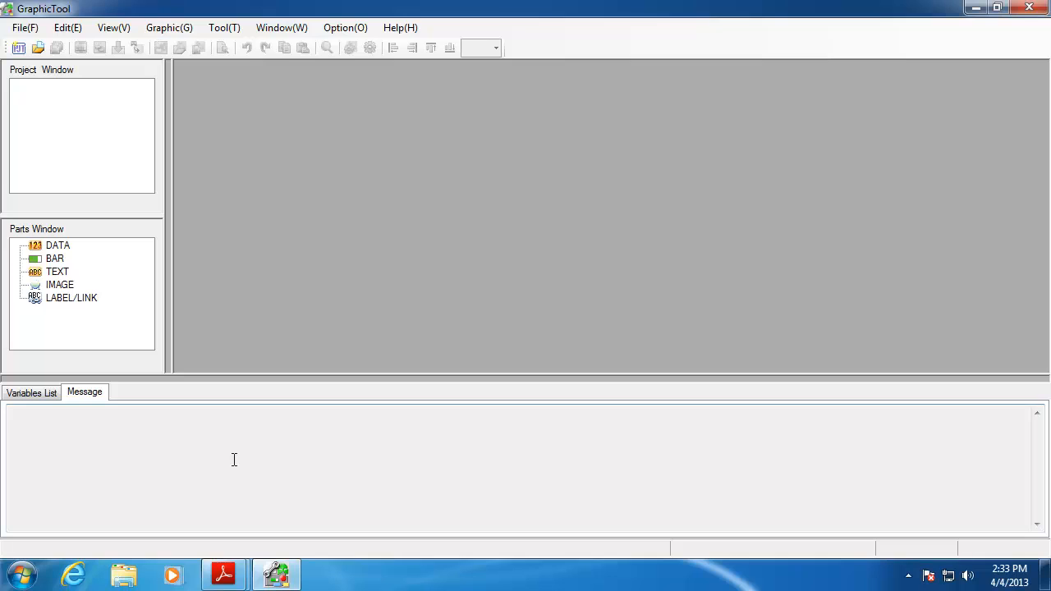
left_click(51, 395)
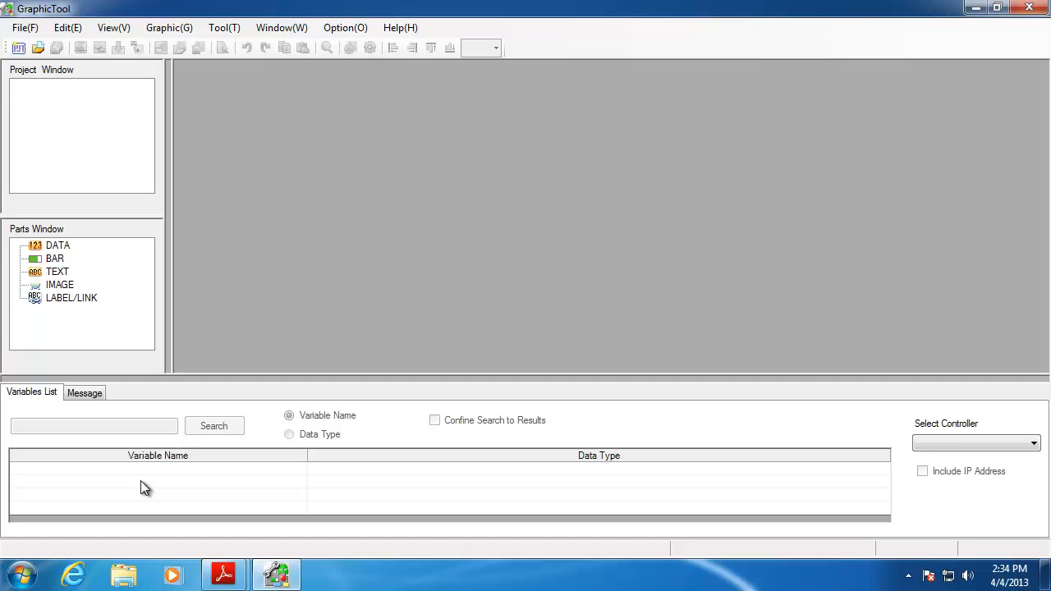
left_click(29, 27)
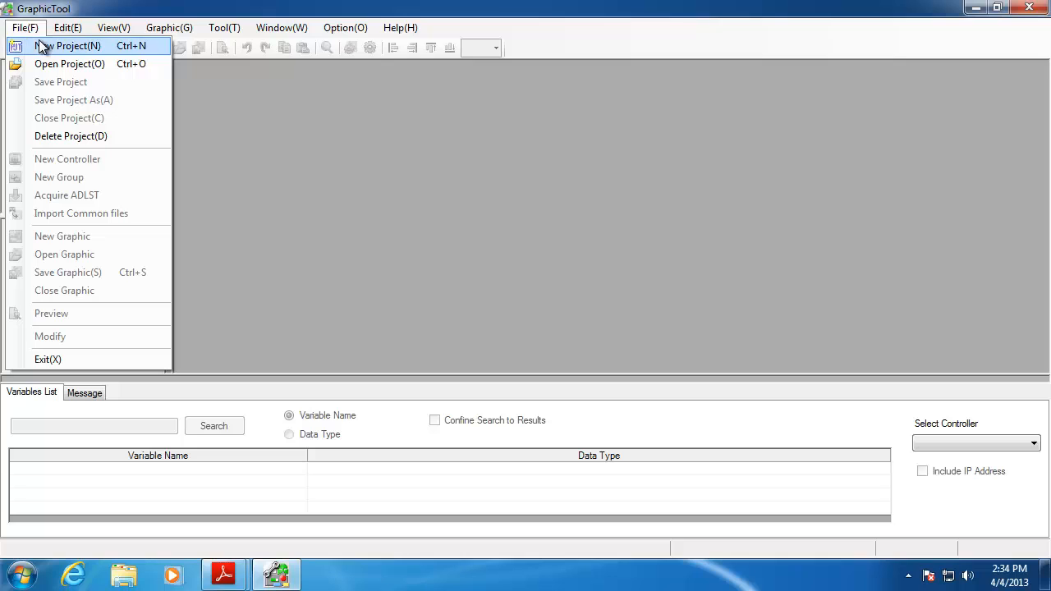
Start a new project named MyProject from the File menu
left_click(42, 47)
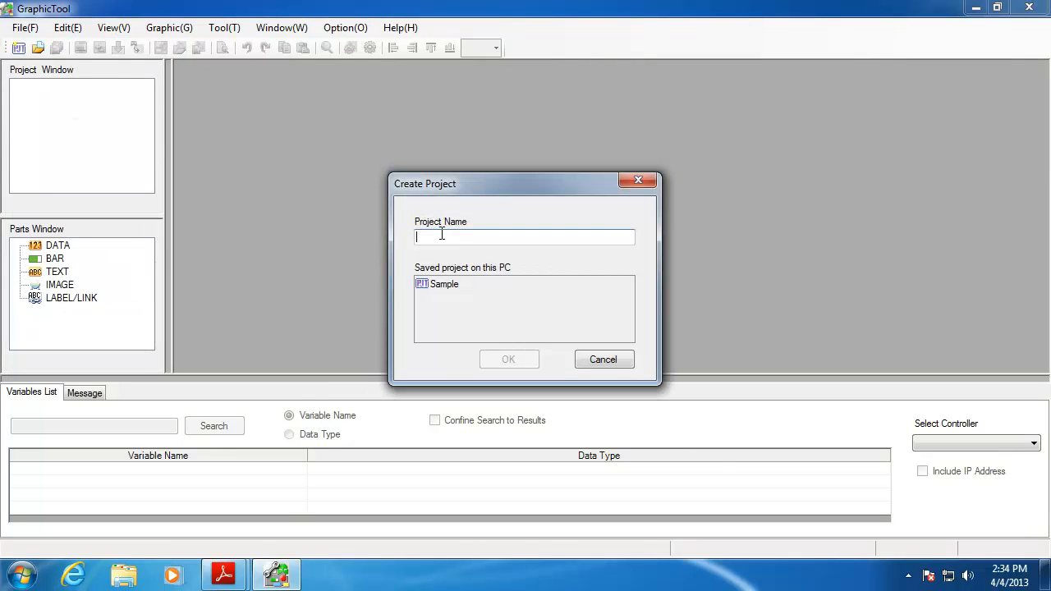
type("My")
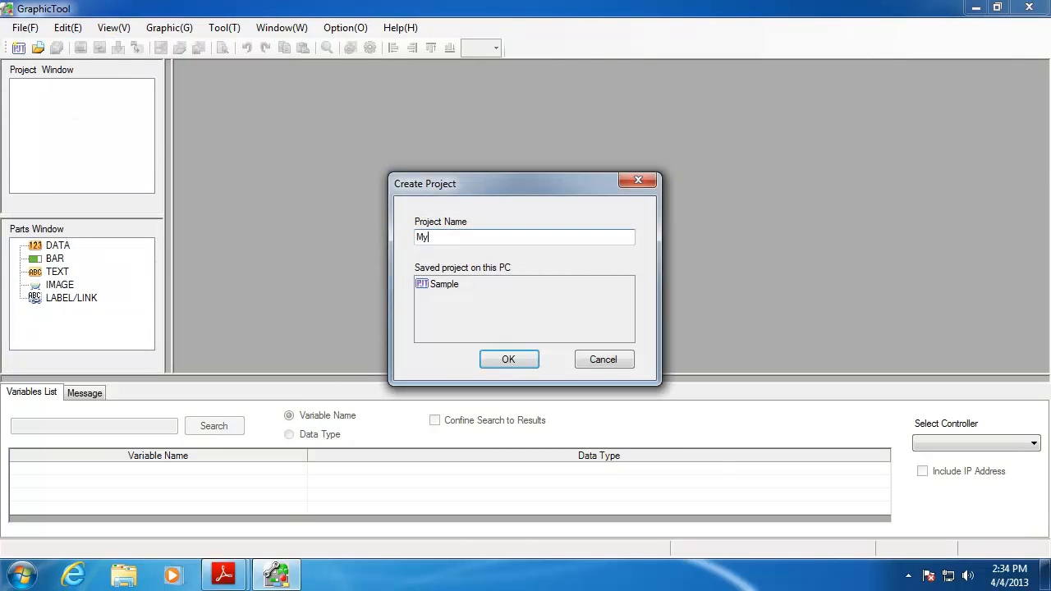
type("Project")
Create MyProject and enter 192.168.1.150 as a new controller's IP address
left_click(509, 359)
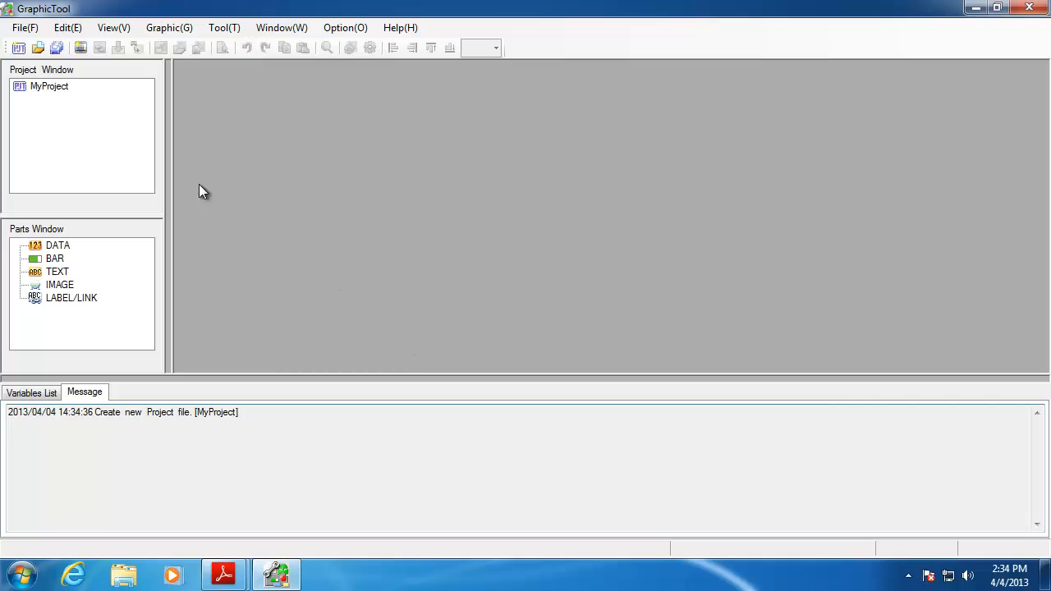
right_click(52, 86)
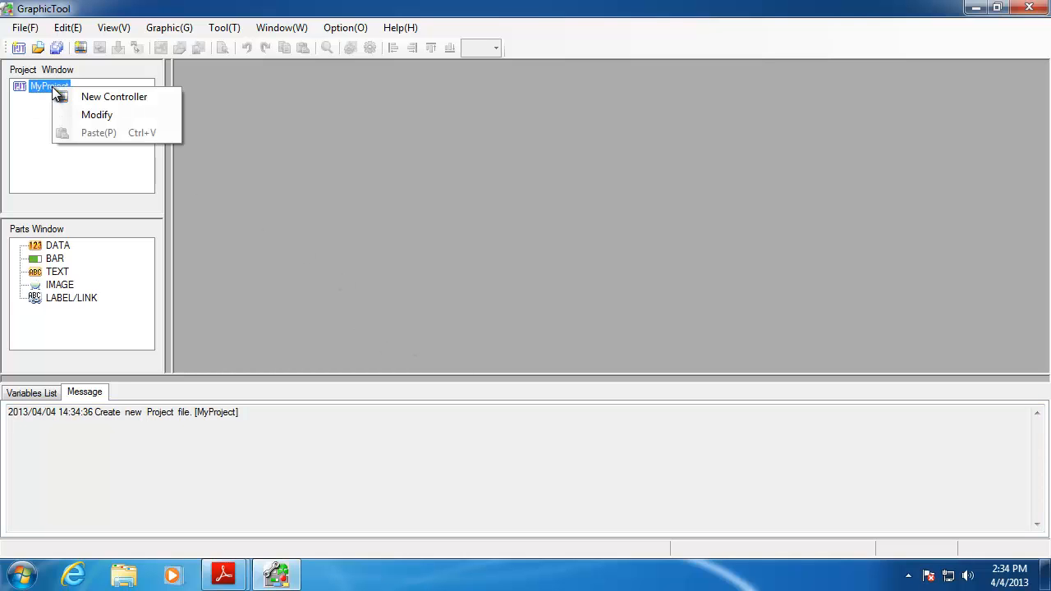
left_click(99, 97)
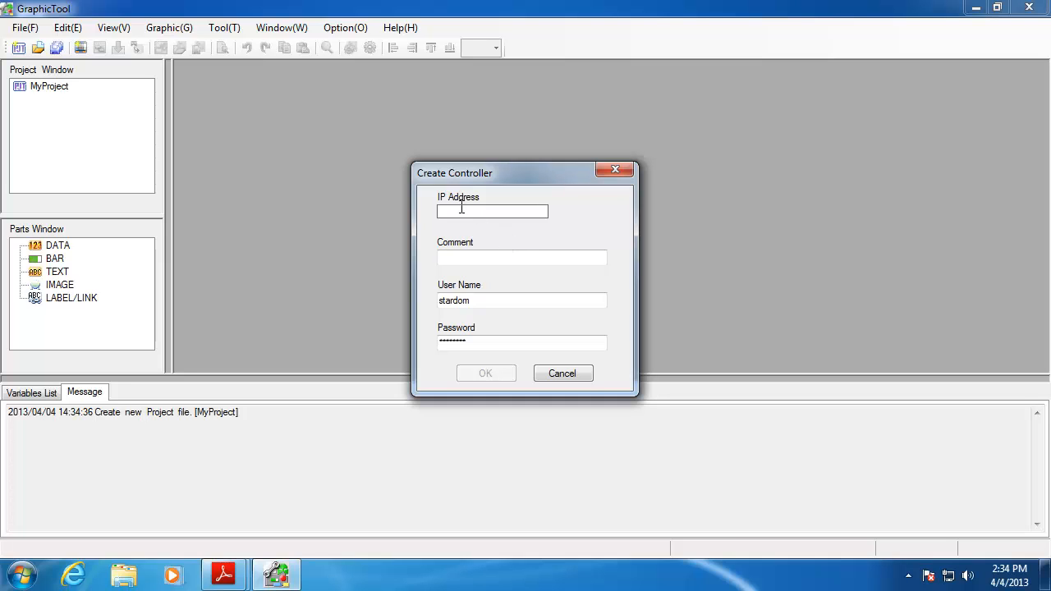
type("`")
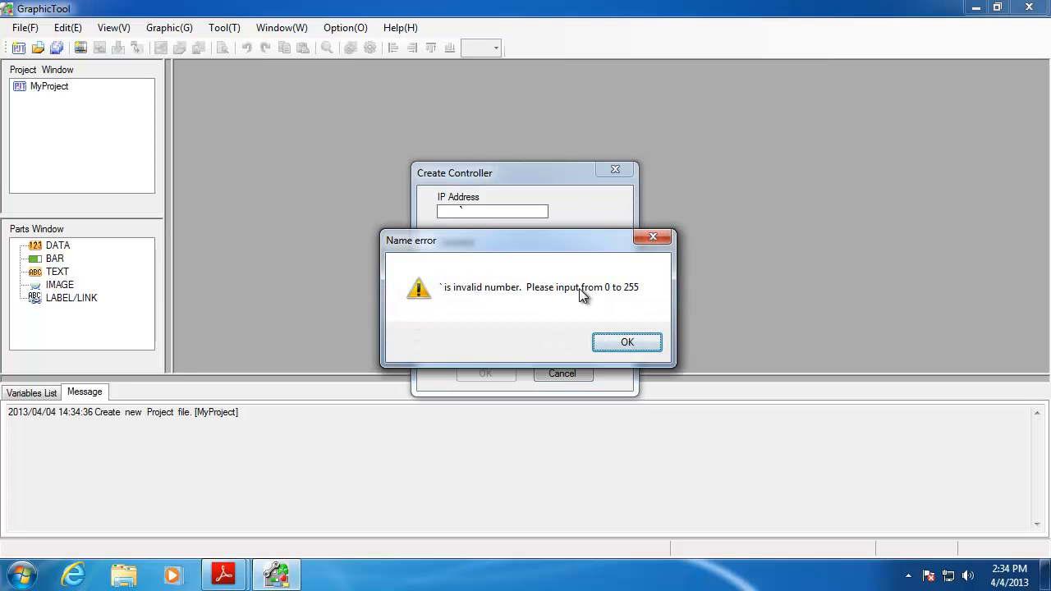
left_click(637, 345)
type("1")
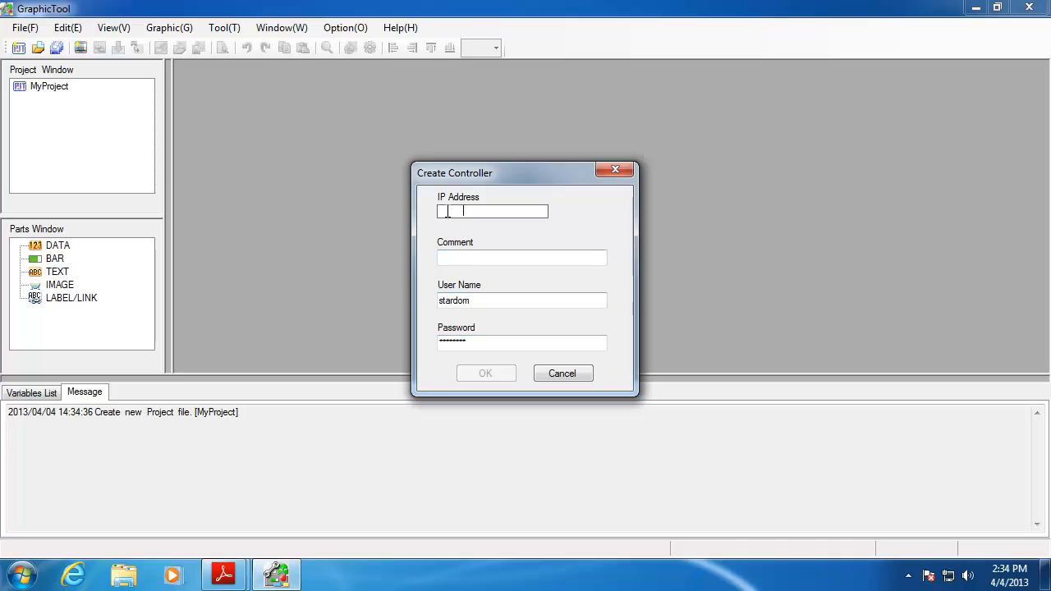
type("92.")
type("168.")
type("1")
type(".1")
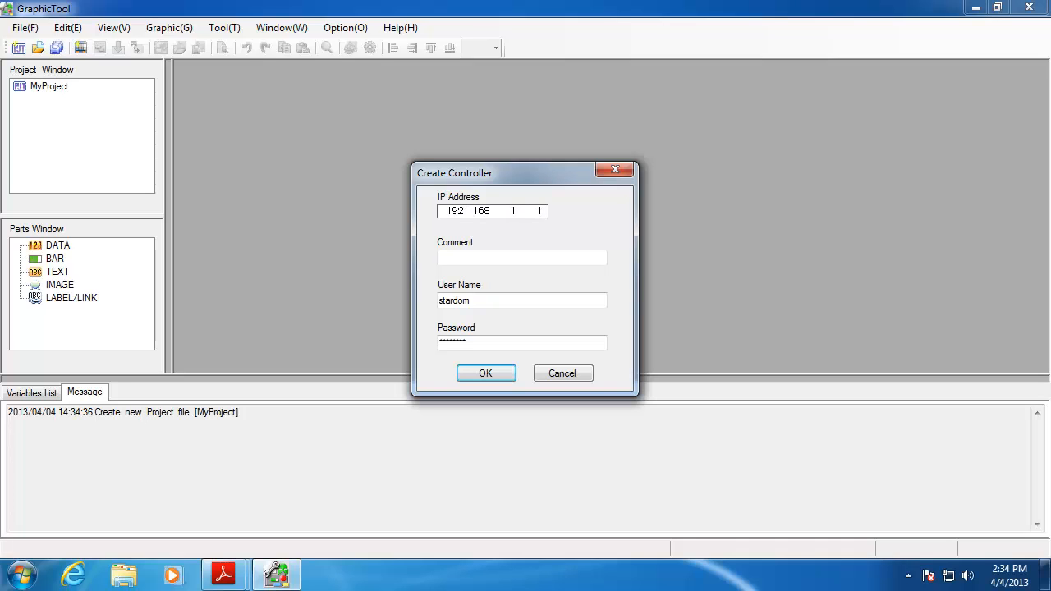
type("50")
Review the controller's comment, user name and password fields, then confirm the controller
left_click(523, 256)
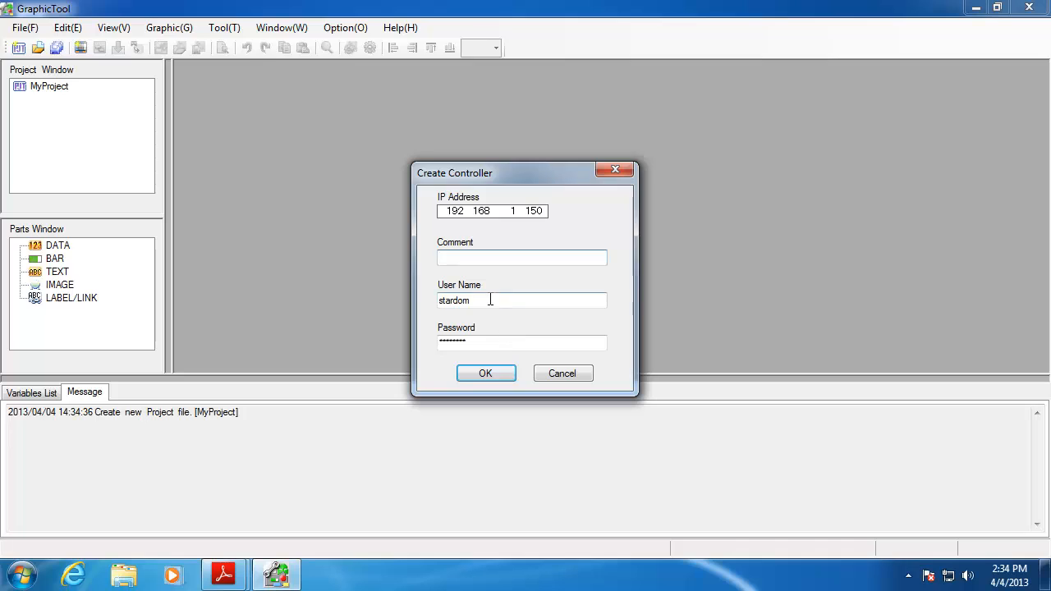
left_click_drag(487, 301, 380, 298)
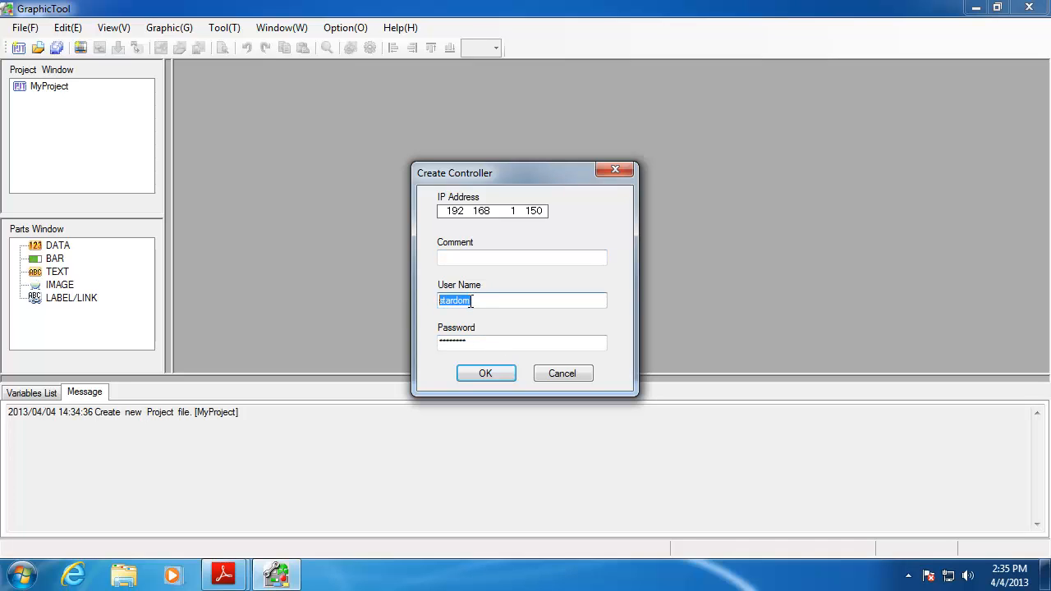
left_click(479, 340)
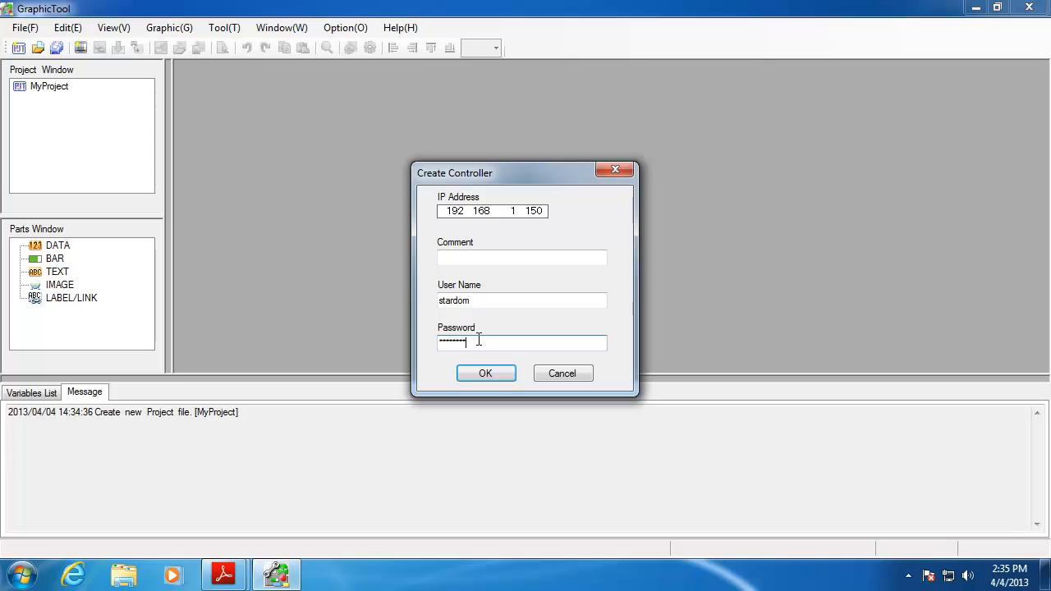
left_click(487, 372)
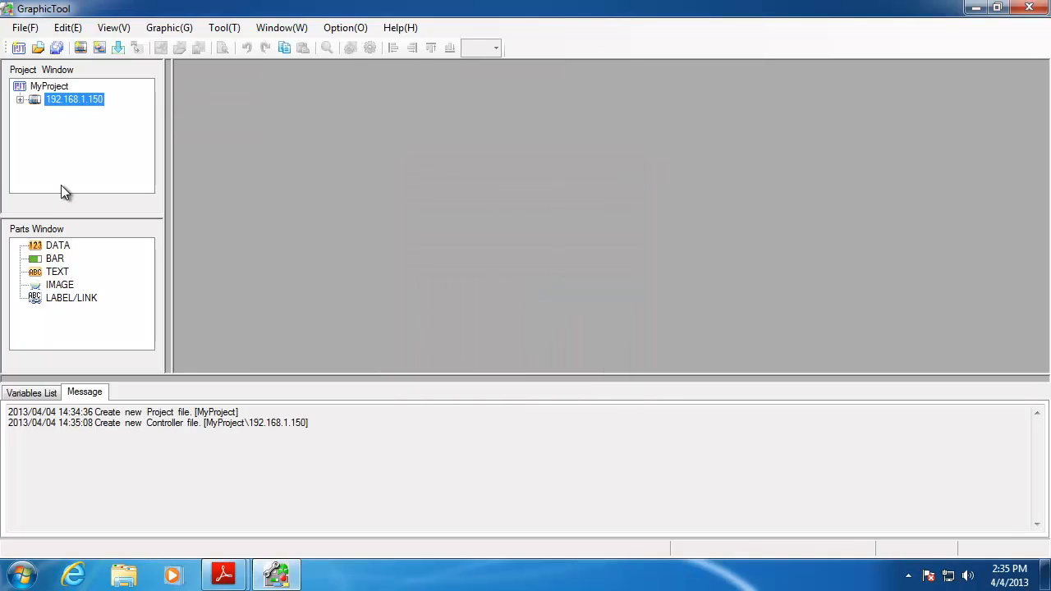
Expand 192.168.1.150 to show COMMON and GROUP, closing GROUP's Modify dialog unchanged
left_click(20, 99)
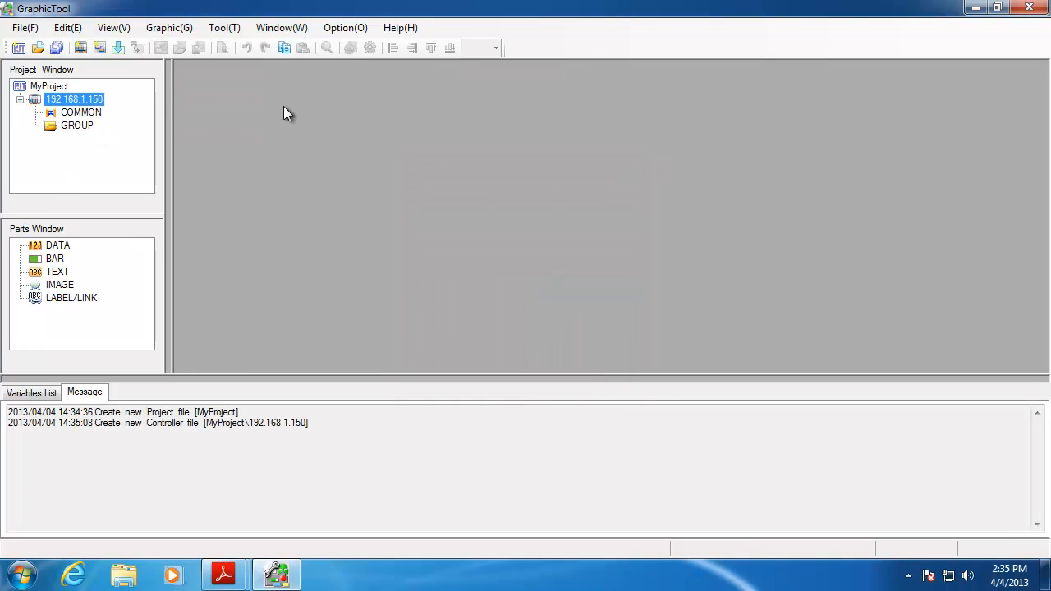
left_click(83, 115)
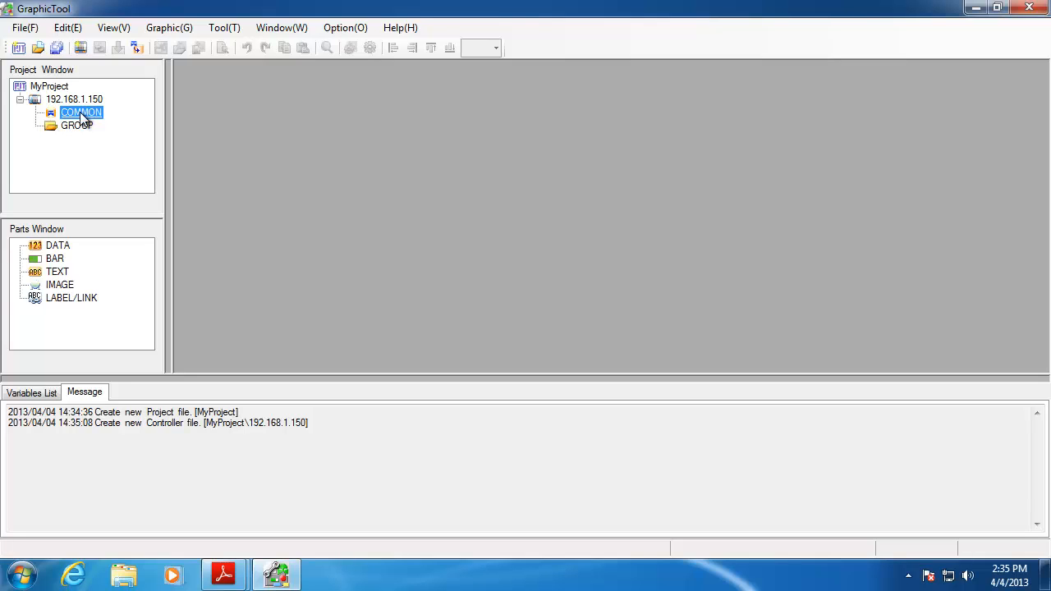
left_click(79, 125)
right_click(78, 128)
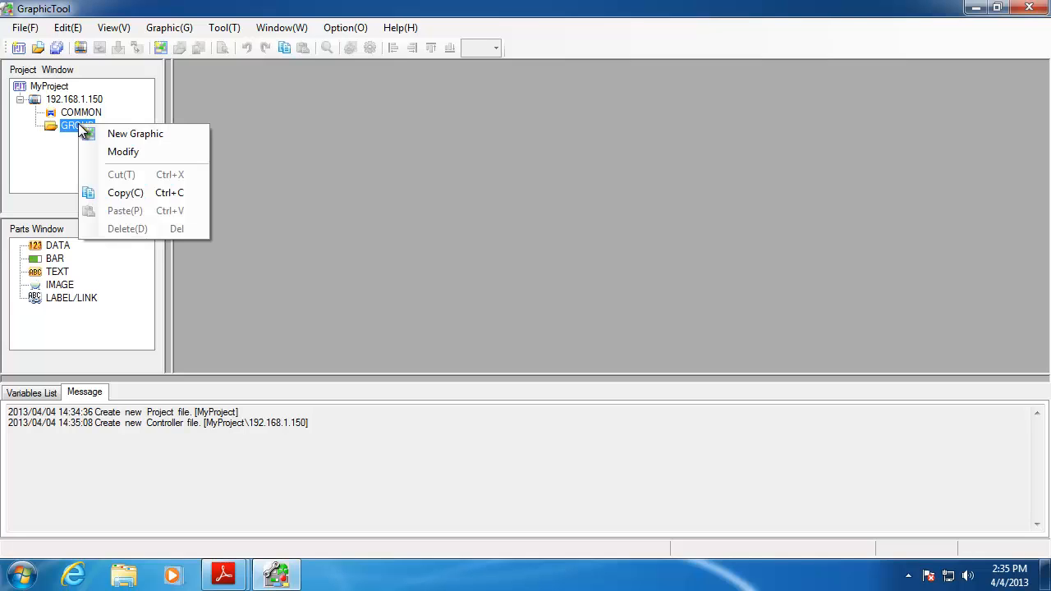
left_click(123, 152)
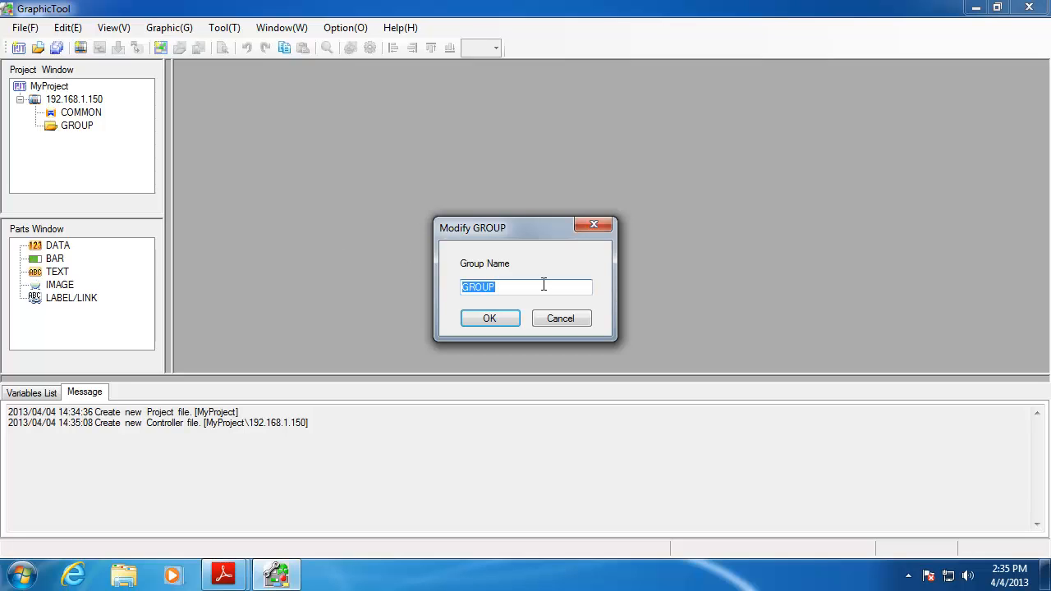
left_click(575, 319)
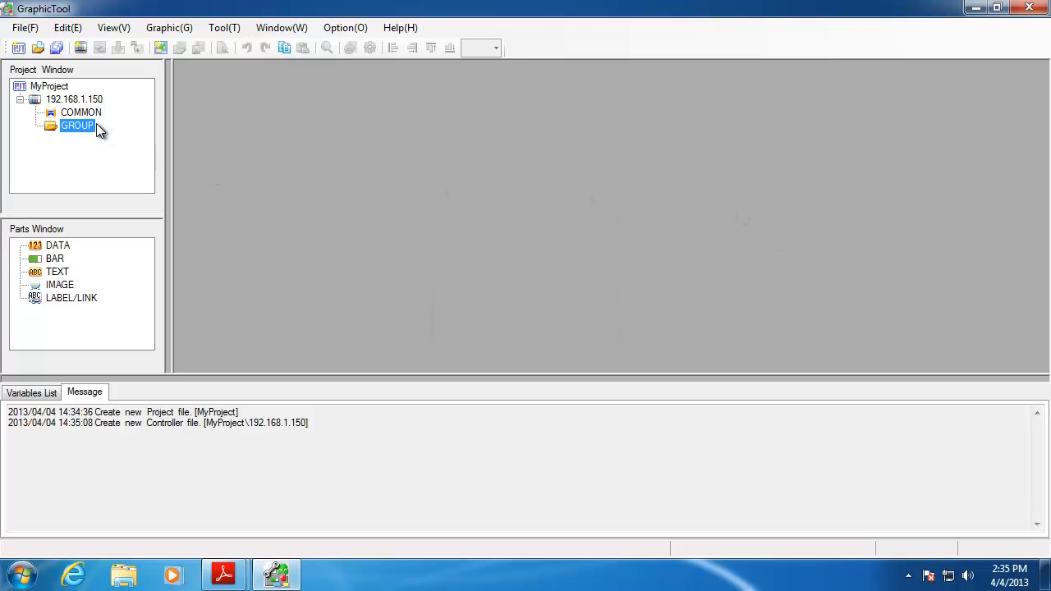
left_click(74, 99)
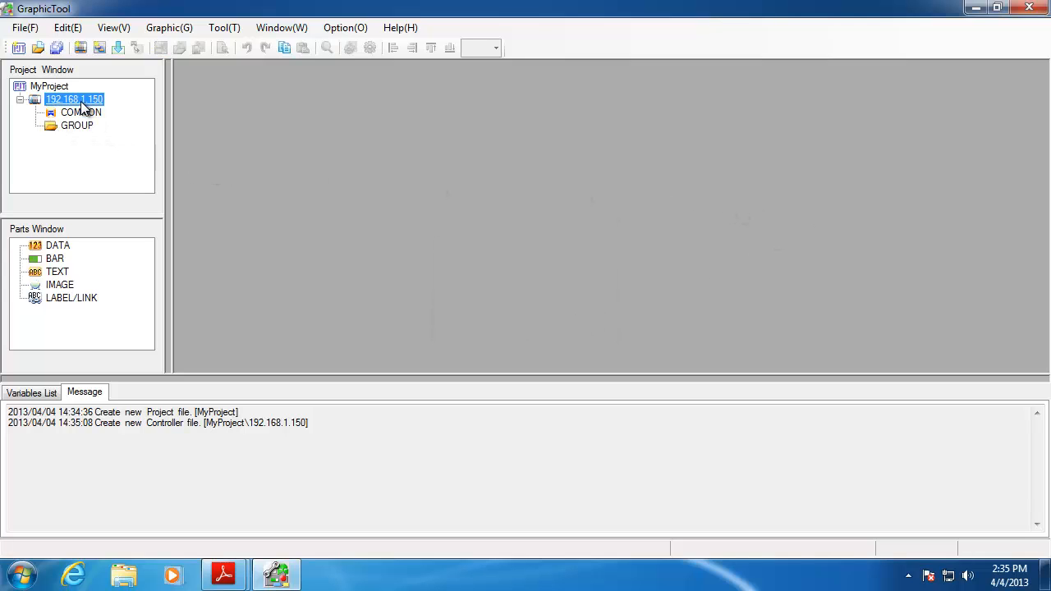
Acquire the ADLST file from controller 192.168.1.150 and acknowledge the success message
right_click(81, 103)
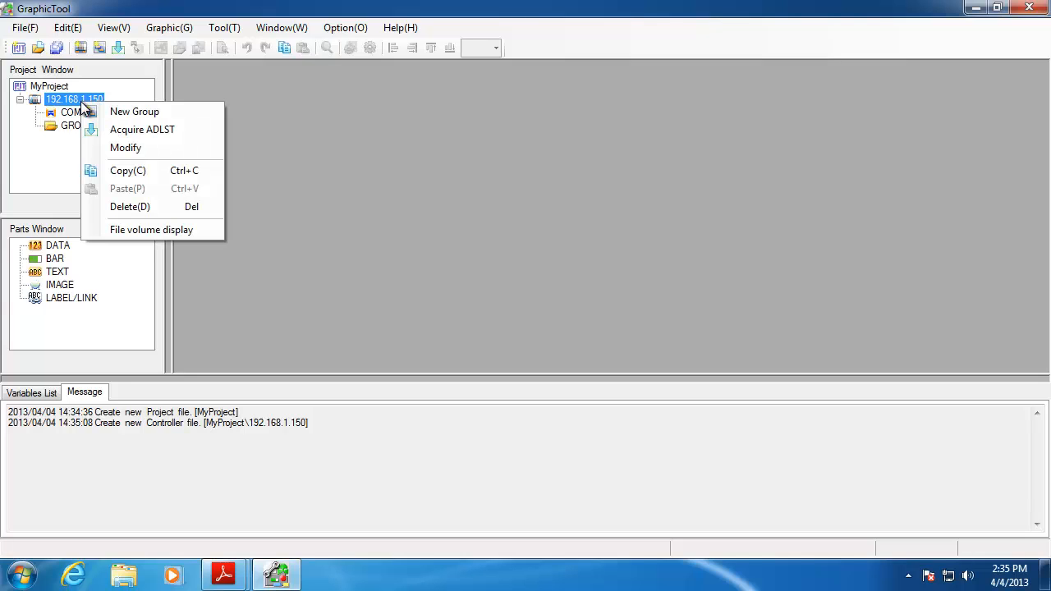
left_click(124, 129)
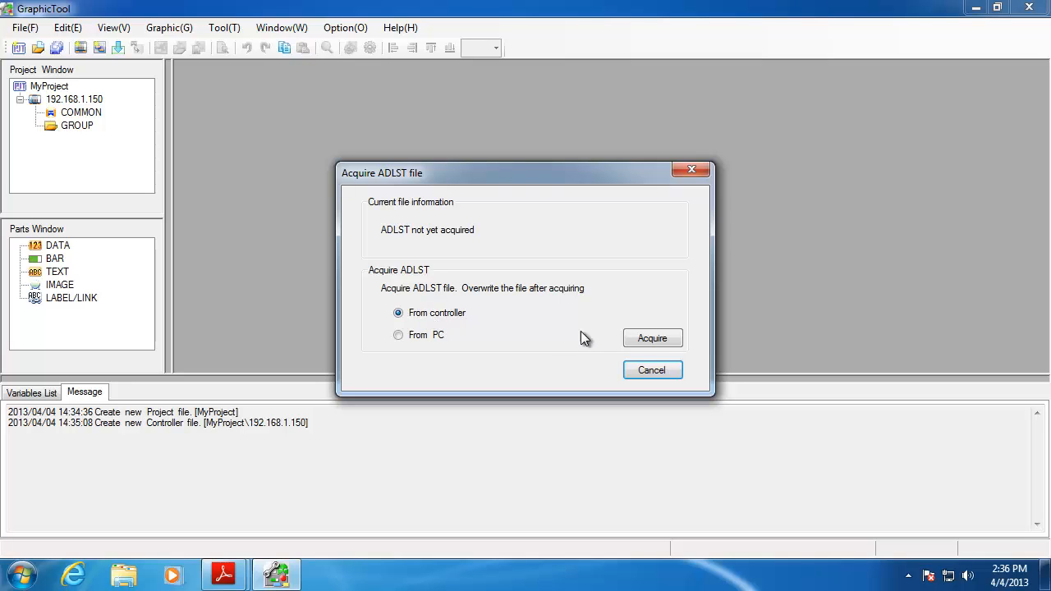
left_click(648, 340)
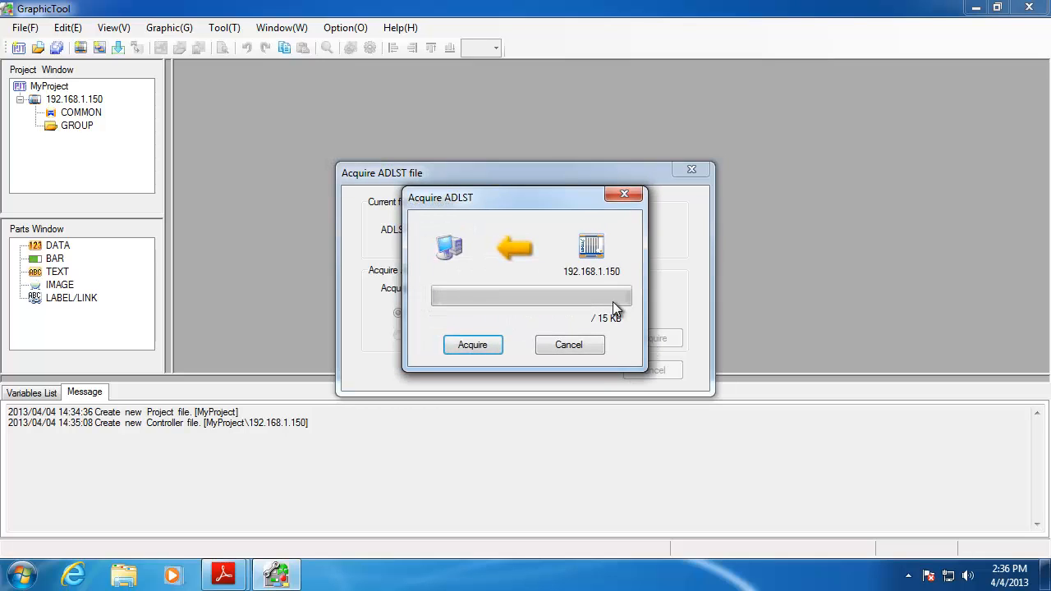
left_click(469, 347)
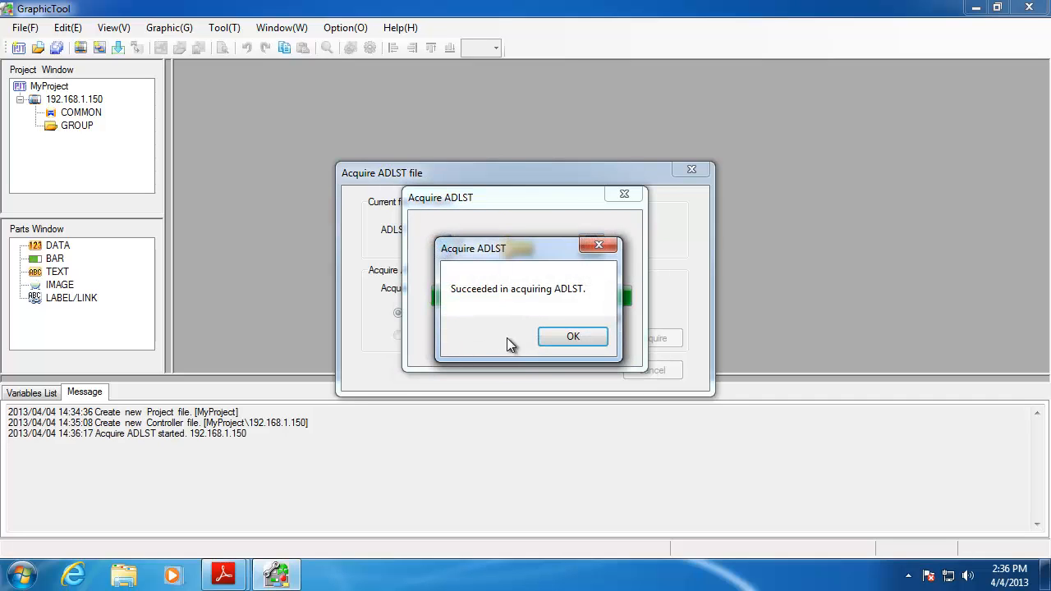
left_click(575, 339)
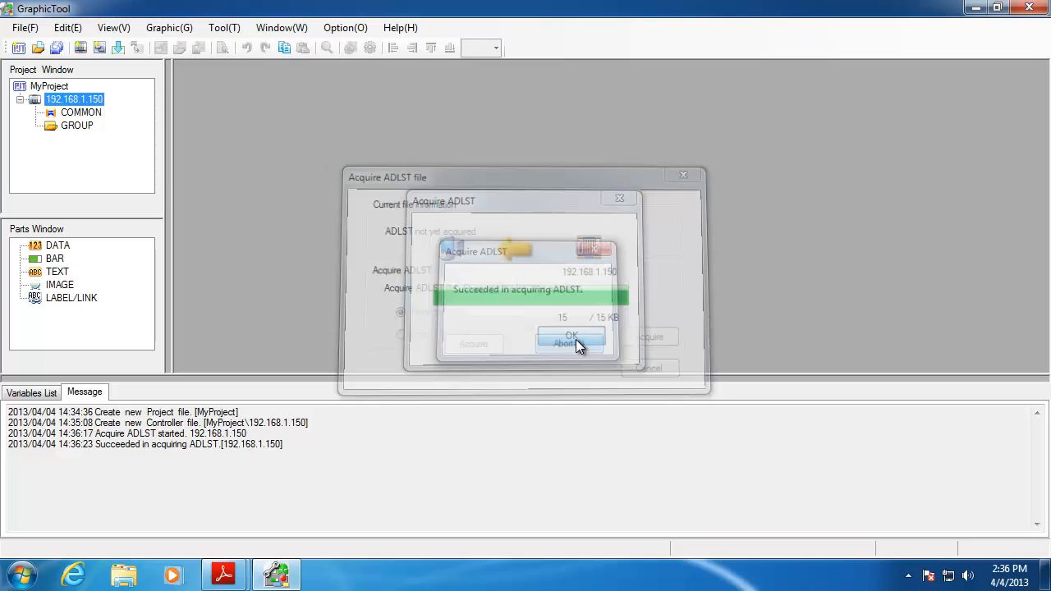
Load controller 192.168.1.150's variables into the Variables List and enlarge the panel
left_click(31, 394)
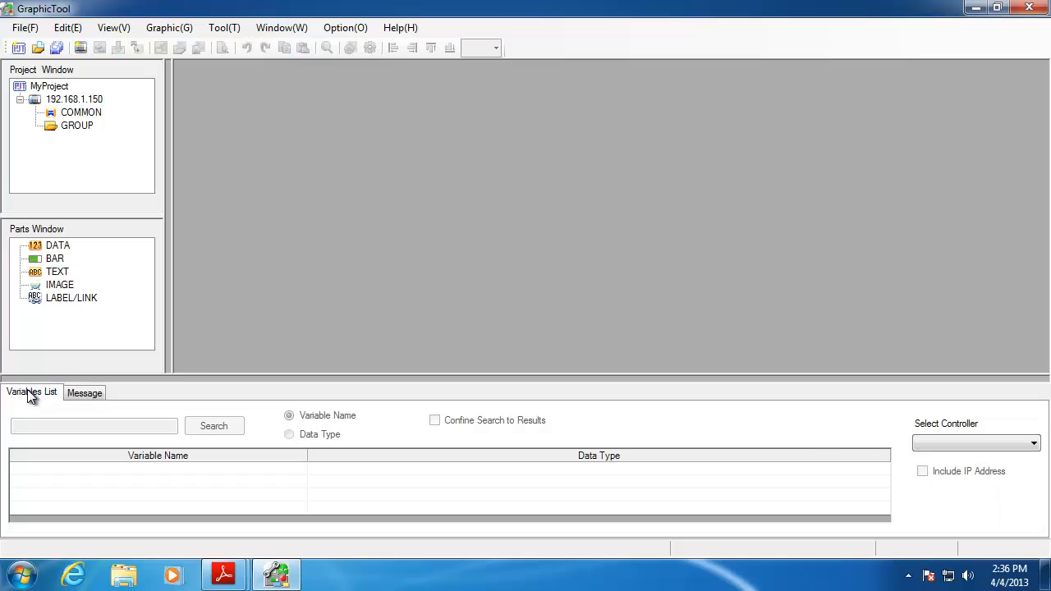
left_click(949, 442)
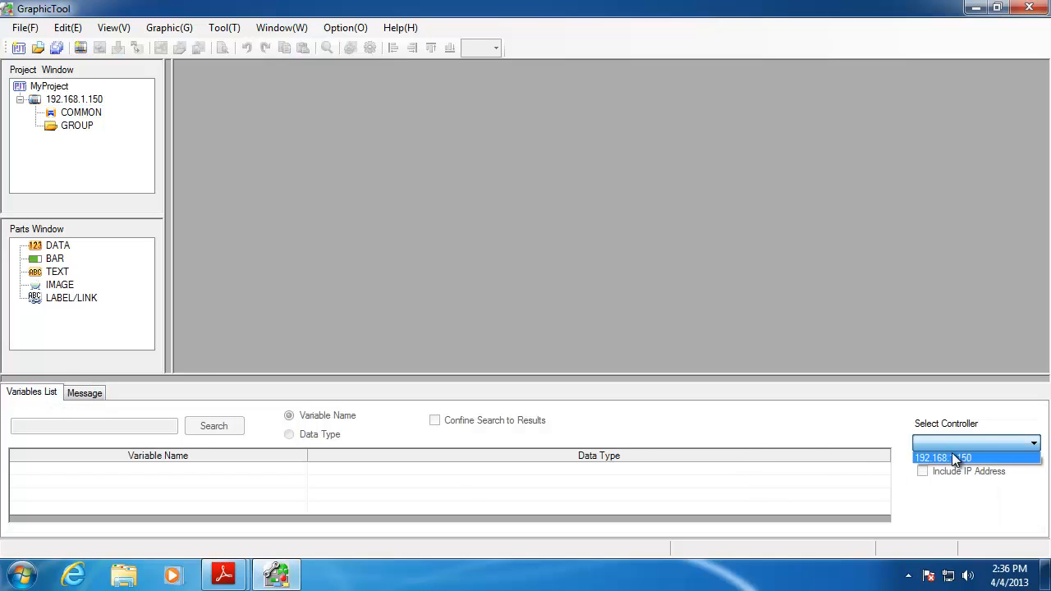
left_click(951, 456)
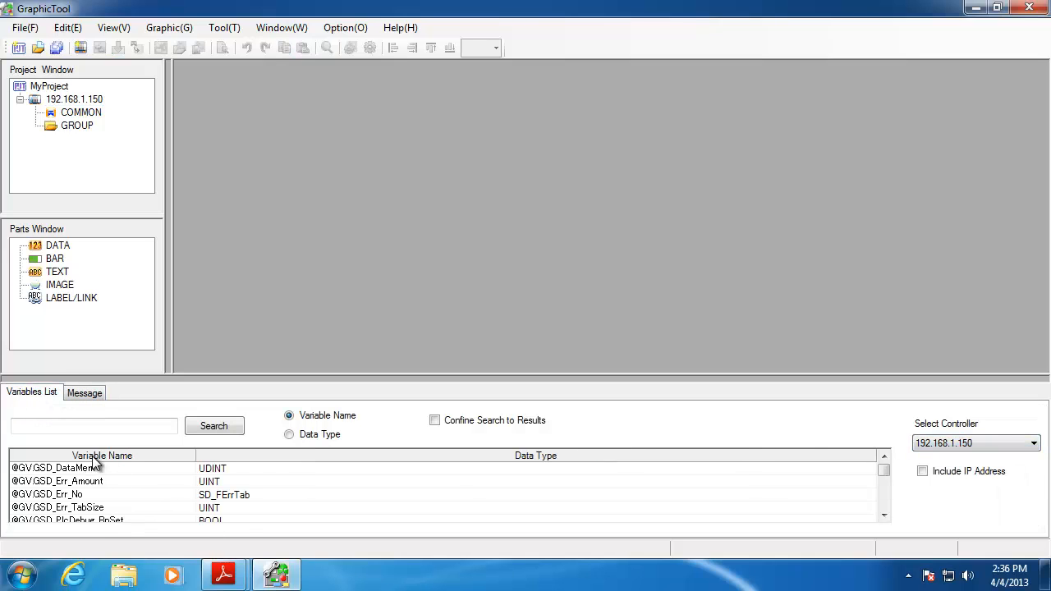
left_click_drag(880, 477, 885, 508)
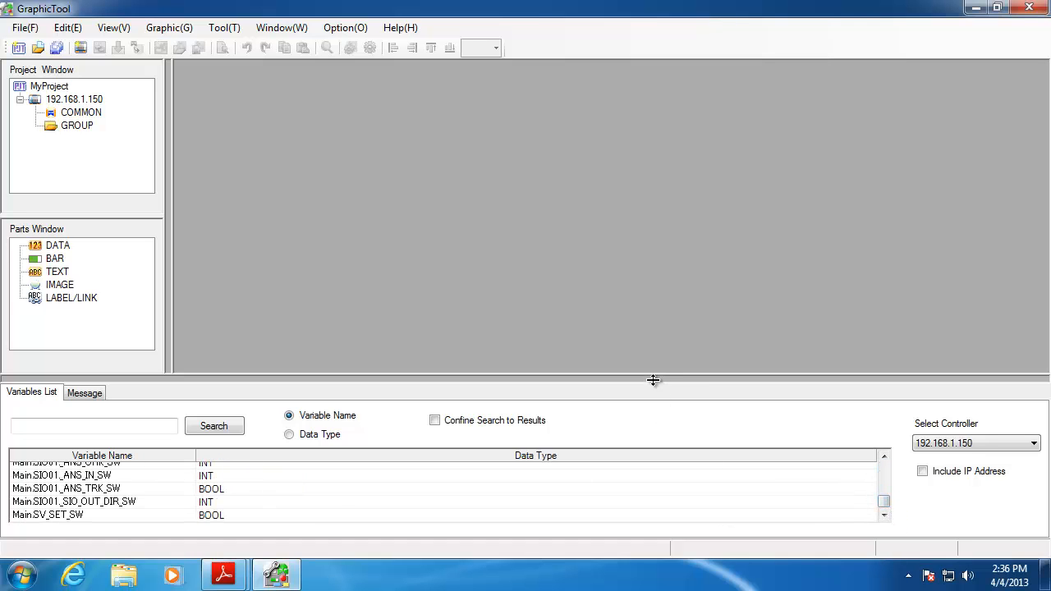
left_click_drag(655, 380, 659, 251)
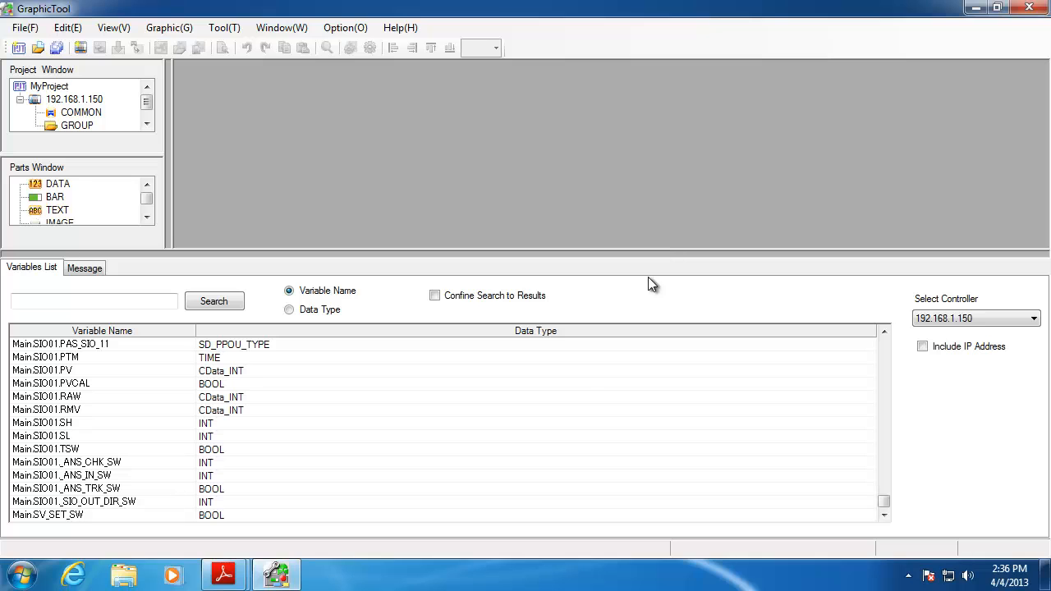
mouse_move(886, 504)
left_mouse_down()
mouse_move(886, 345)
mouse_move(881, 504)
left_mouse_up()
Turn on Include IP Address to prefix variable names, then shrink the panel back
left_click(922, 347)
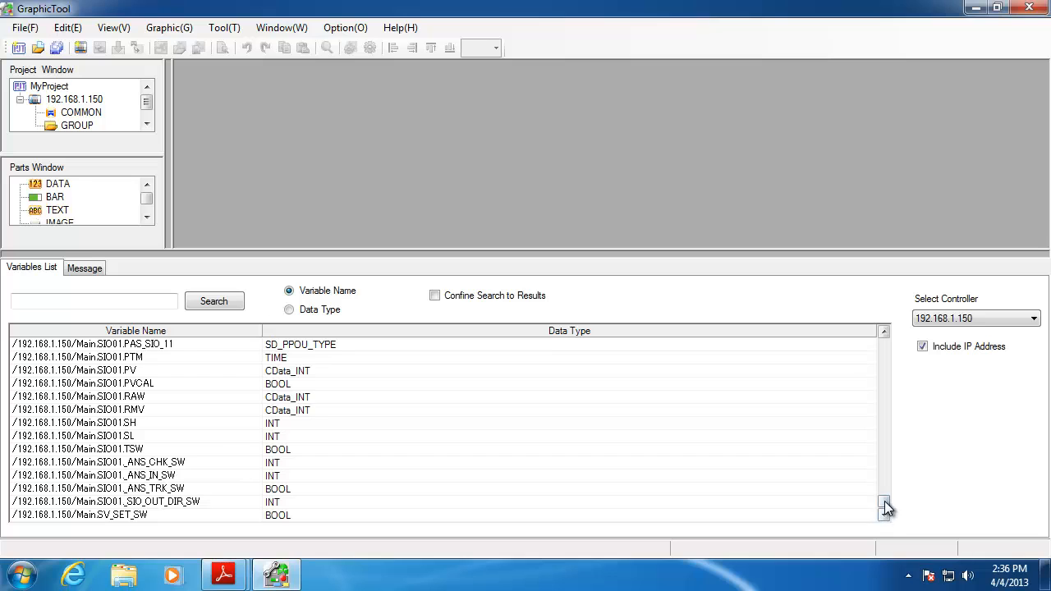
left_click_drag(884, 500, 895, 342)
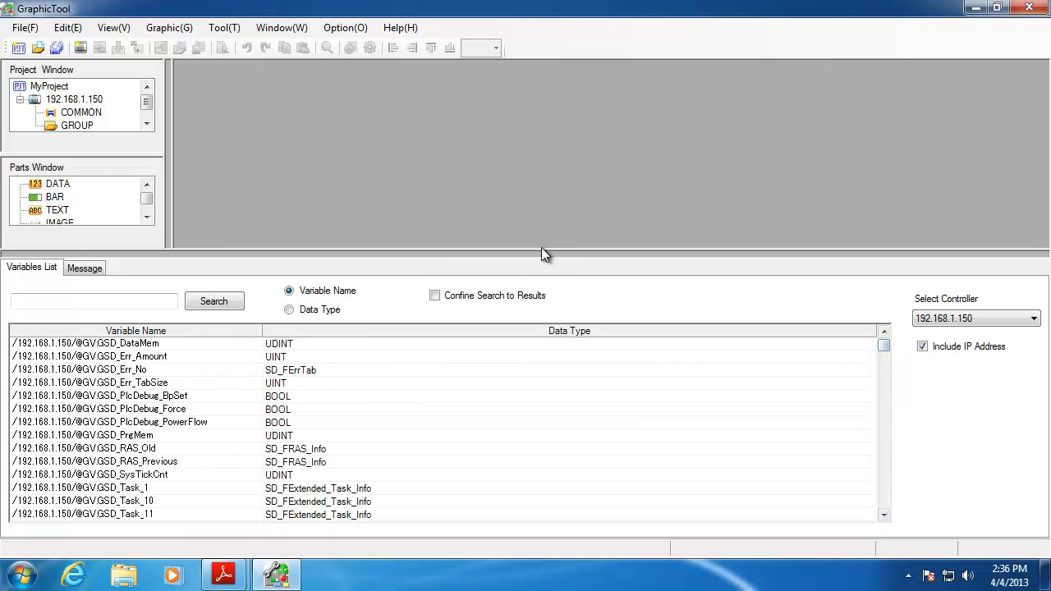
left_click_drag(540, 253, 535, 397)
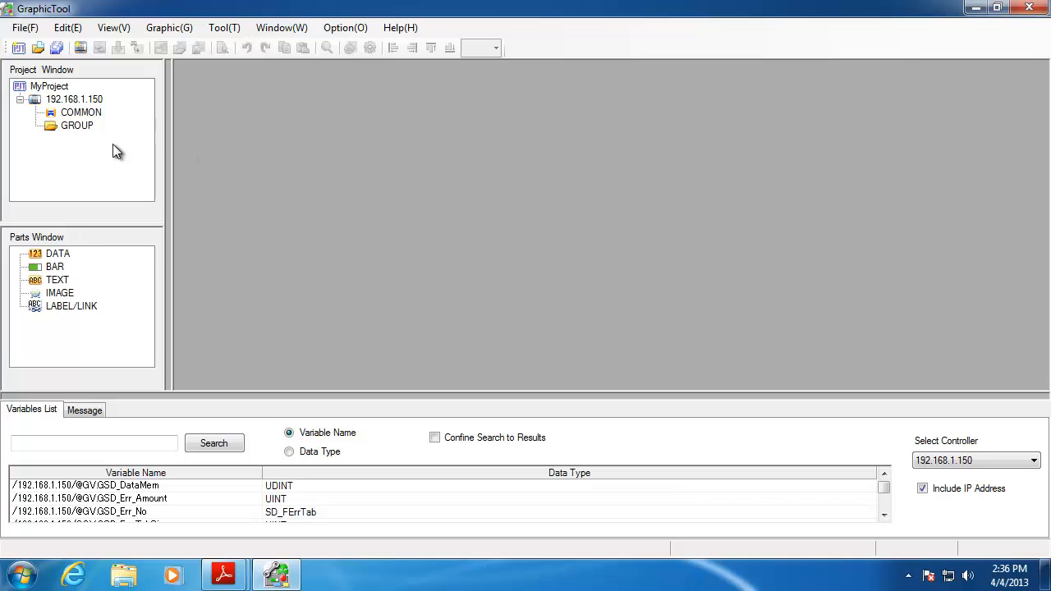
Add a new graphic named TESTPAGE under the GROUP folder and open its blank canvas
left_click(83, 131)
right_click(86, 131)
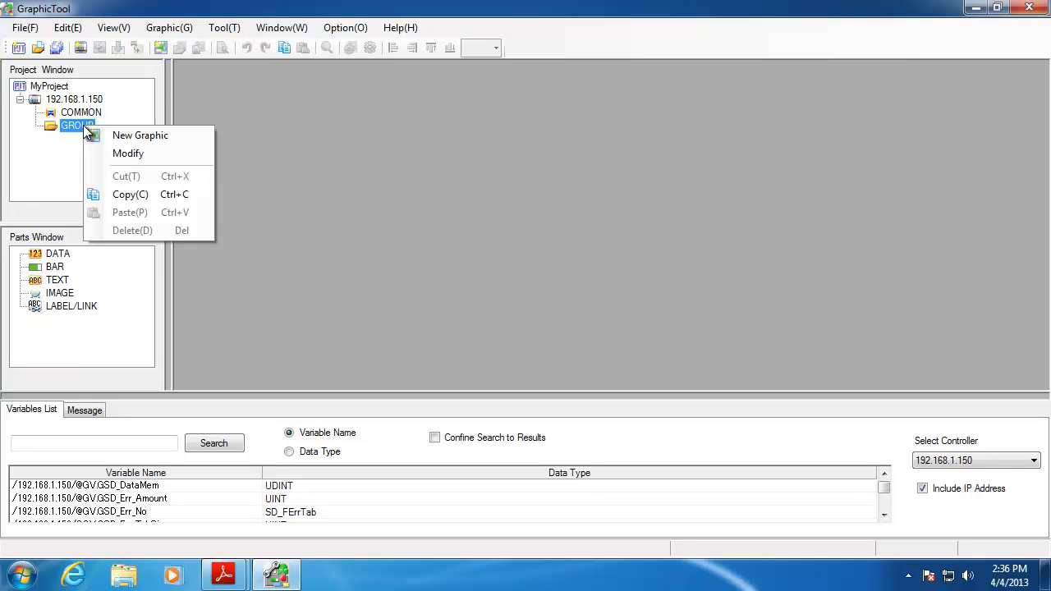
left_click(113, 137)
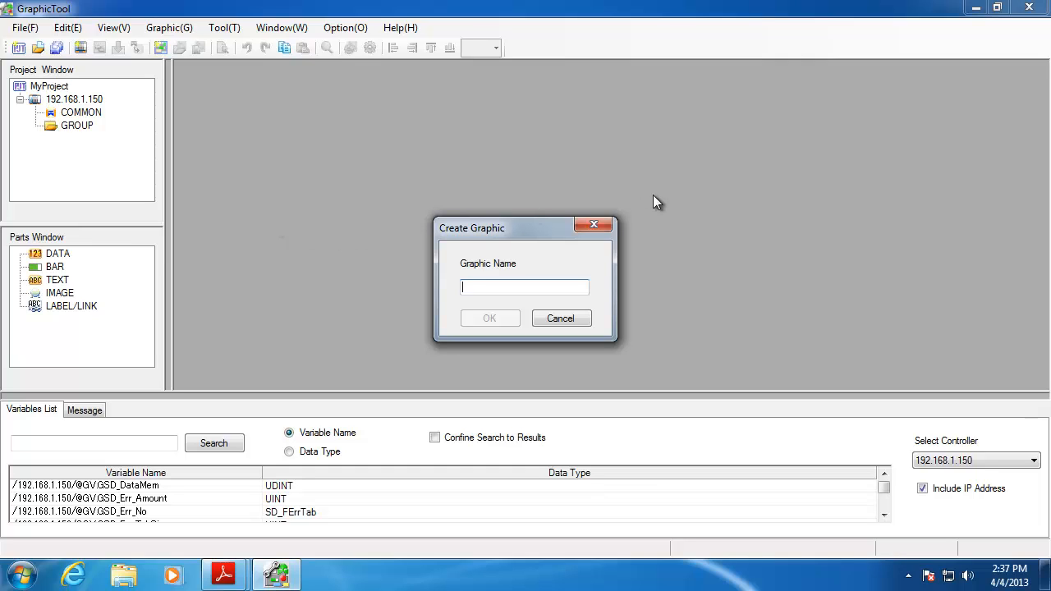
type("TEST")
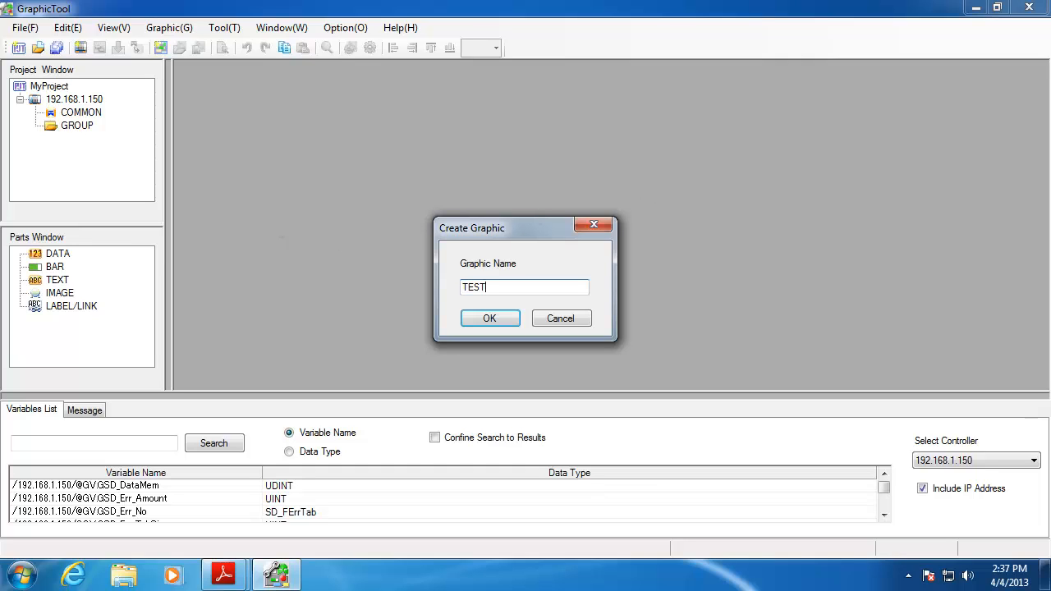
type("PAGE")
left_click(501, 319)
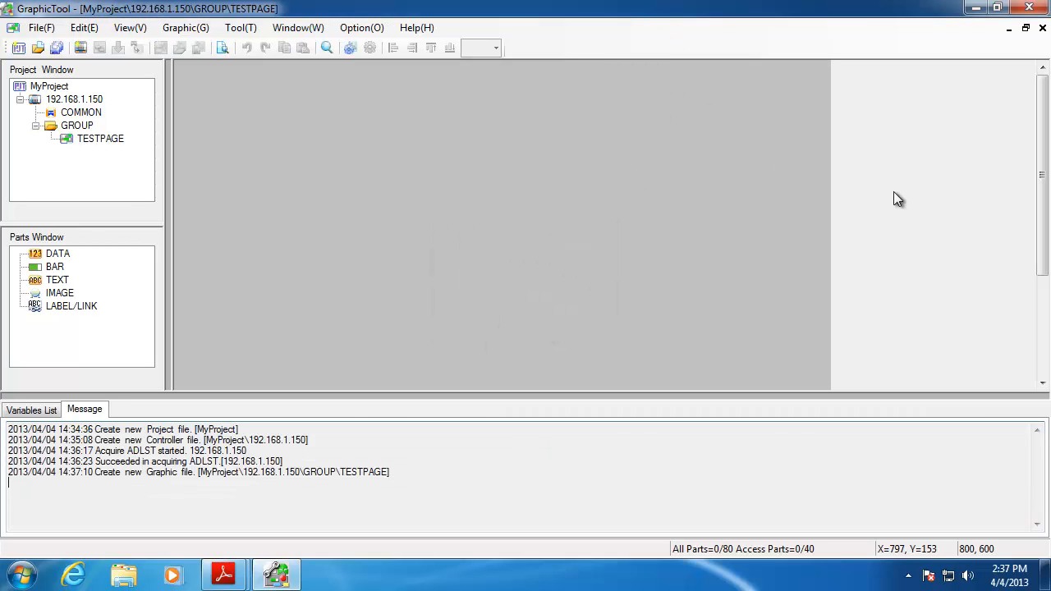
mouse_move(1042, 220)
left_mouse_down()
mouse_move(1043, 341)
mouse_move(1041, 211)
left_mouse_up()
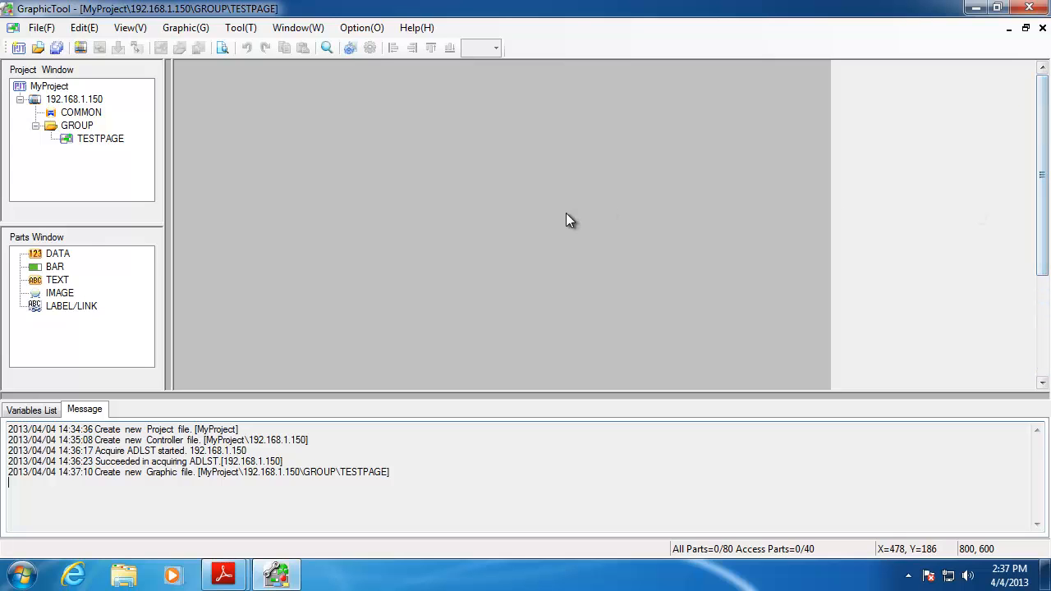
In TESTPAGE's Graphic Properties, keep a Silver background colour and browse for a background image file
right_click(366, 193)
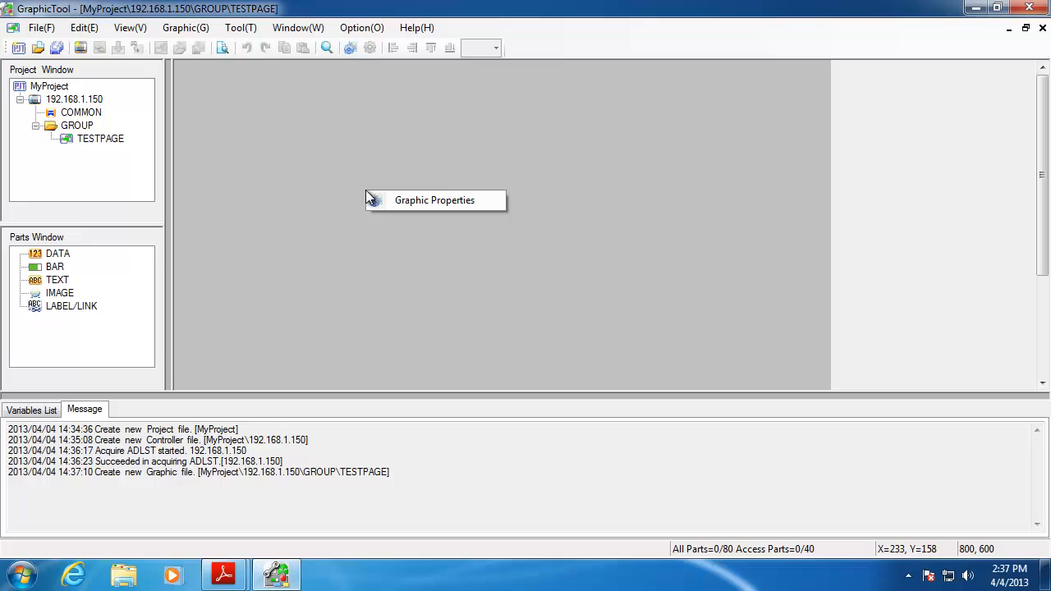
left_click(446, 201)
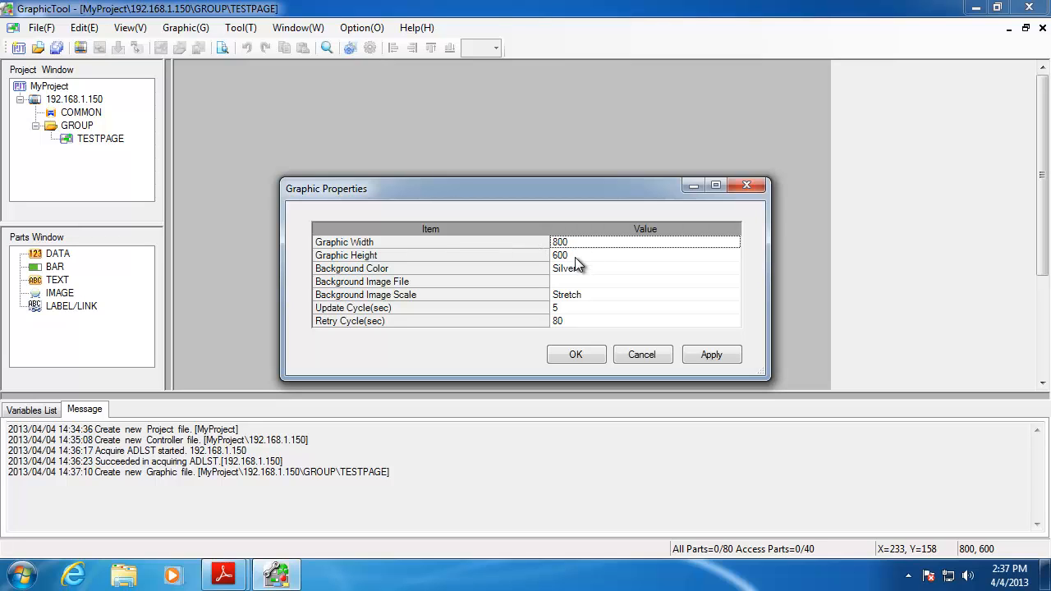
left_click(569, 269)
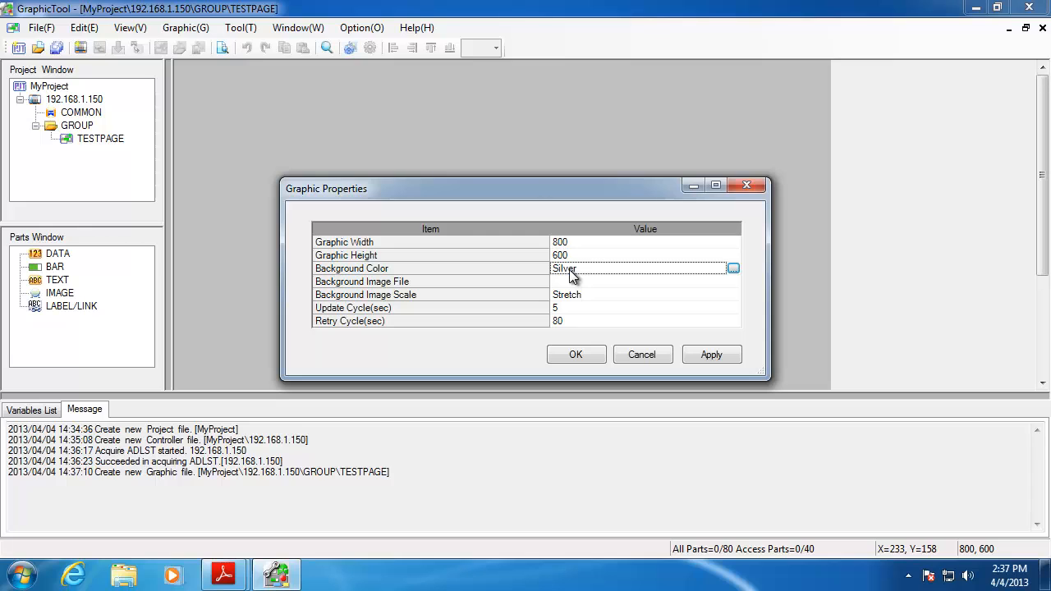
left_click(733, 270)
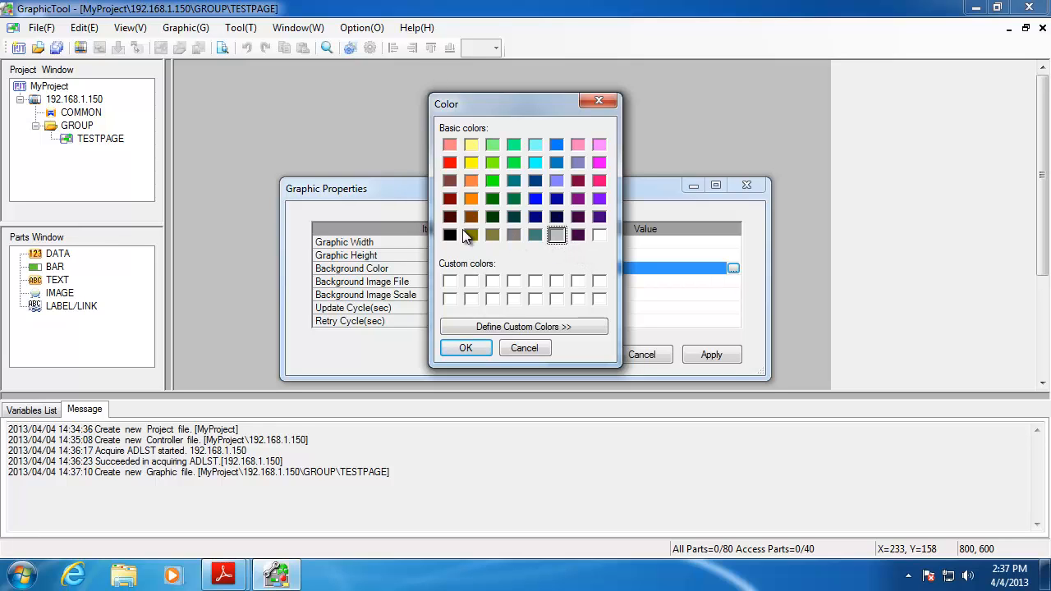
left_click(598, 100)
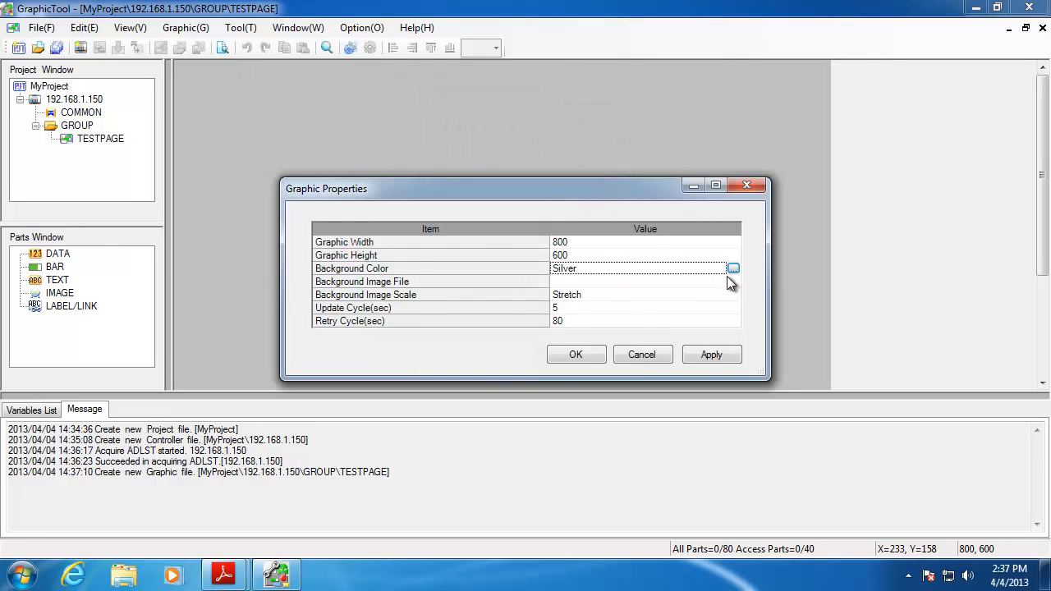
left_click(597, 284)
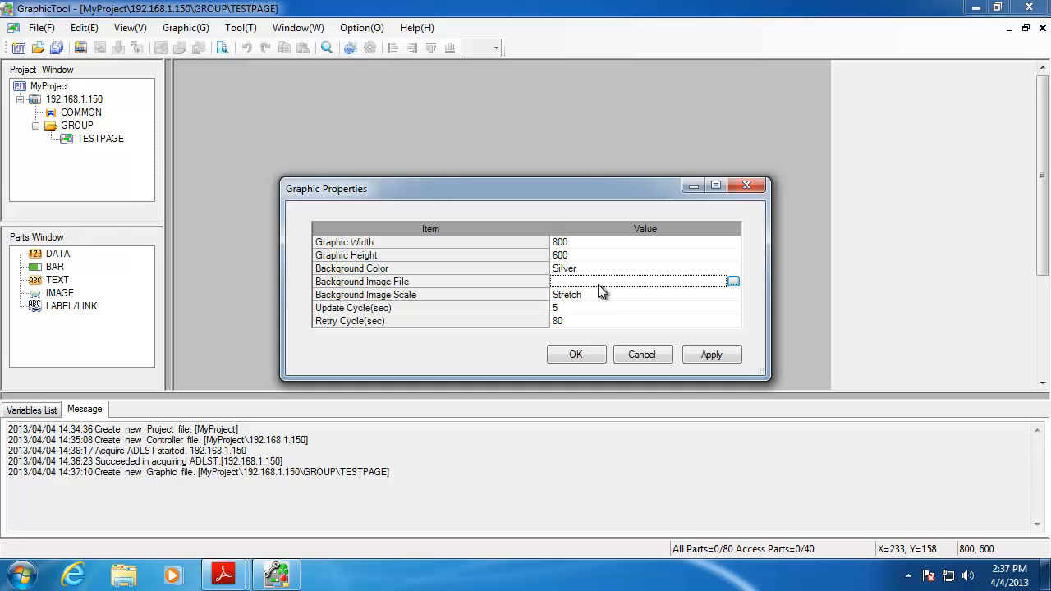
left_click(733, 283)
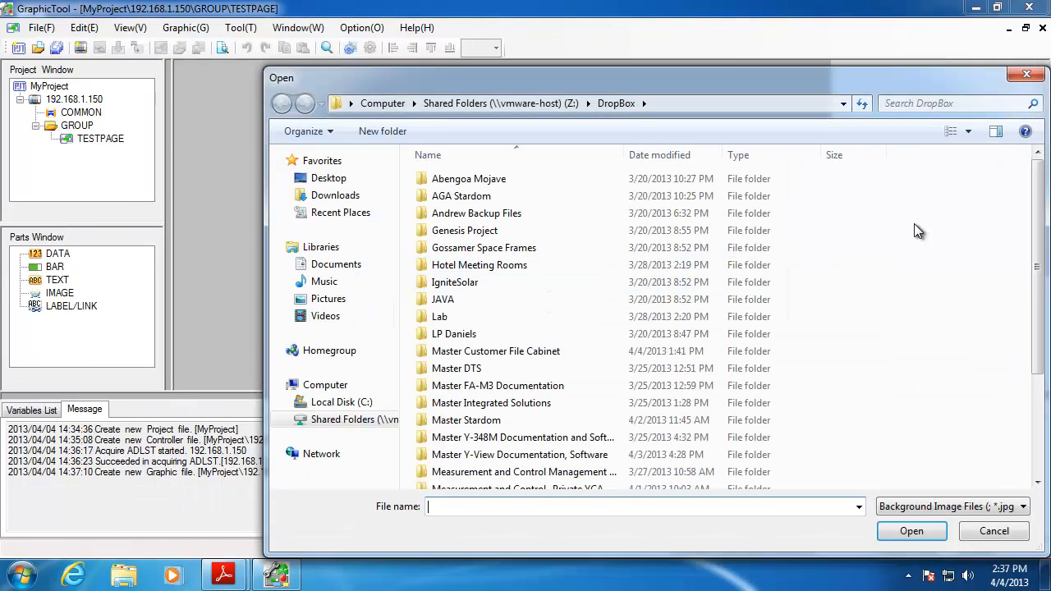
left_click_drag(1038, 276, 1047, 410)
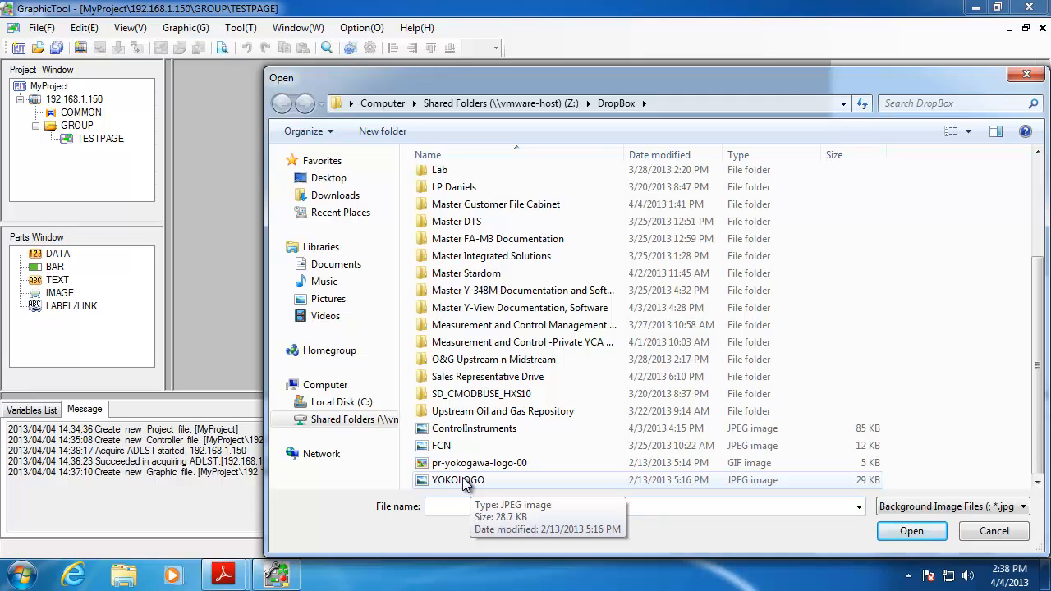
Set YOKOLOGO as the background with Stretch scaling and a 5-second update cycle, then apply
double_click(461, 481)
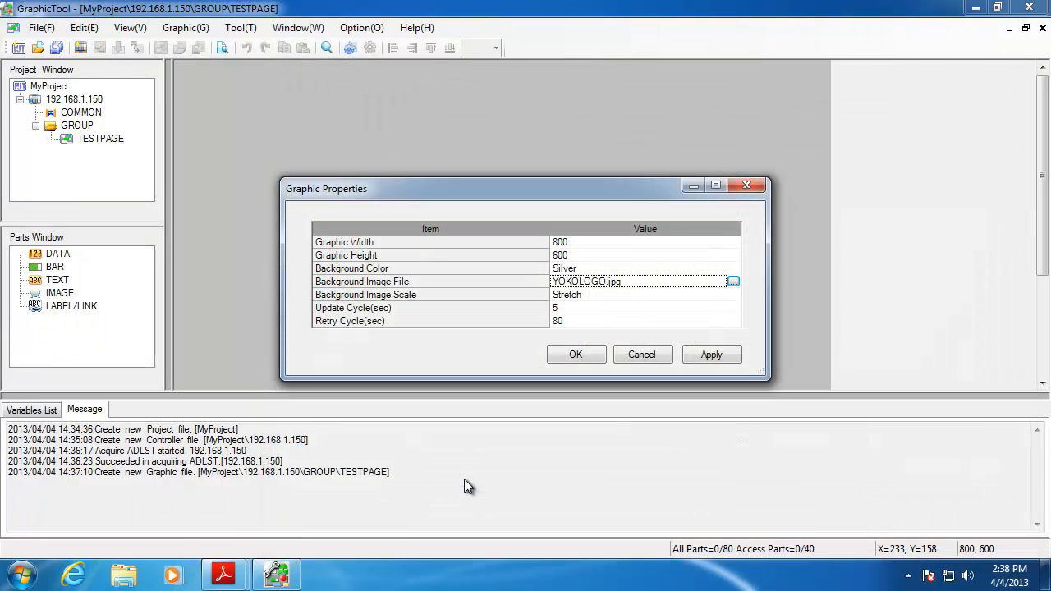
left_click(586, 298)
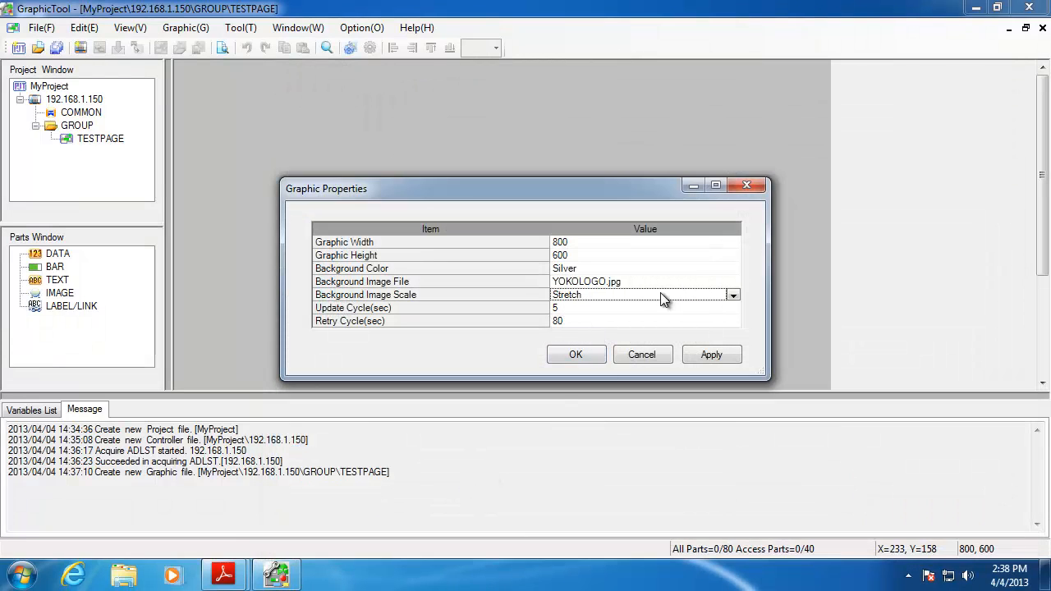
left_click(733, 295)
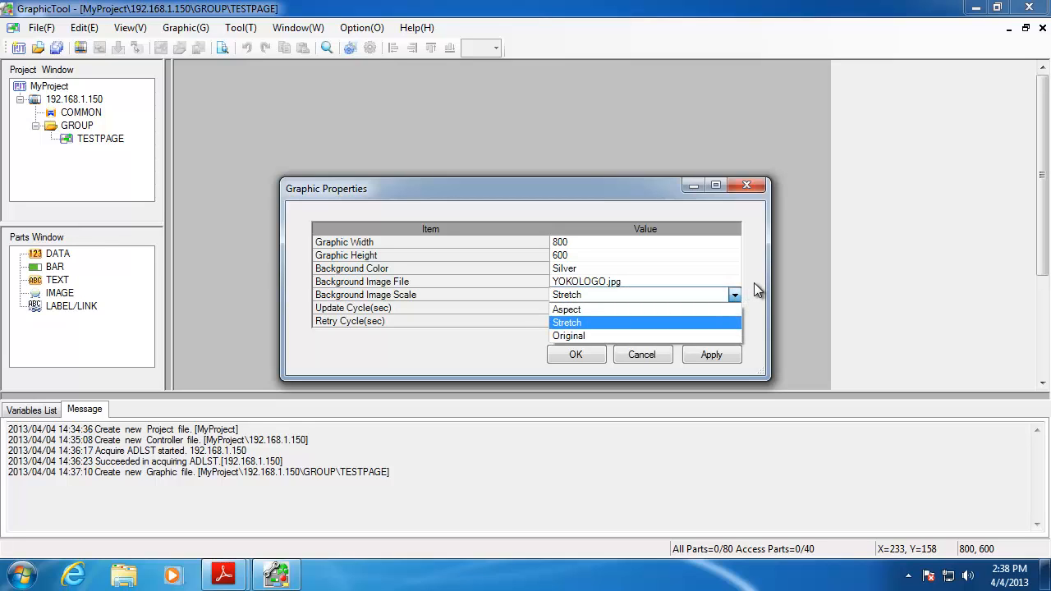
left_click(757, 289)
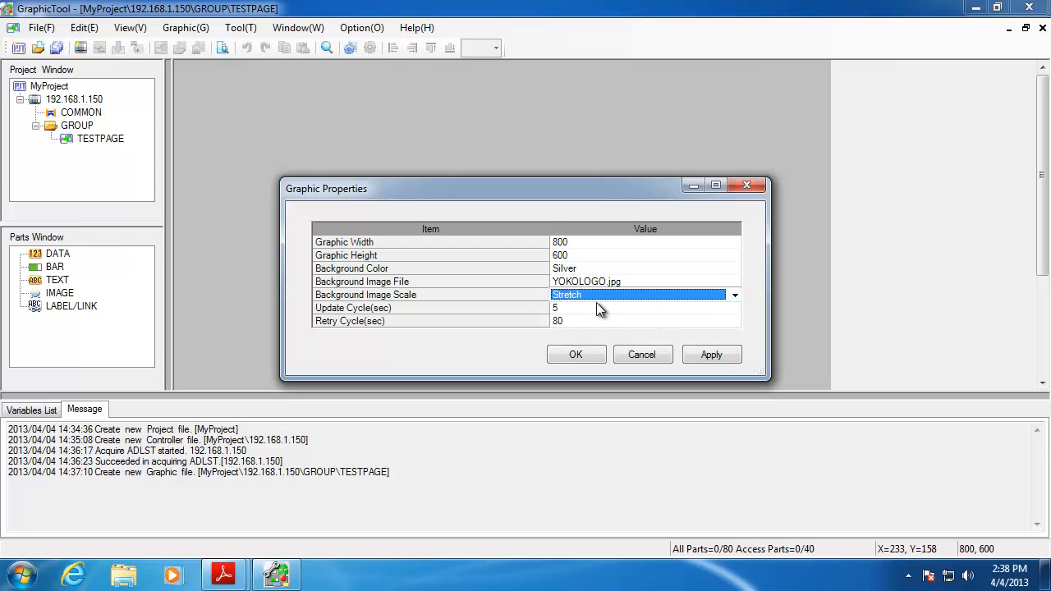
left_click(597, 303)
left_click(734, 308)
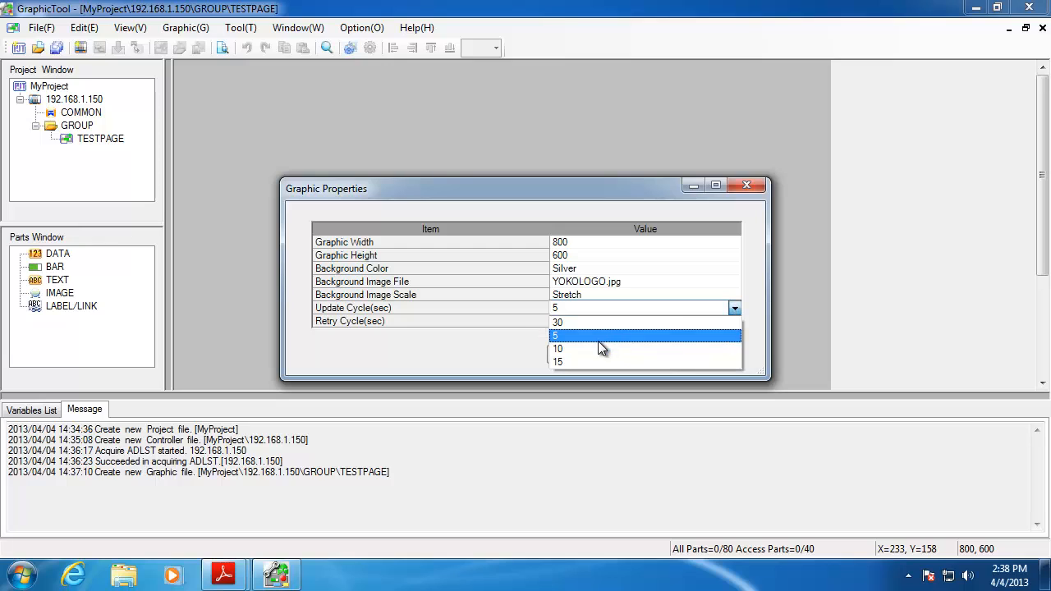
left_click(583, 334)
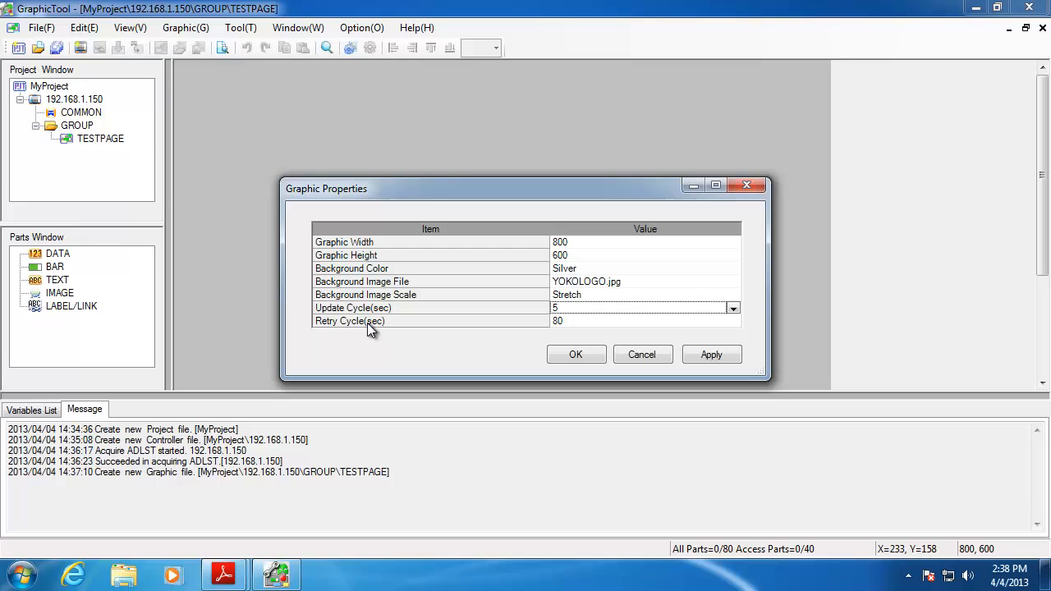
left_click(714, 360)
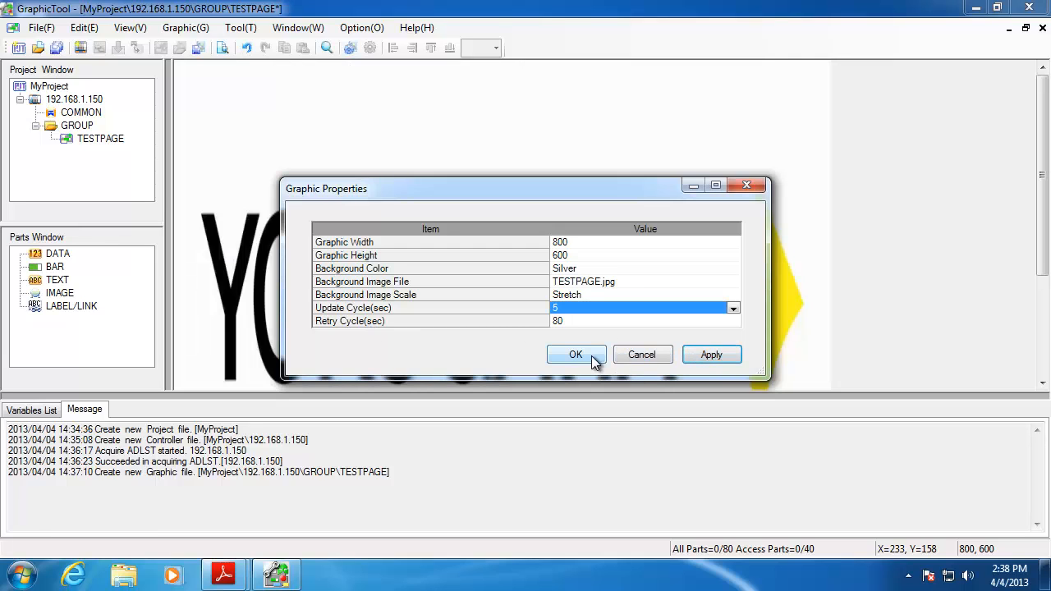
Close the graphic properties and place a DATA readout near the top of the page
left_click(583, 356)
left_click_drag(1040, 247, 1047, 284)
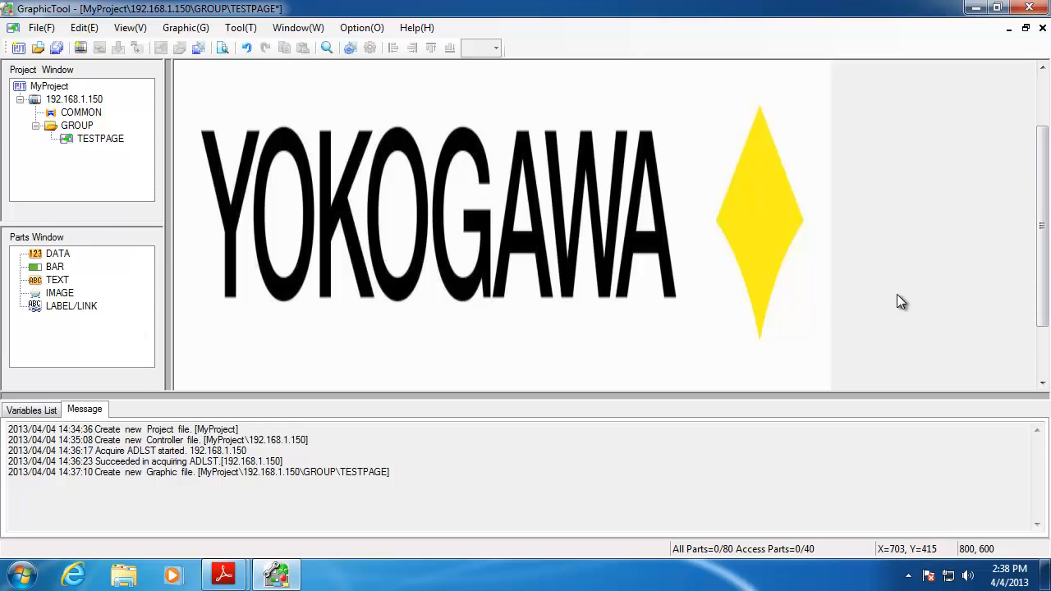
left_click_drag(1035, 328, 1044, 293)
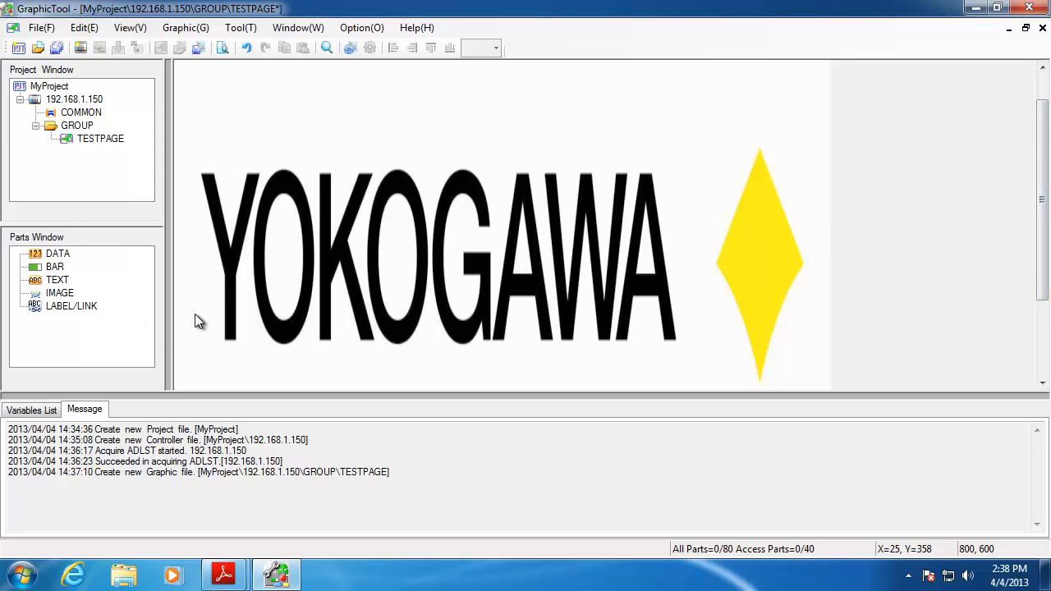
left_click(39, 258)
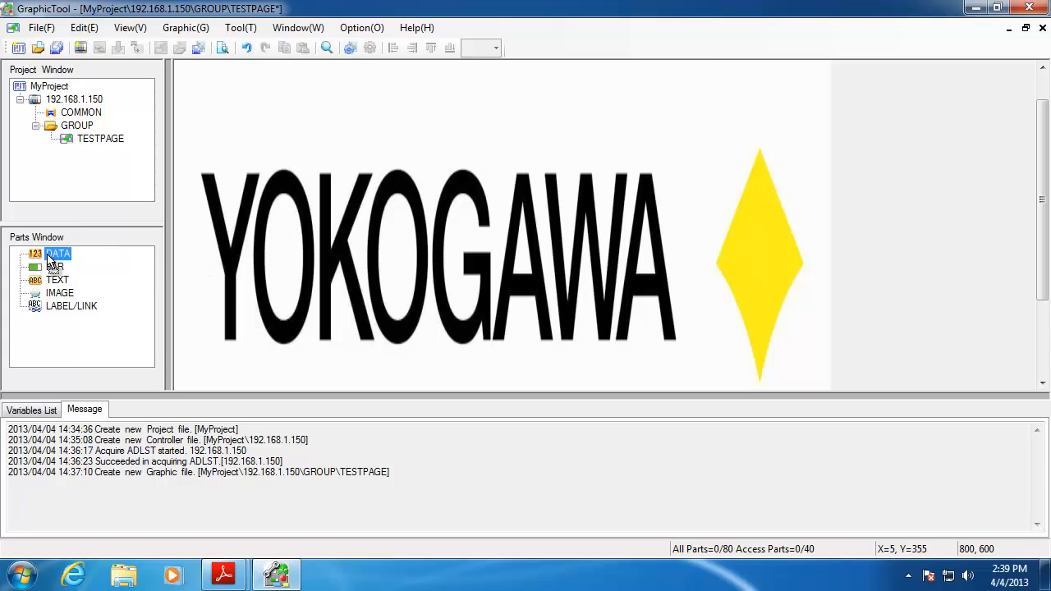
left_click_drag(48, 259, 663, 117)
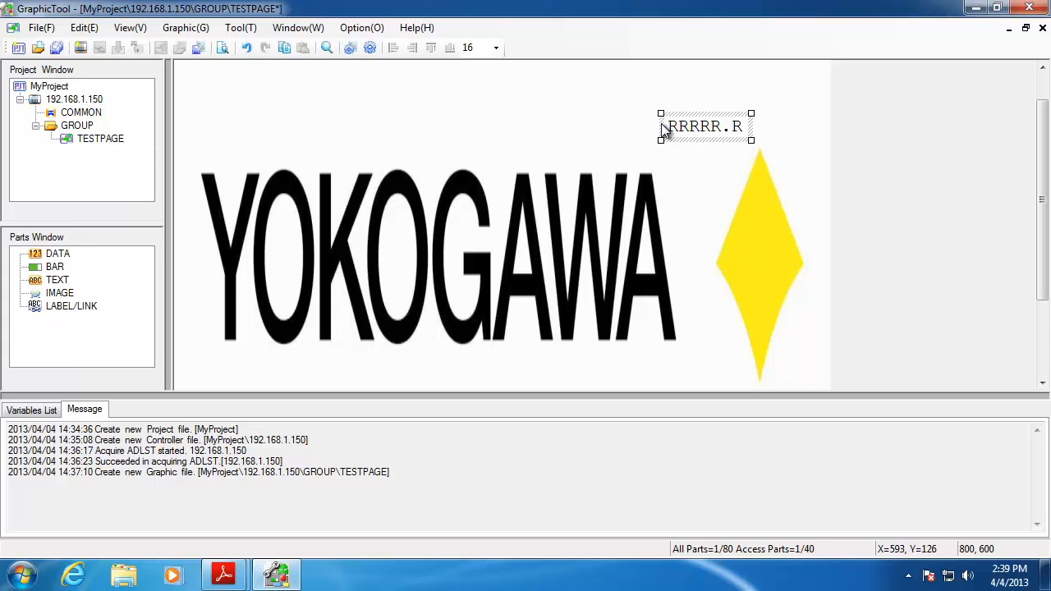
Enlarge the RRRRR.R readout to font size 30 and position it just above the diamond
left_click(661, 125)
left_click(680, 122)
left_click_drag(668, 117, 587, 95)
left_click(676, 138)
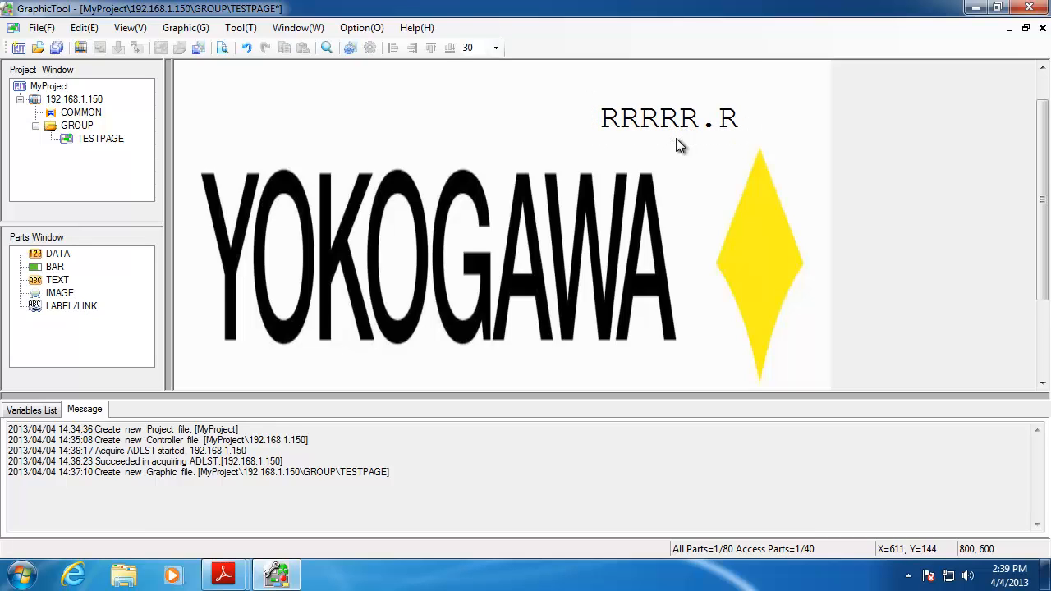
left_click(668, 119)
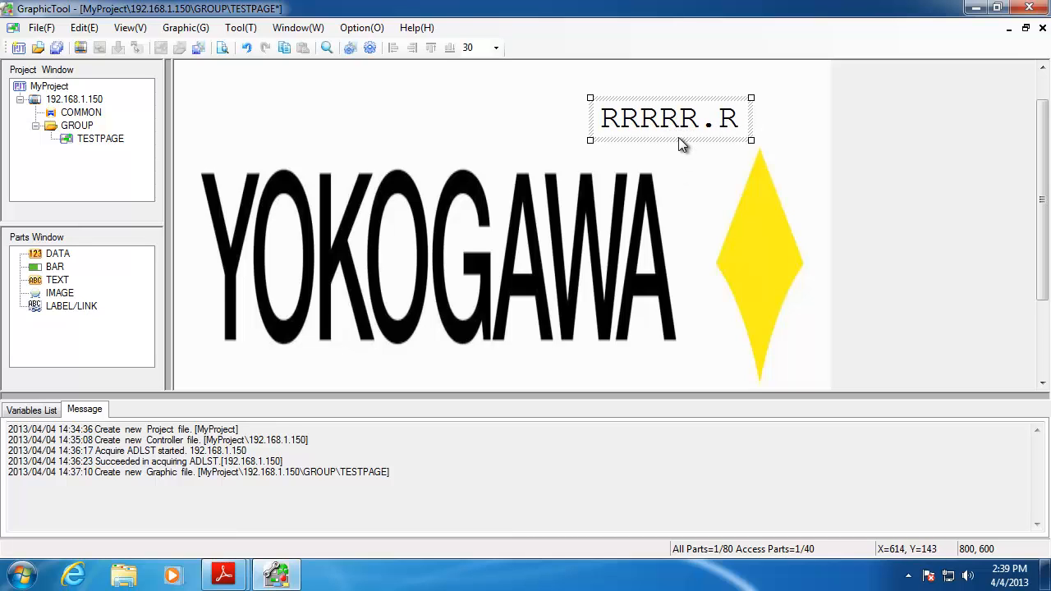
left_click_drag(678, 131, 655, 143)
Open the RRRRR.R readout's Parts Properties, leaving Color Change Target at None
right_click(657, 133)
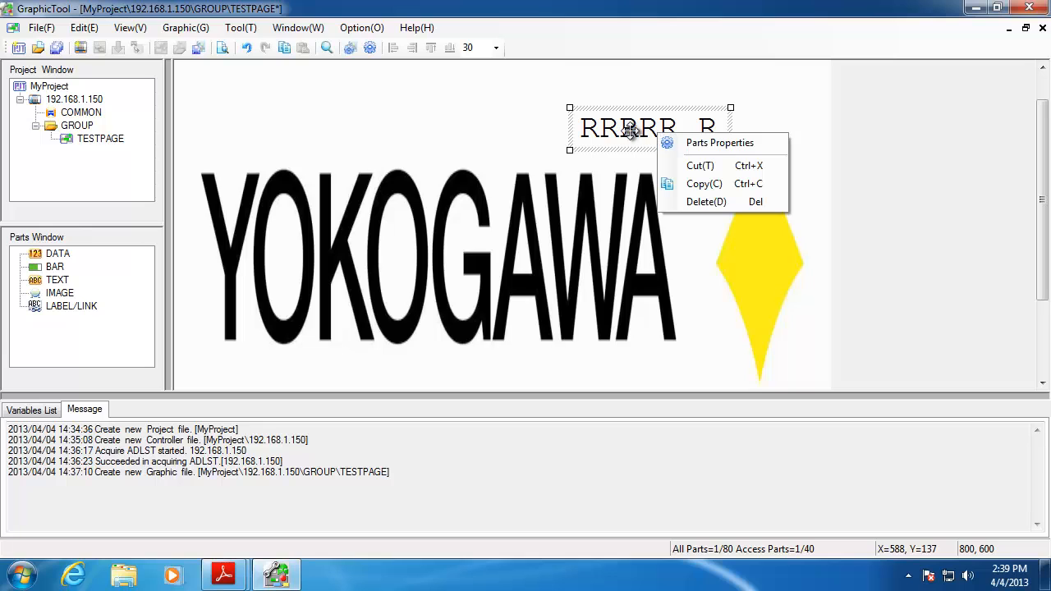
left_click(697, 145)
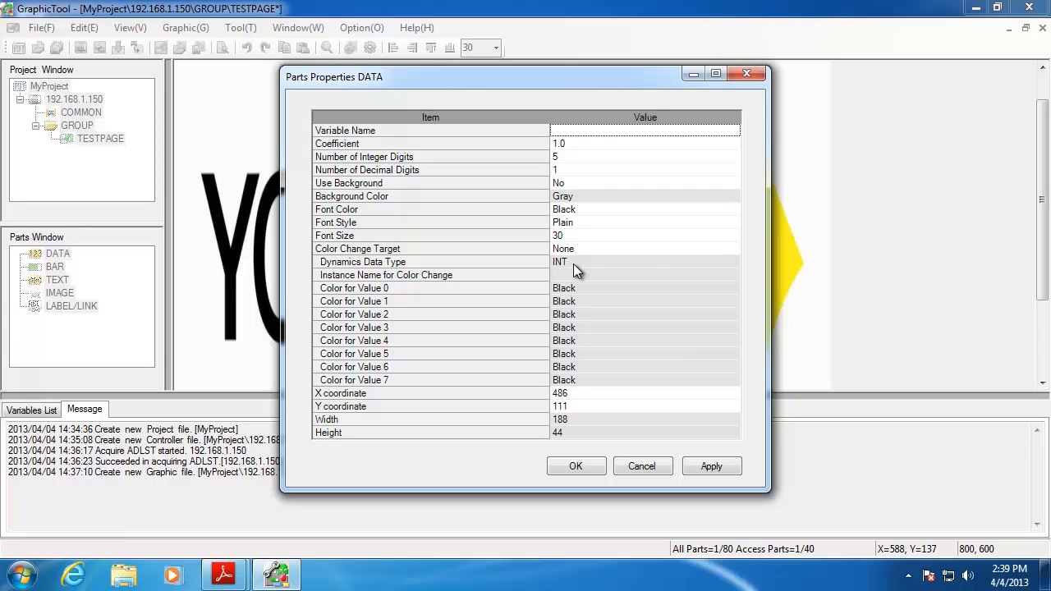
left_click(594, 247)
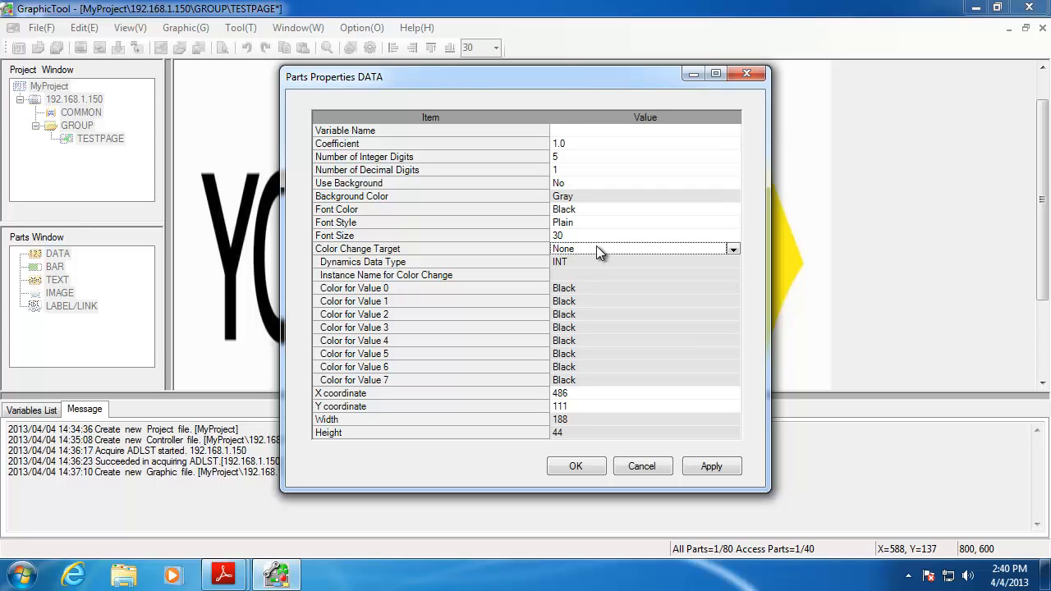
left_click(730, 248)
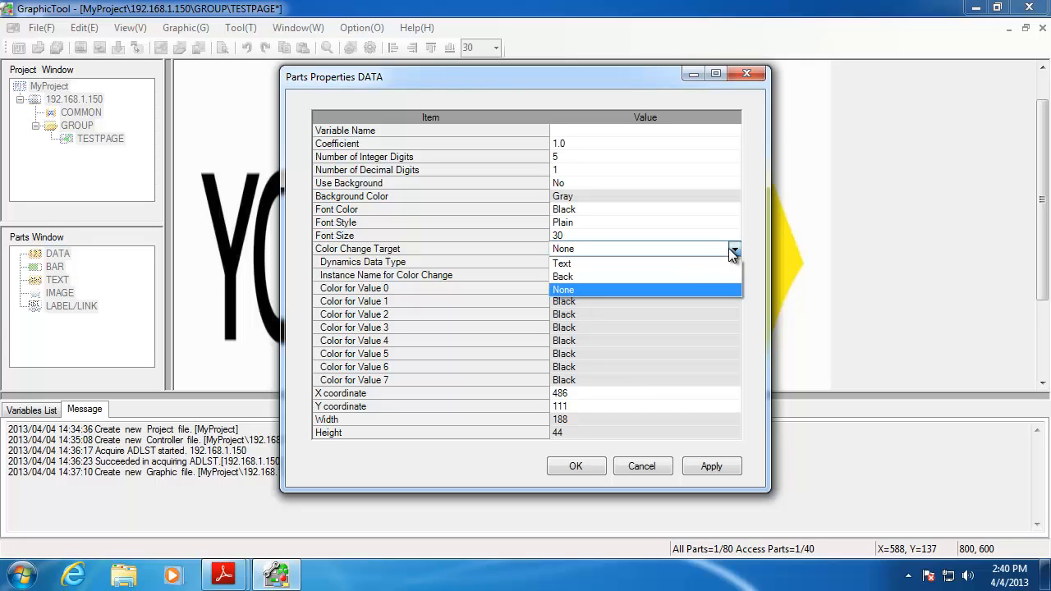
left_click(728, 248)
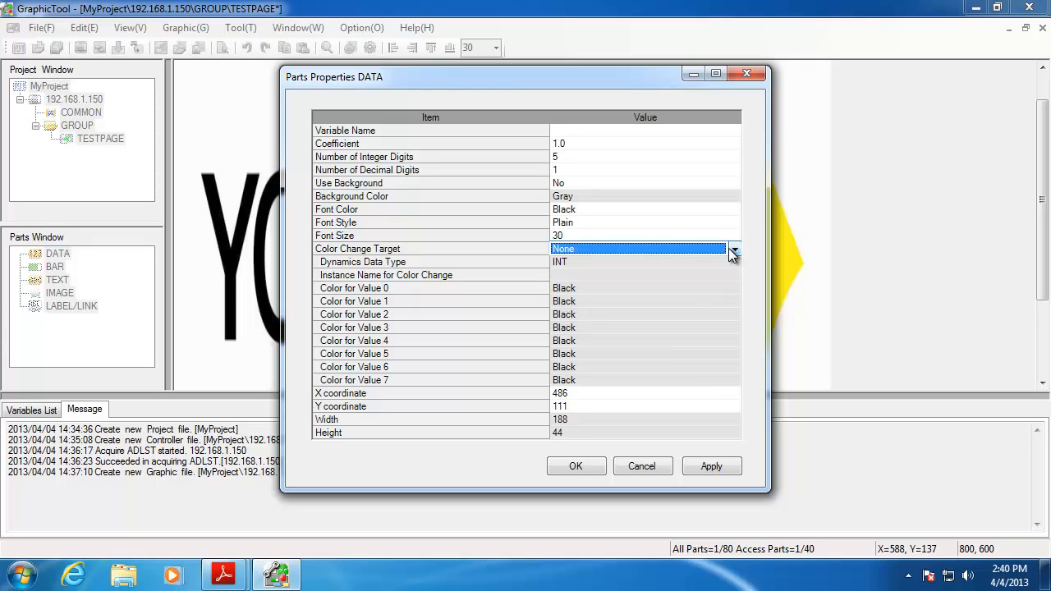
left_click(582, 276)
left_click(635, 249)
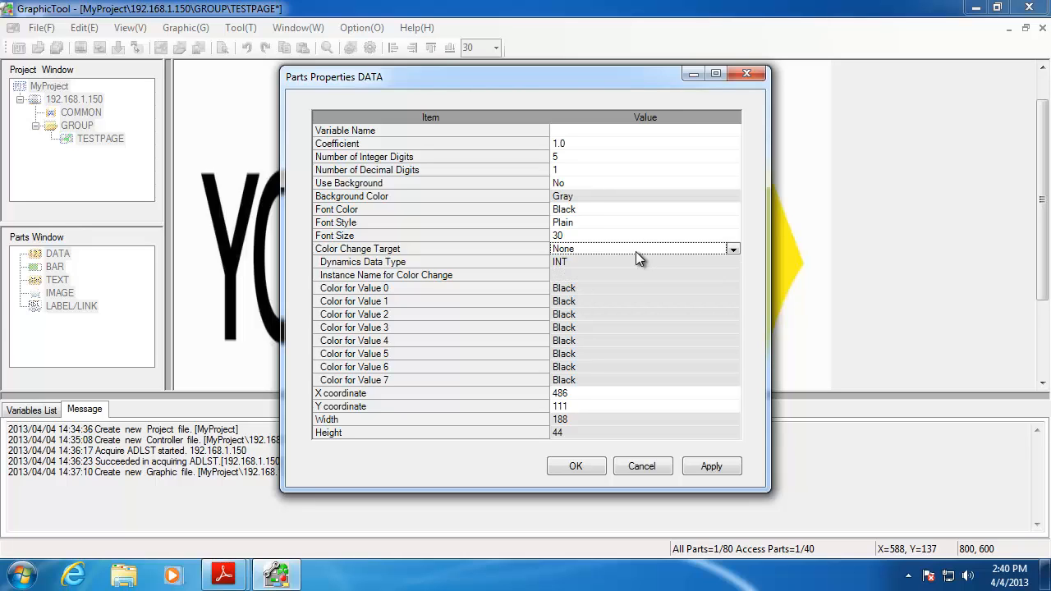
left_click(733, 250)
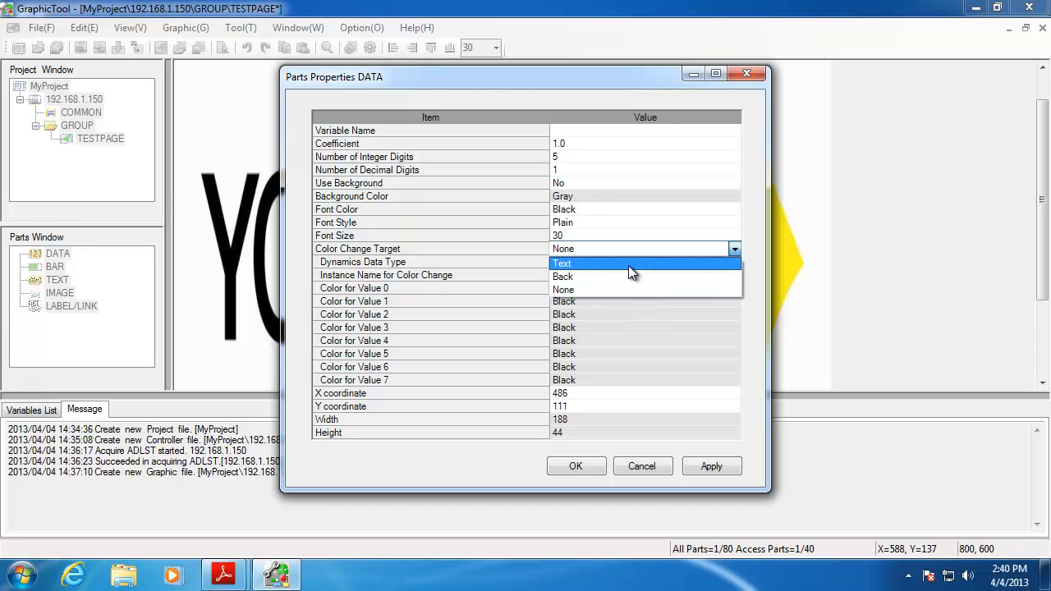
left_click(628, 265)
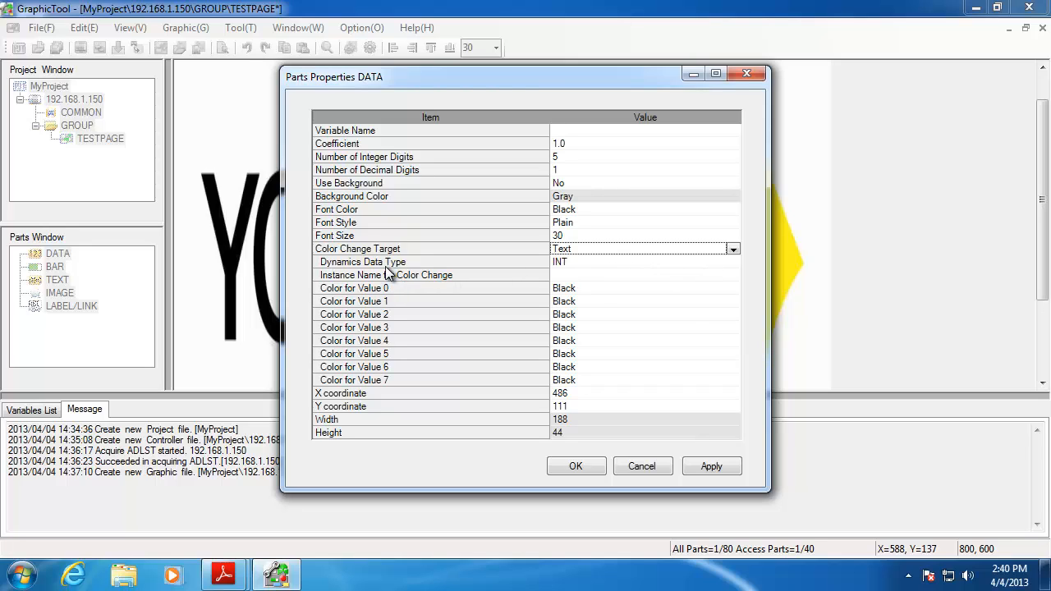
left_click(583, 262)
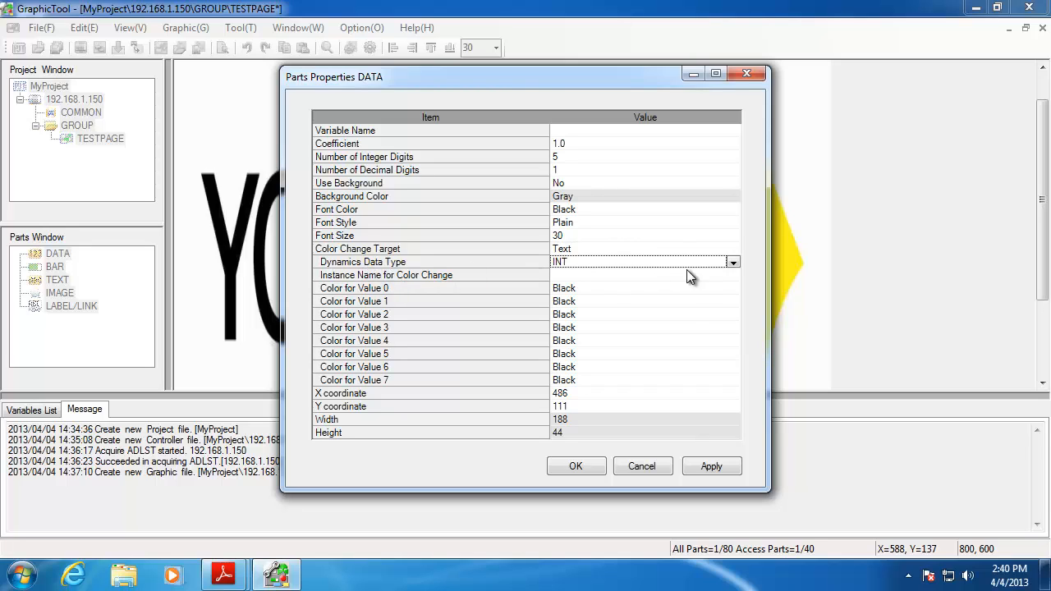
left_click(732, 261)
left_click(693, 275)
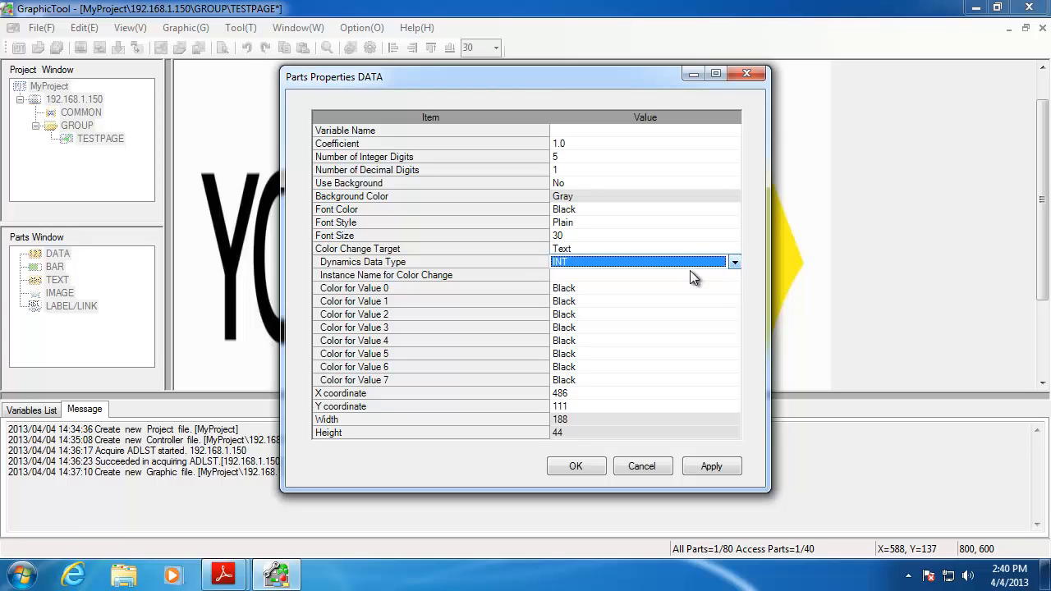
left_click(583, 277)
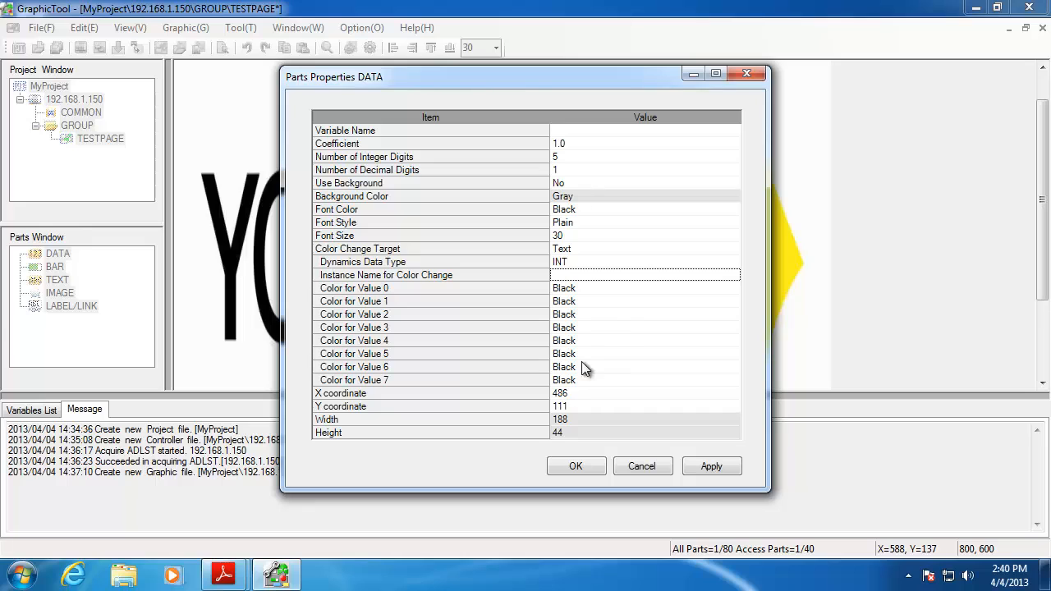
left_click(609, 248)
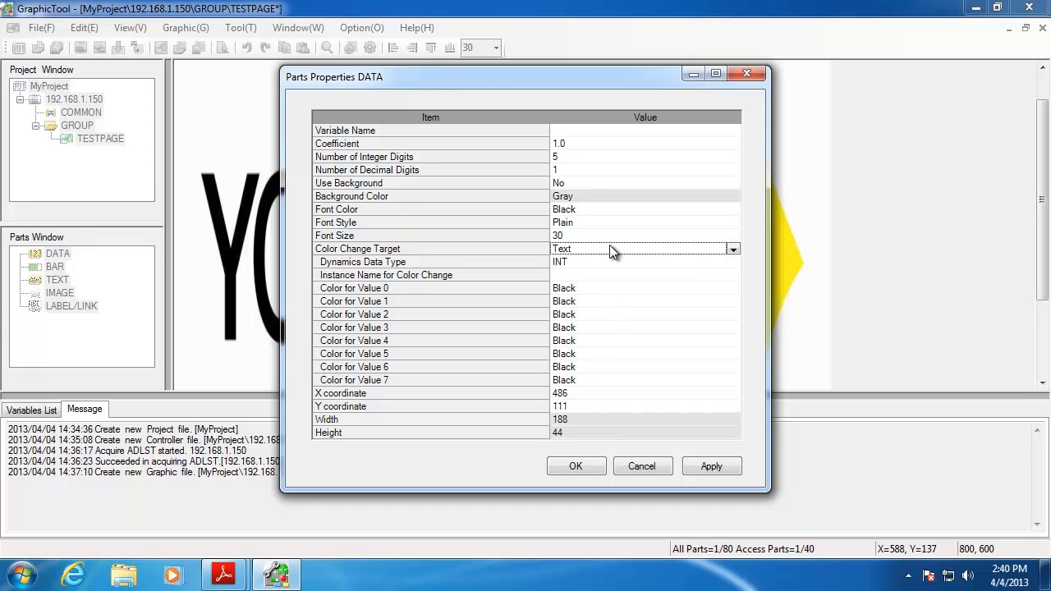
left_click(730, 247)
left_click(676, 289)
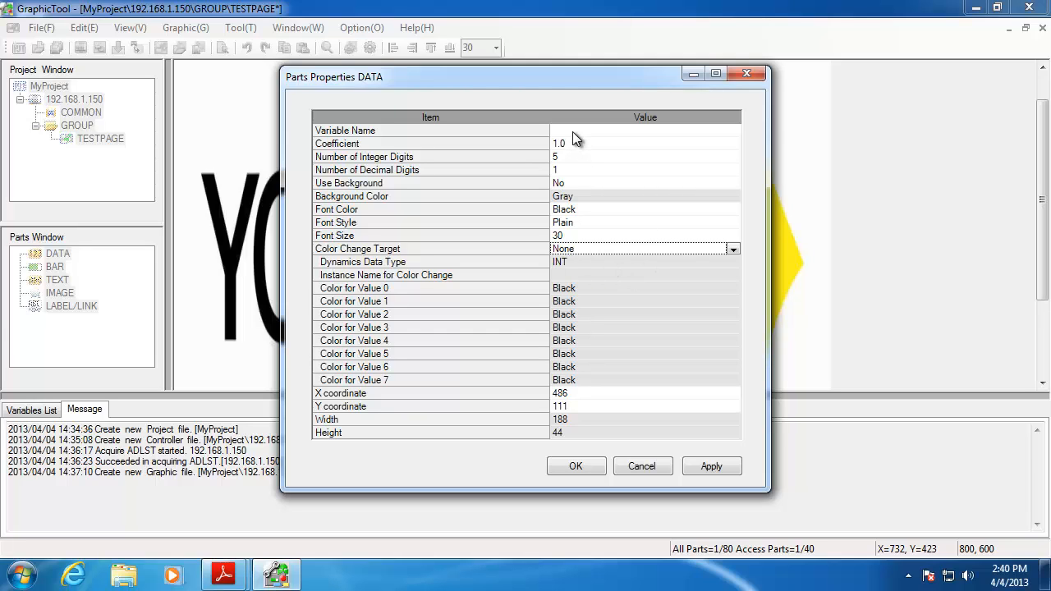
Move the Parts Properties dialog aside, show the Variables List, and scroll down through the variables
left_click_drag(553, 75, 705, 27)
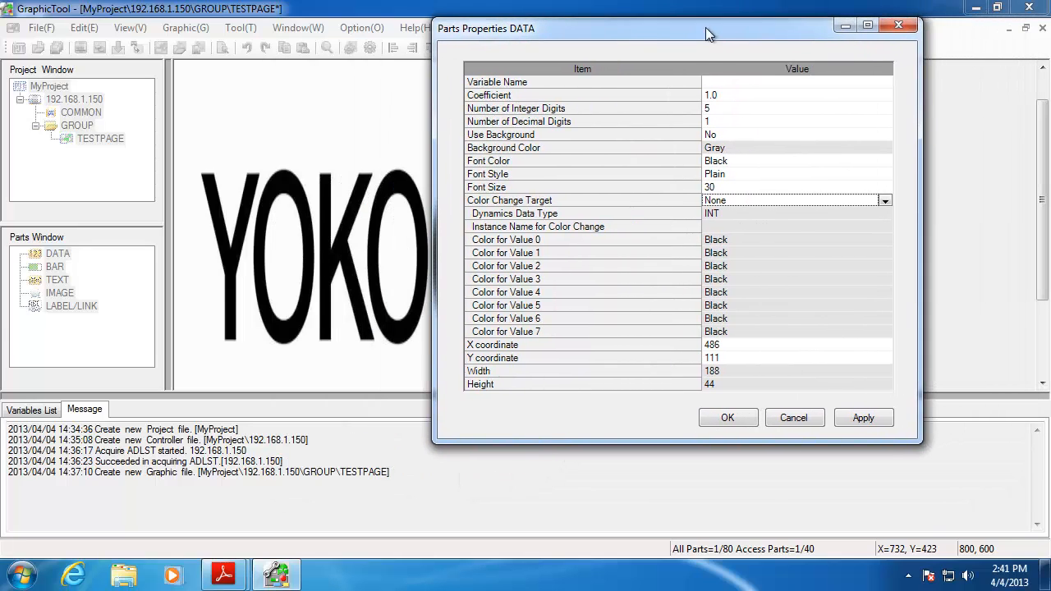
left_click(40, 411)
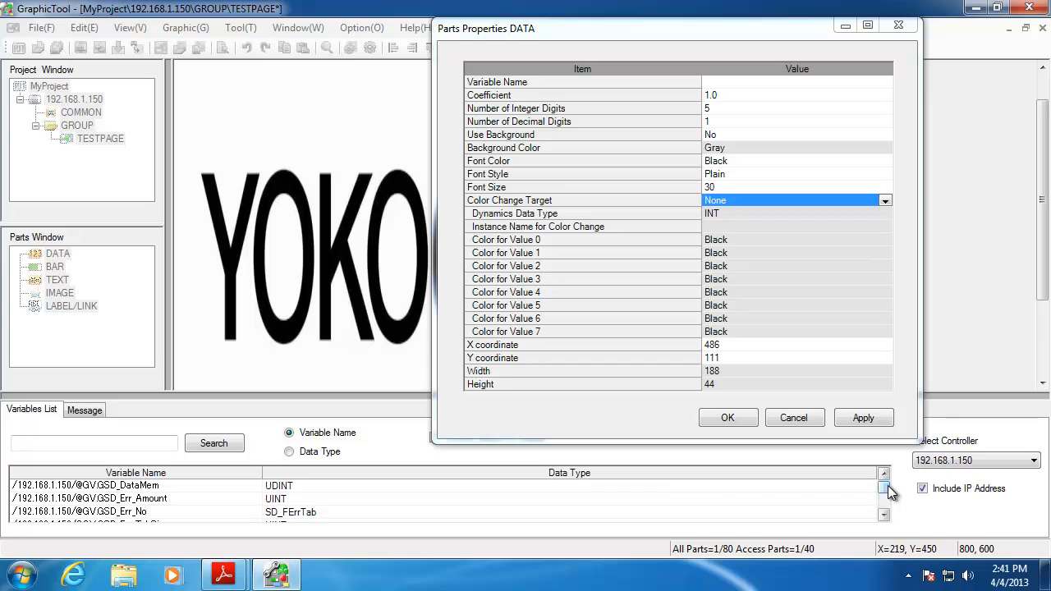
left_click(884, 515)
left_click(884, 516)
left_click(884, 515)
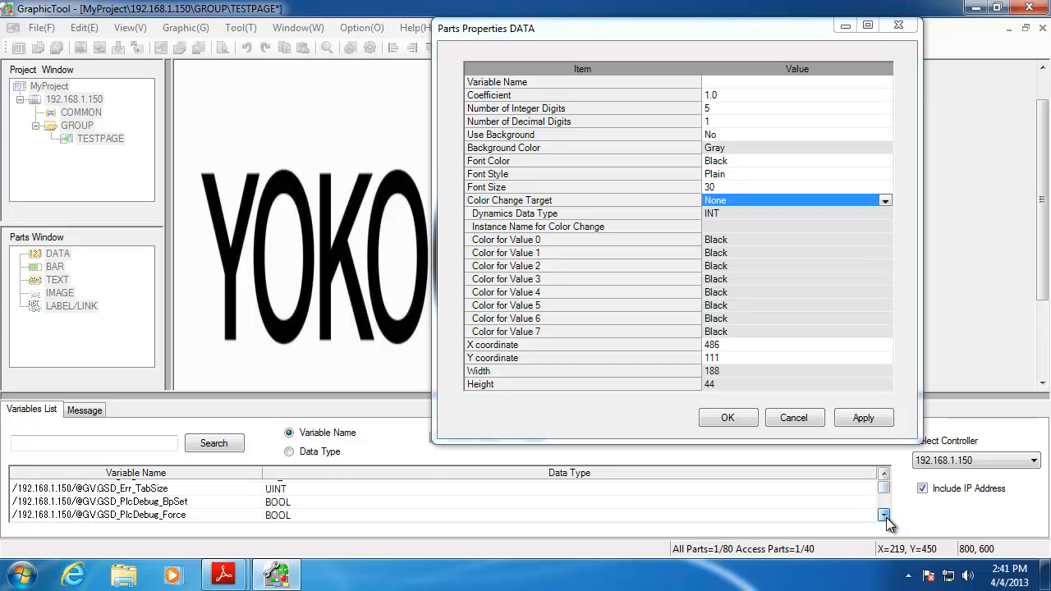
left_click(884, 515)
left_click(884, 515)
left_click(884, 516)
left_click(884, 516)
left_click(884, 516)
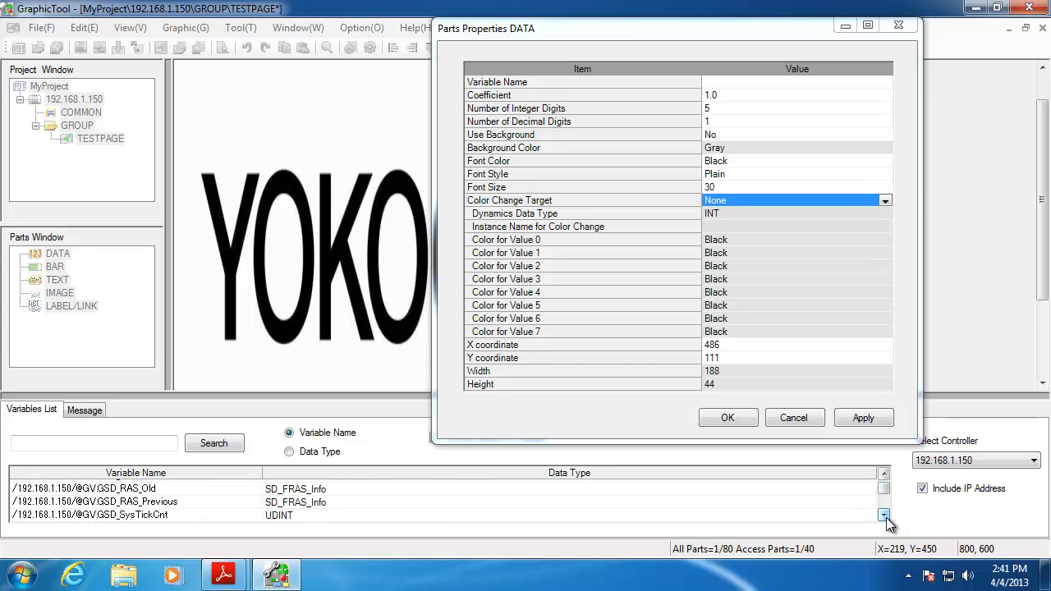
left_click(884, 515)
left_click(884, 516)
left_click(884, 516)
left_click(884, 515)
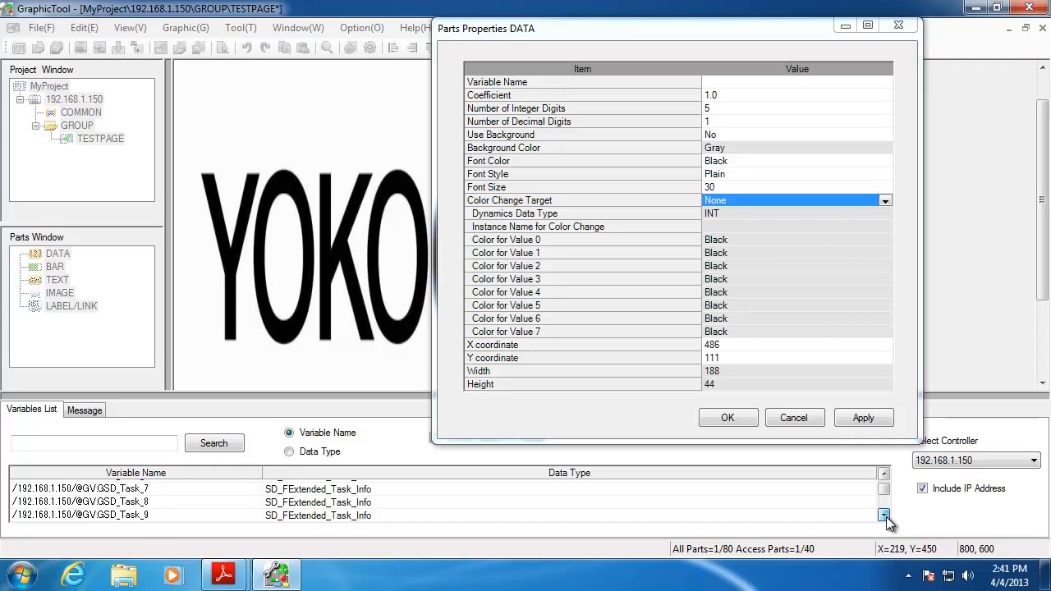
left_click(884, 515)
left_click(884, 516)
left_click(884, 515)
left_click(884, 515)
left_click(884, 516)
left_click(884, 515)
left_click(884, 516)
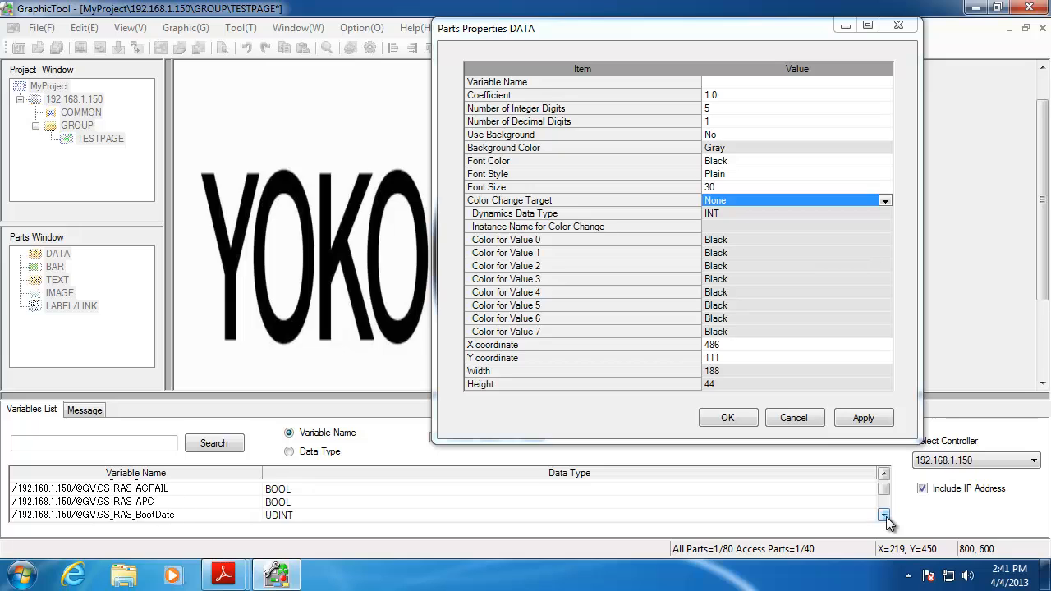
left_click(884, 516)
left_click(884, 515)
left_click(884, 515)
left_click(884, 515)
left_click(884, 516)
left_click(884, 515)
left_click(884, 516)
left_click(884, 515)
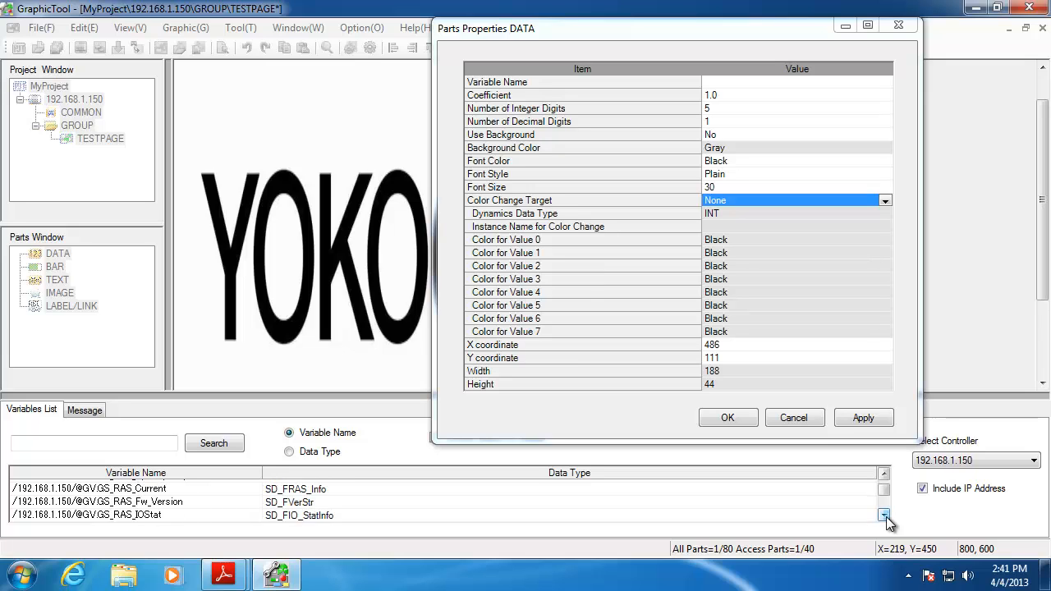
left_click(884, 515)
left_click(884, 516)
left_click(884, 516)
left_click(884, 516)
left_click(884, 516)
left_click(884, 515)
left_click(884, 515)
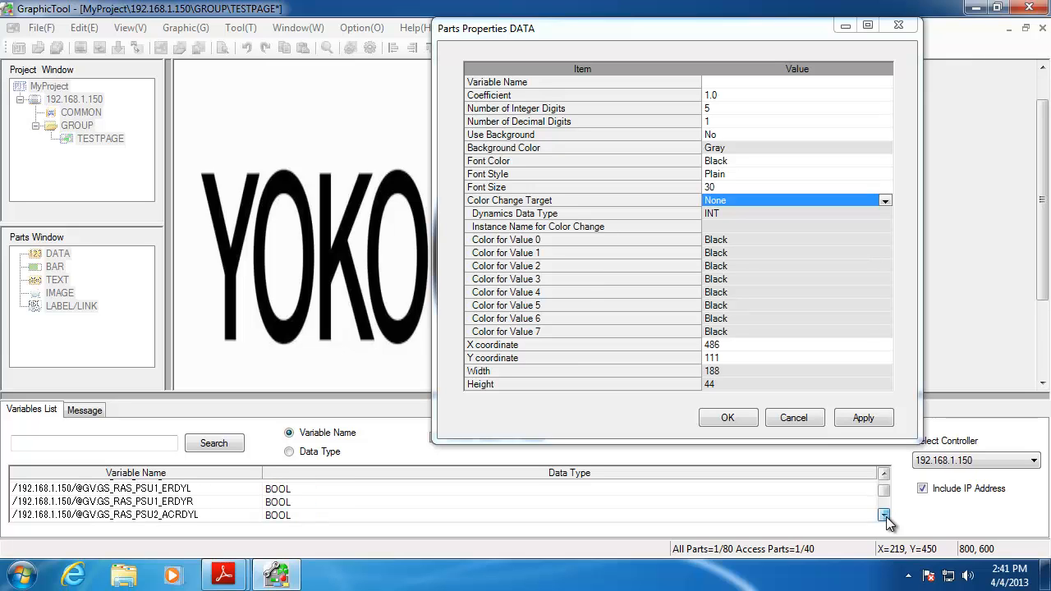
left_click(884, 516)
left_click(884, 515)
left_click(884, 516)
left_click(884, 515)
left_click(884, 515)
left_click(884, 516)
left_click(884, 516)
left_click(884, 516)
left_click(884, 515)
left_click(884, 515)
left_click(884, 516)
left_click(884, 515)
left_click(884, 516)
left_click(884, 516)
left_click(884, 515)
left_click(884, 516)
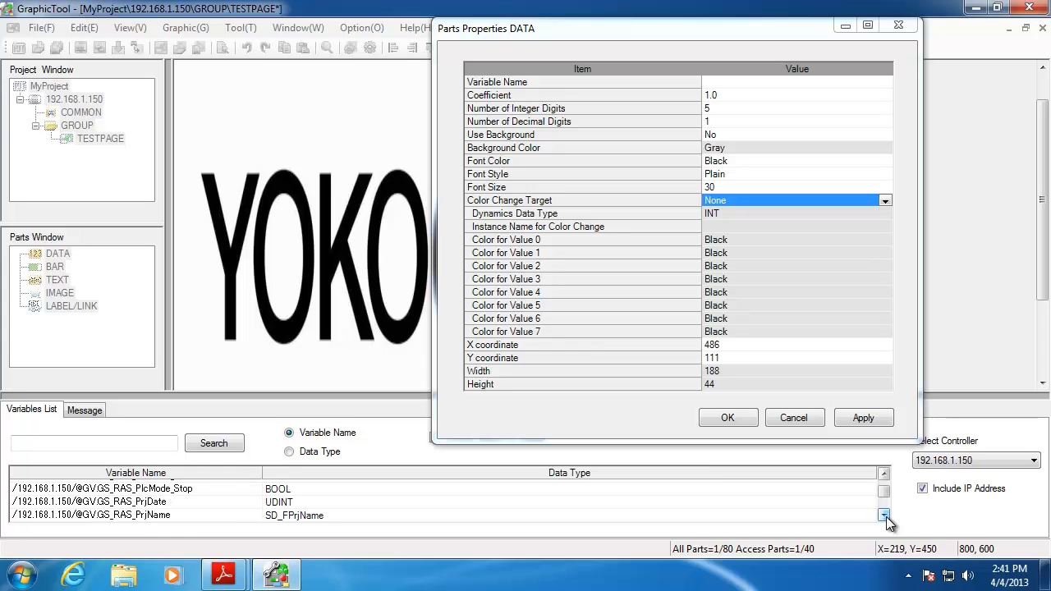
left_click(884, 515)
left_click(884, 516)
left_click(884, 516)
left_click(884, 515)
left_click(884, 515)
left_click(884, 515)
left_click(884, 515)
left_click(884, 516)
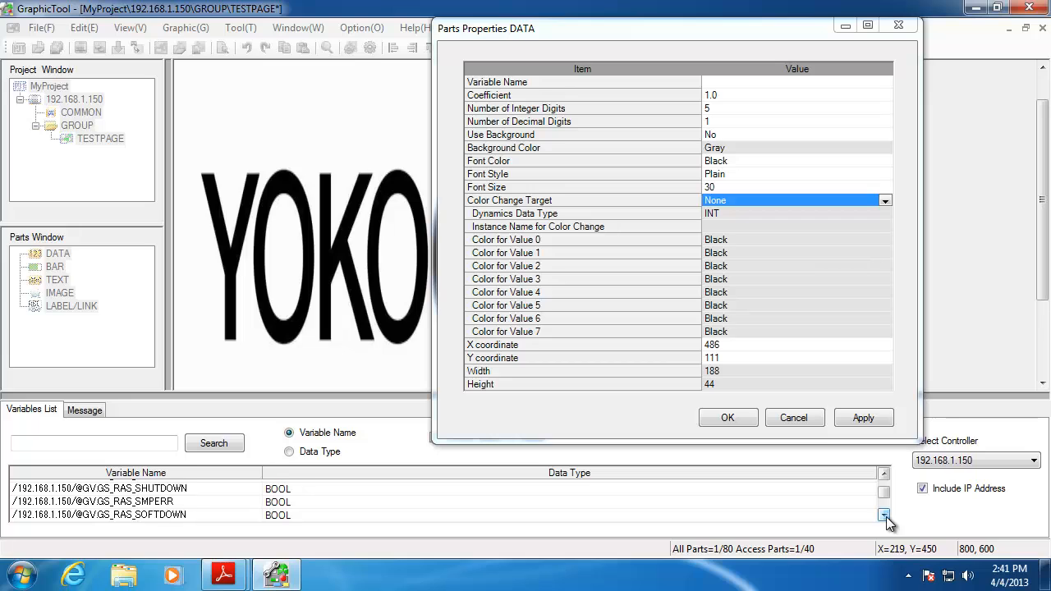
left_click(884, 515)
left_click(884, 515)
left_click(884, 515)
left_click(884, 515)
left_click(884, 516)
left_click(884, 516)
left_click(884, 515)
left_click(884, 515)
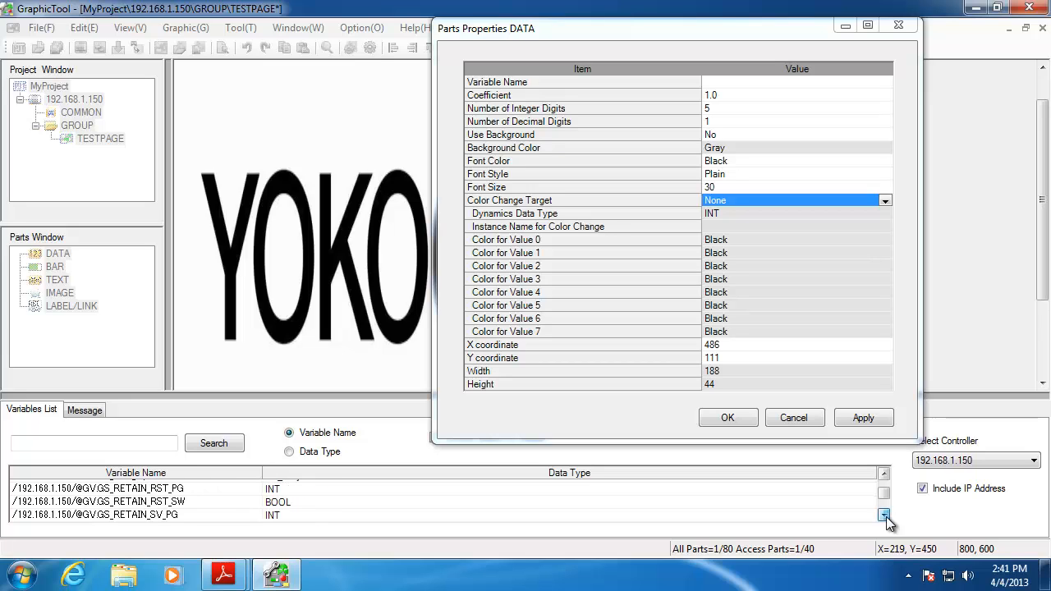
left_click(884, 515)
left_click(884, 516)
left_click(884, 516)
left_click(884, 516)
left_click(884, 516)
left_click(885, 516)
left_click(884, 516)
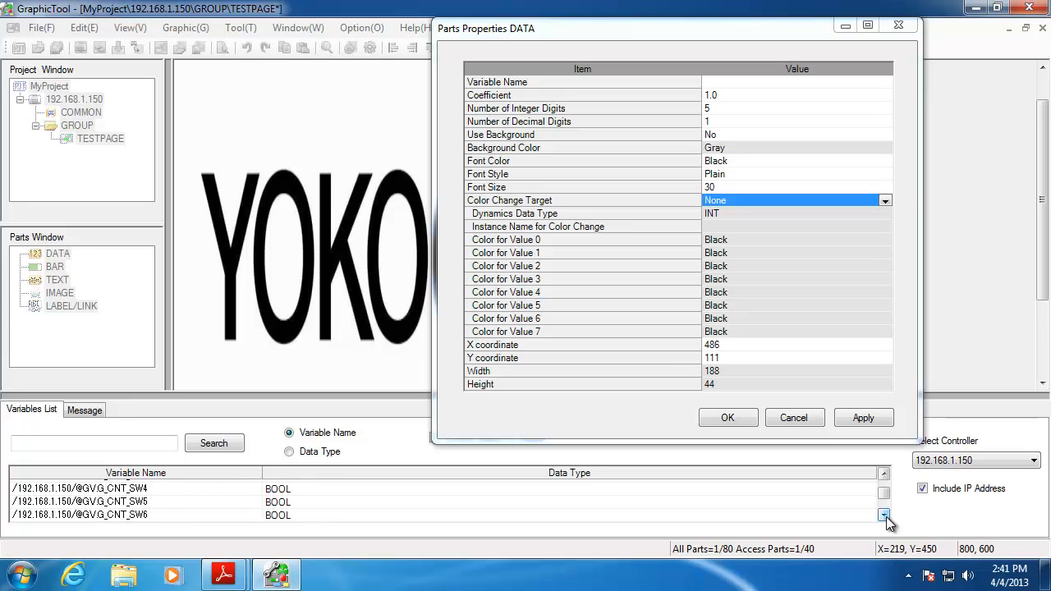
left_click(884, 516)
left_click(884, 515)
left_click(884, 515)
left_click(884, 515)
Bind the readout to AG_DATA.AG_SINE_WAVE.OUT_SINE, apply the binding, and close the properties
left_click_drag(235, 397, 225, 288)
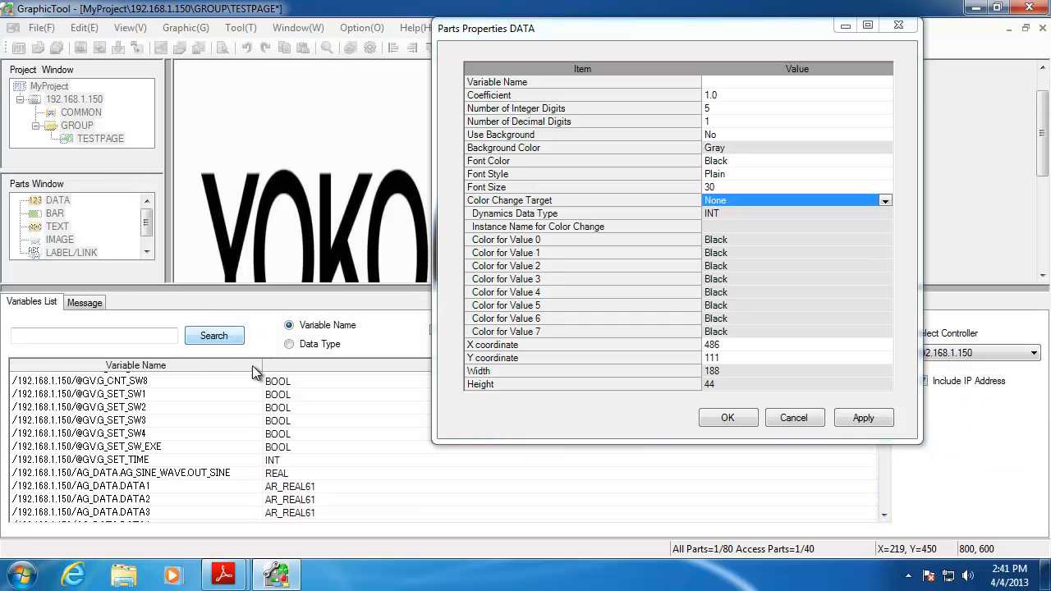
left_click(149, 476)
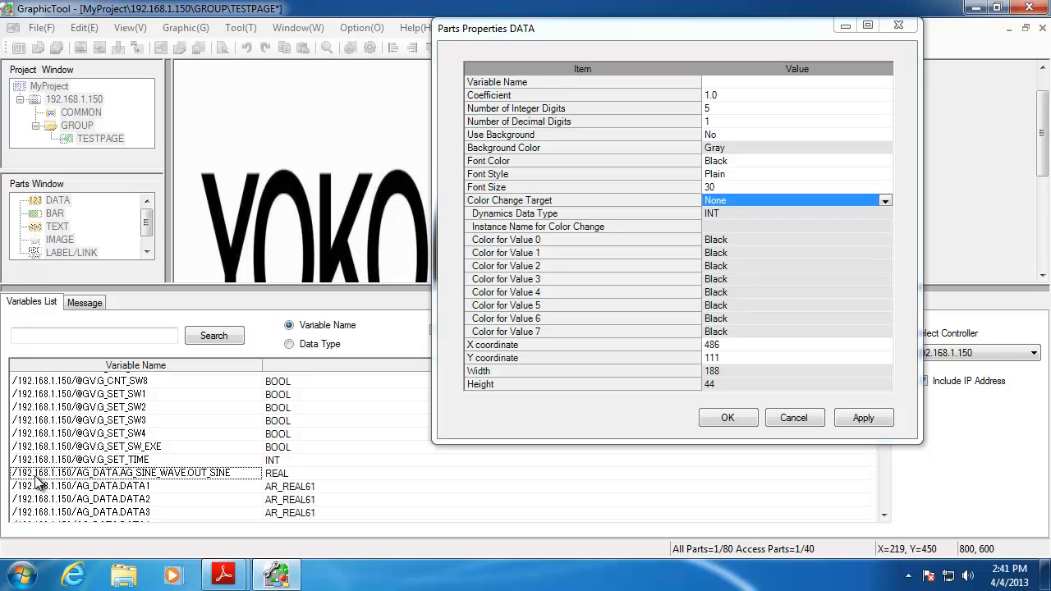
left_click_drag(37, 480, 738, 85)
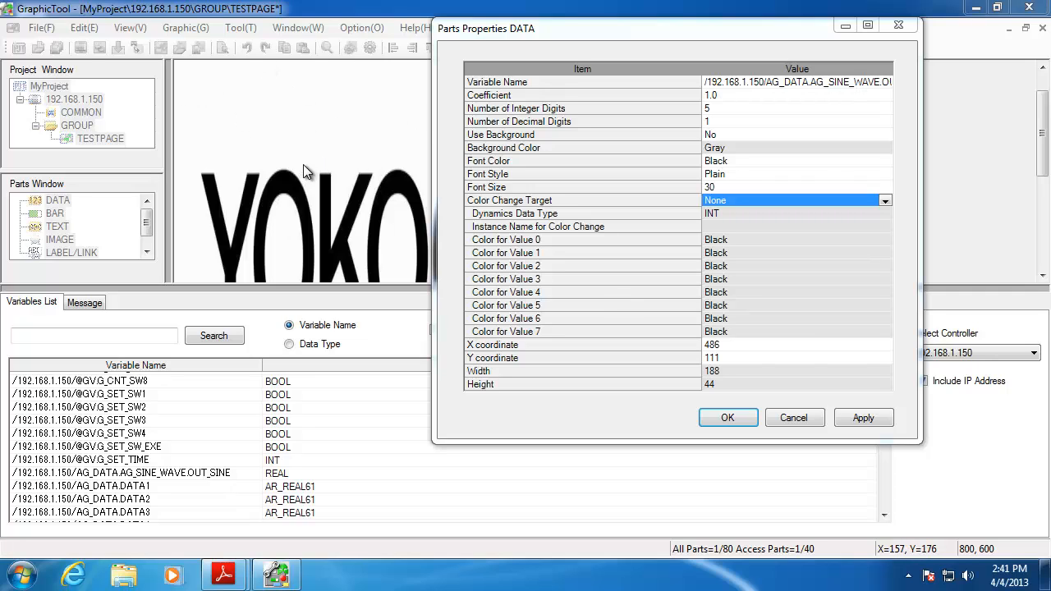
left_click(872, 422)
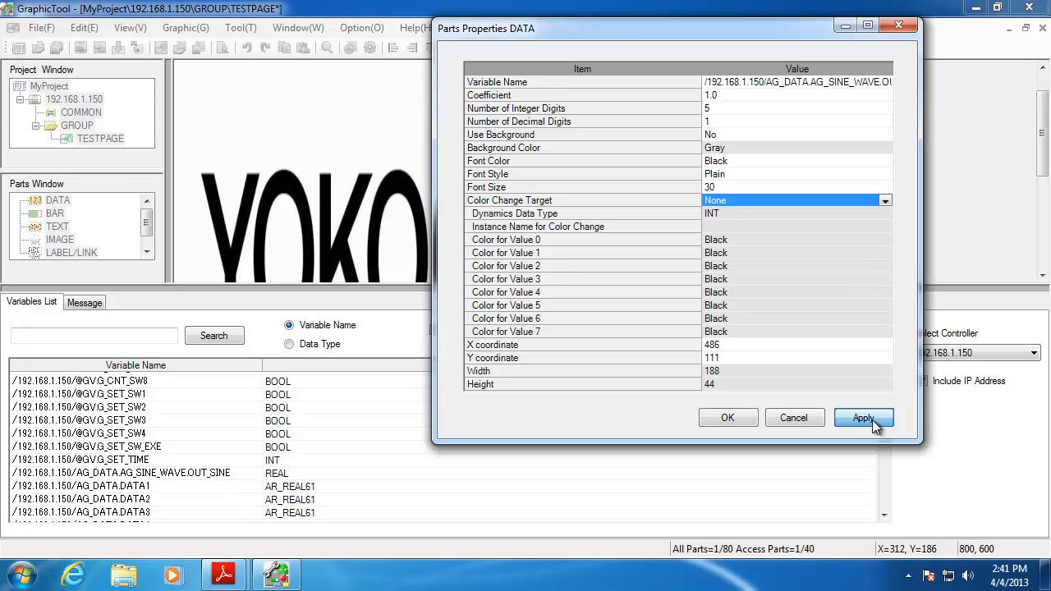
left_click(729, 418)
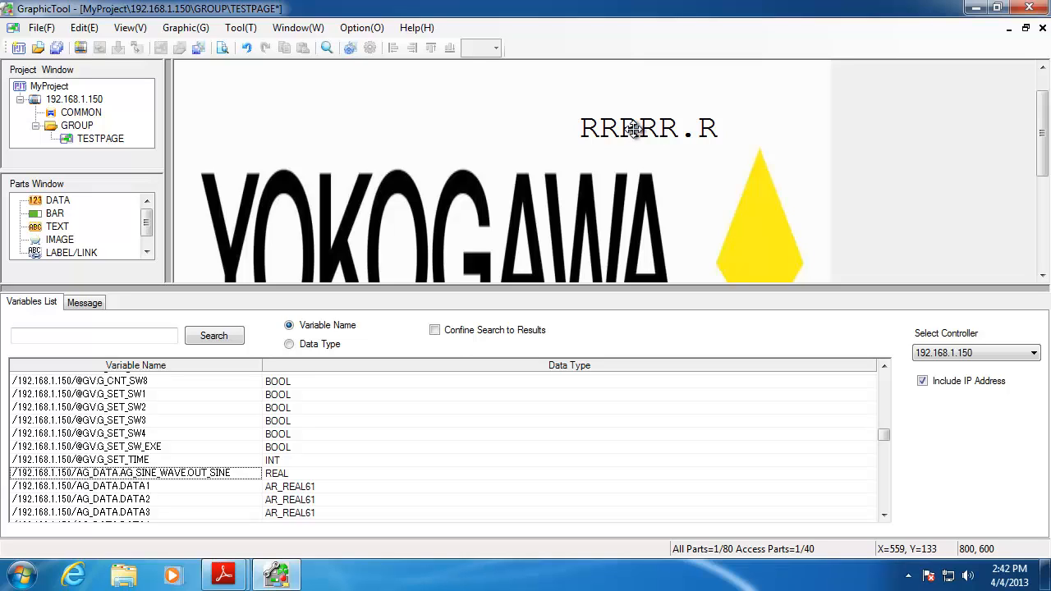
Place a green BAR on the page, stretch it into a tall block, and move it over the triangle
left_click(50, 215)
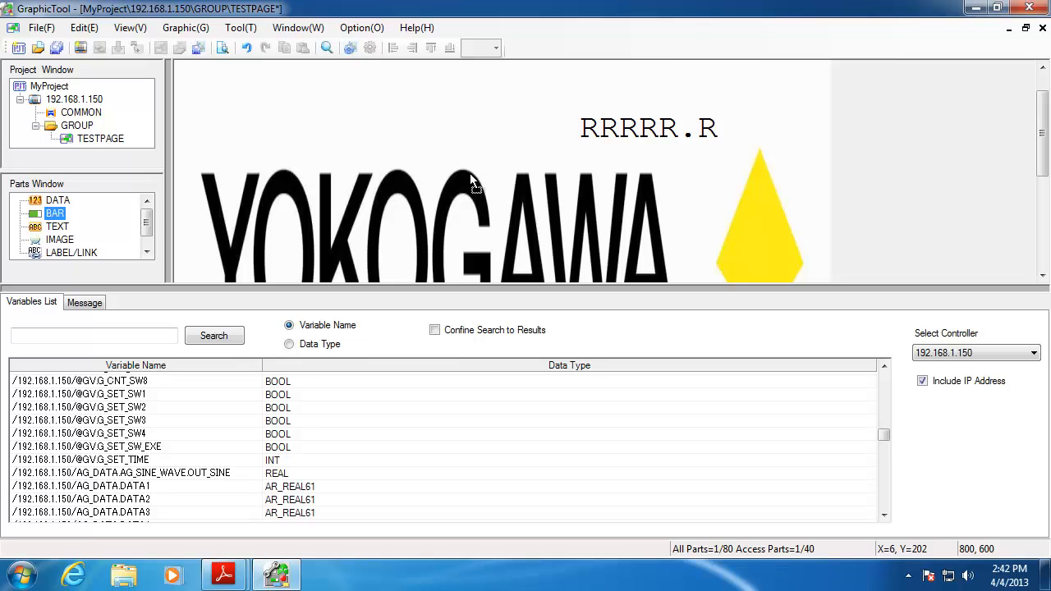
left_click(377, 149)
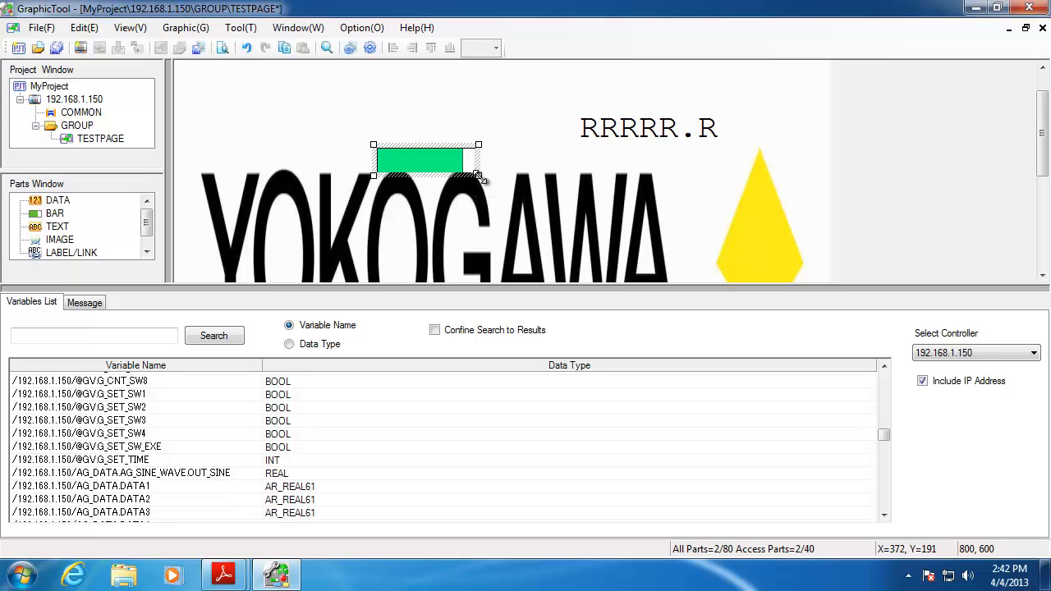
left_click_drag(477, 175, 485, 282)
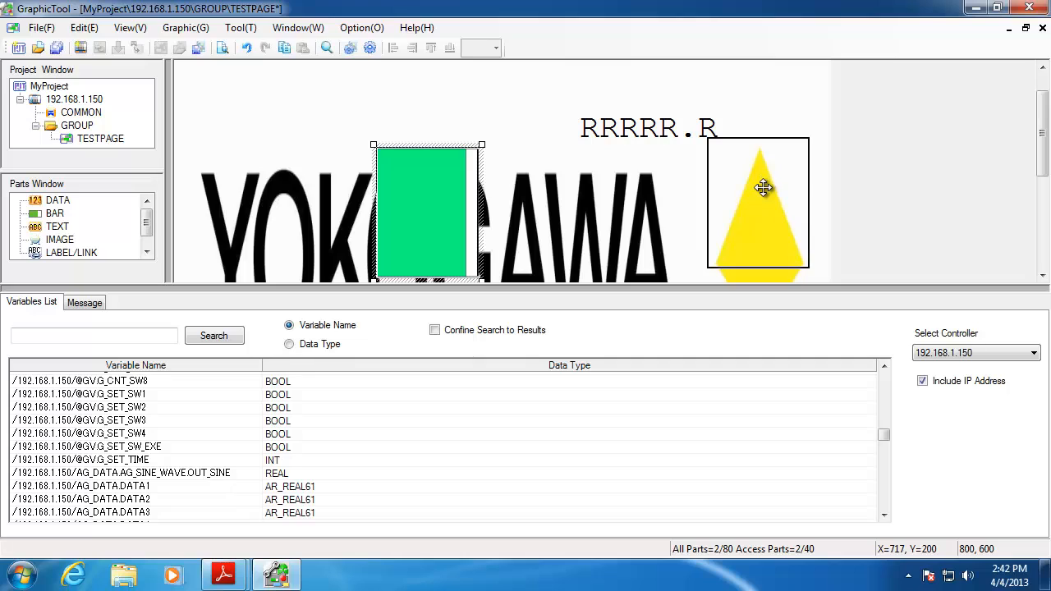
left_click_drag(763, 187, 760, 191)
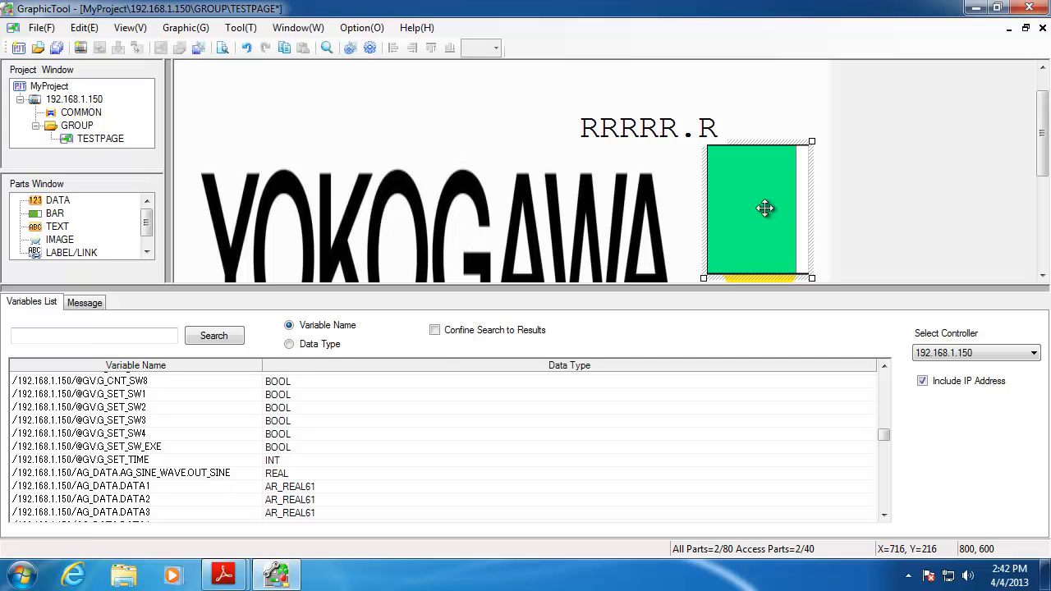
Reposition the RRRRR.R readout above the bar, enlarge the drawing area, and shift the bar onto the triangle
left_click(650, 138)
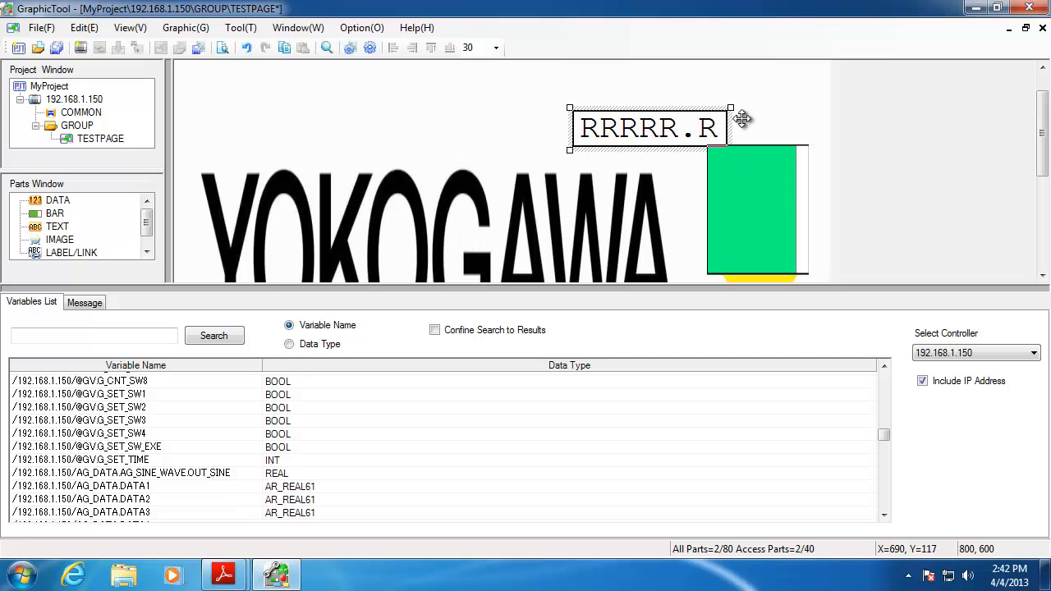
left_click_drag(742, 119, 744, 127)
scroll(75, 240, "down", 2)
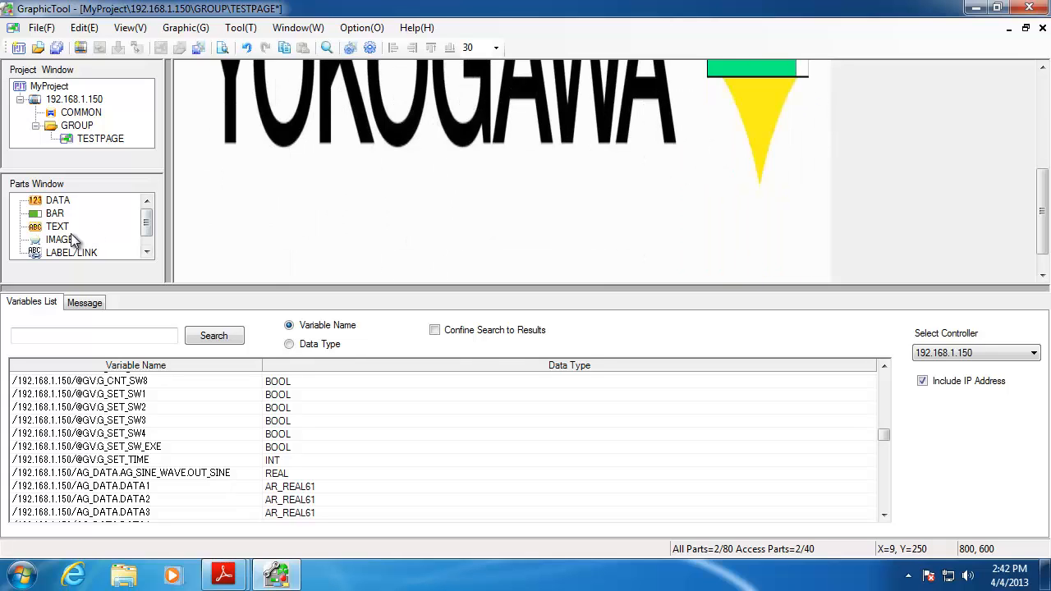
scroll(483, 217, "up", 2)
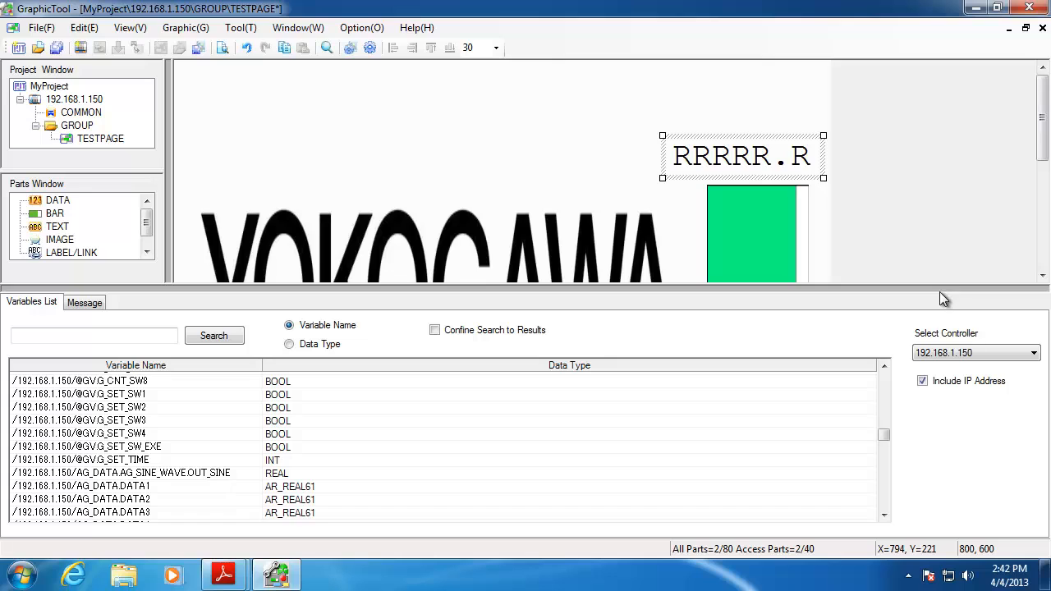
left_click_drag(940, 293, 937, 375)
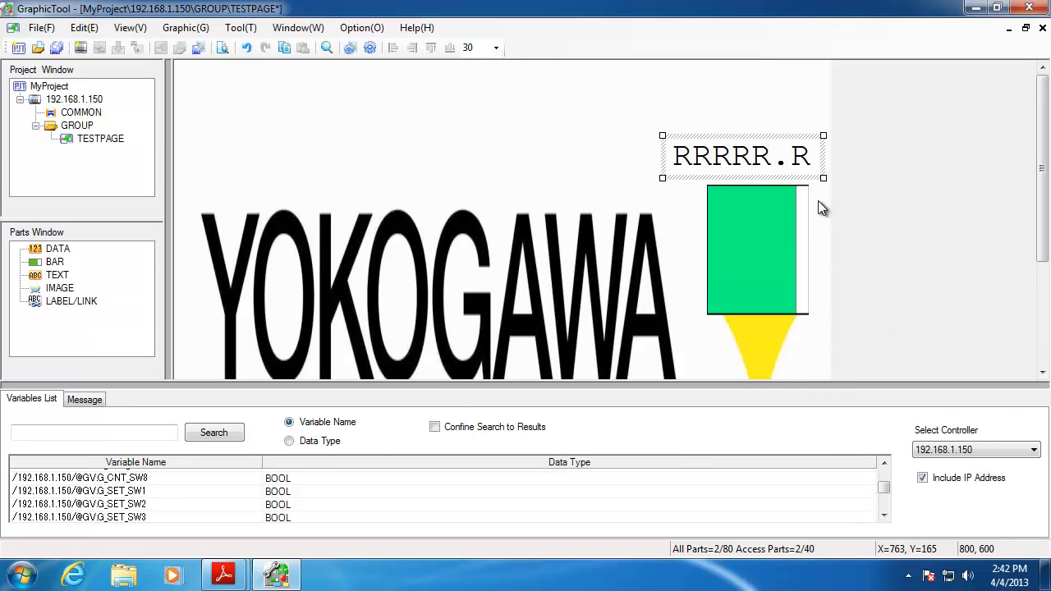
left_click_drag(772, 237, 749, 279)
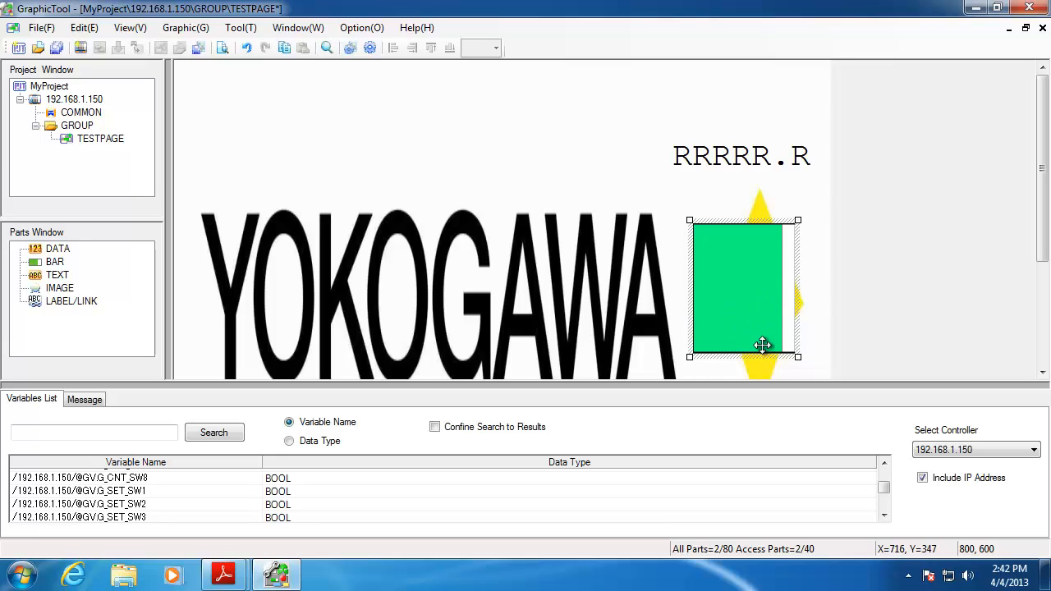
Open the green bar's Parts Properties and assign it the OUT_SINE variable from the Variables List
right_click(748, 283)
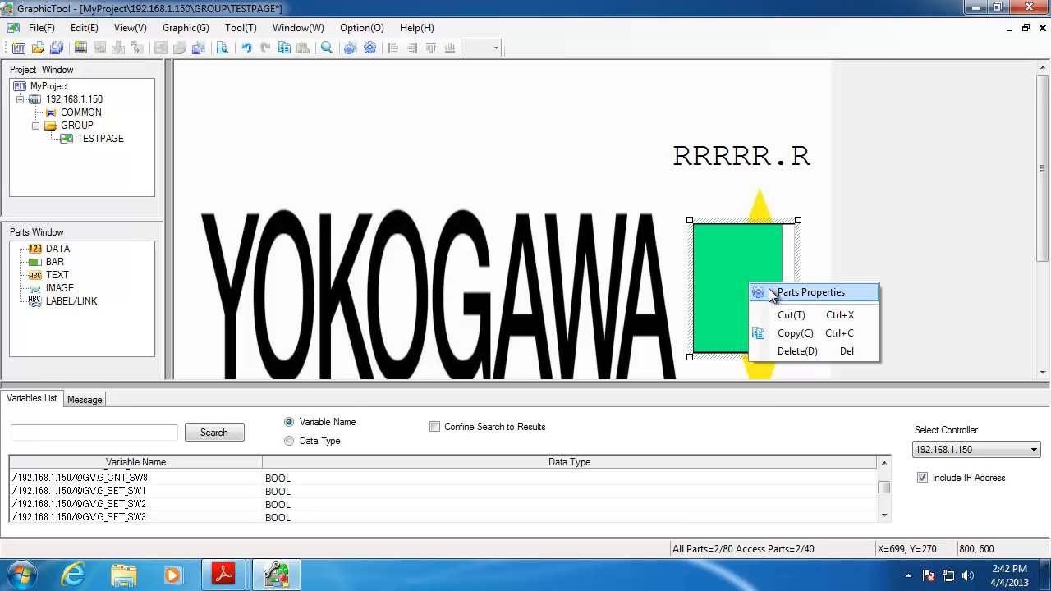
left_click(808, 292)
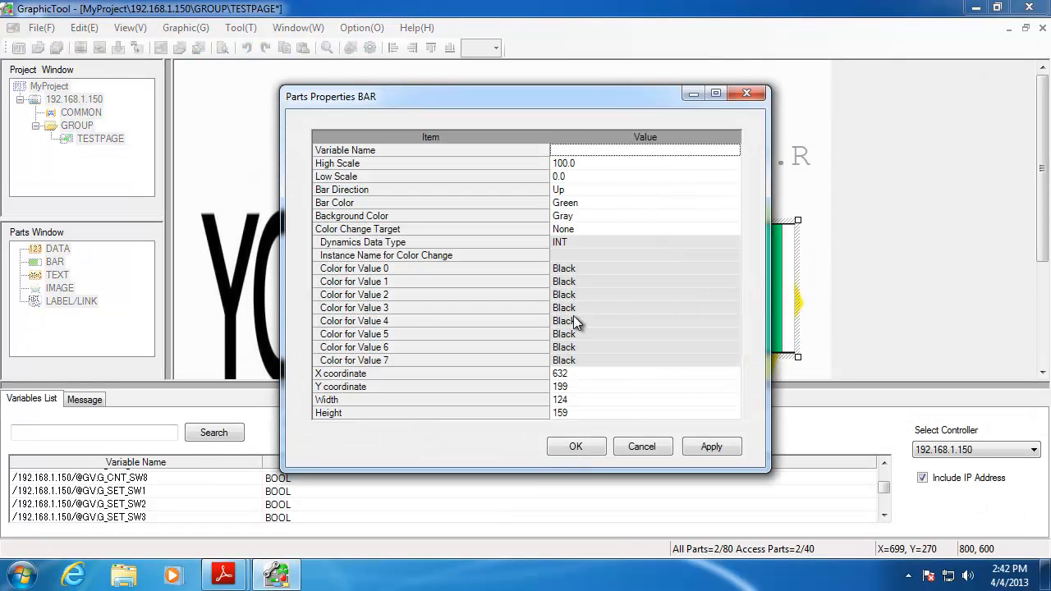
left_click_drag(542, 96, 360, 40)
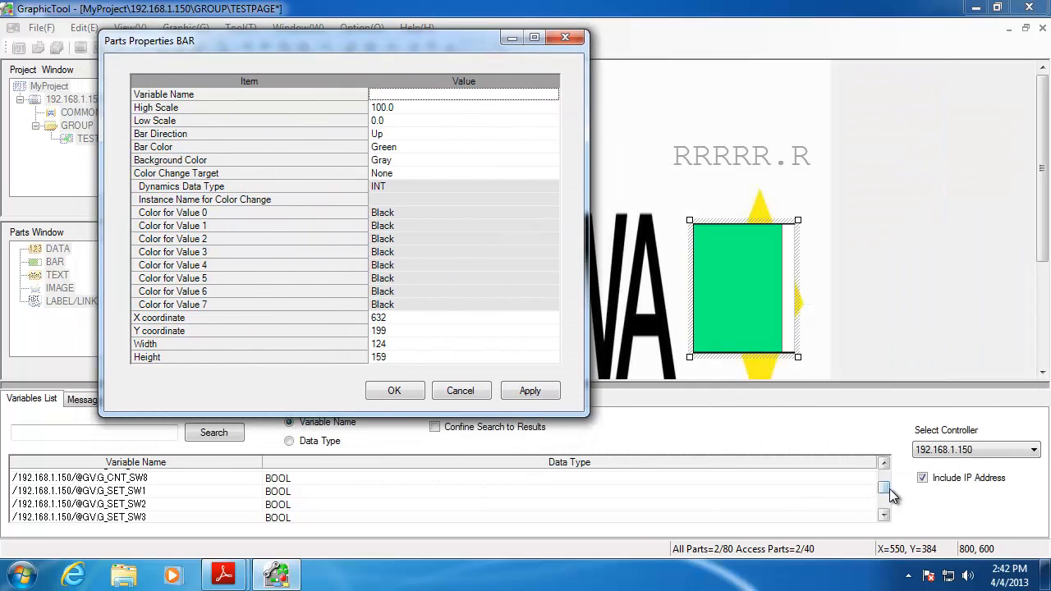
mouse_move(890, 486)
left_mouse_down()
mouse_move(889, 471)
mouse_move(892, 499)
mouse_move(888, 492)
left_mouse_up()
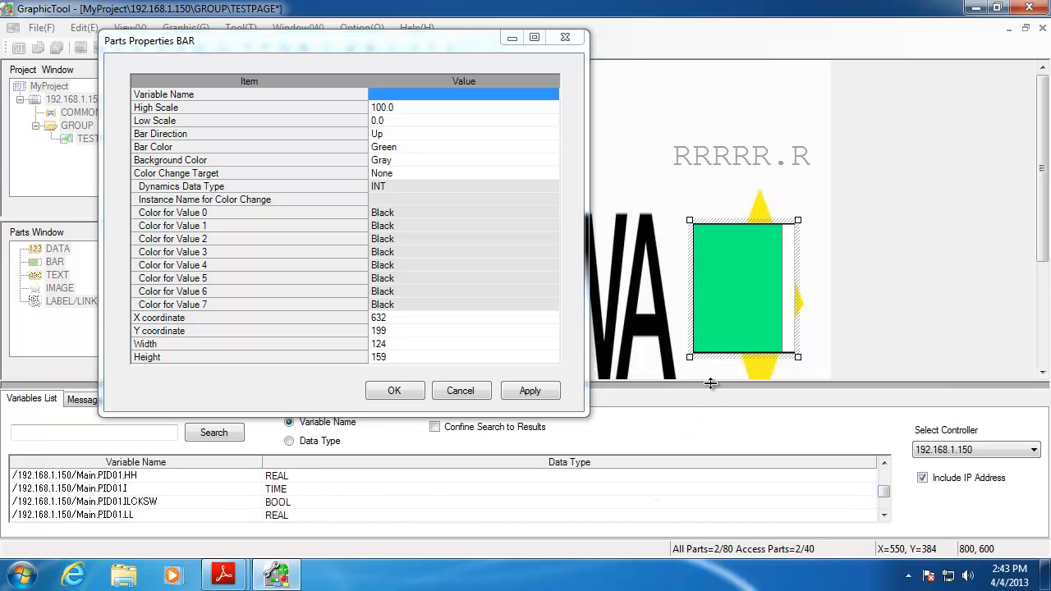
left_click_drag(711, 383, 712, 279)
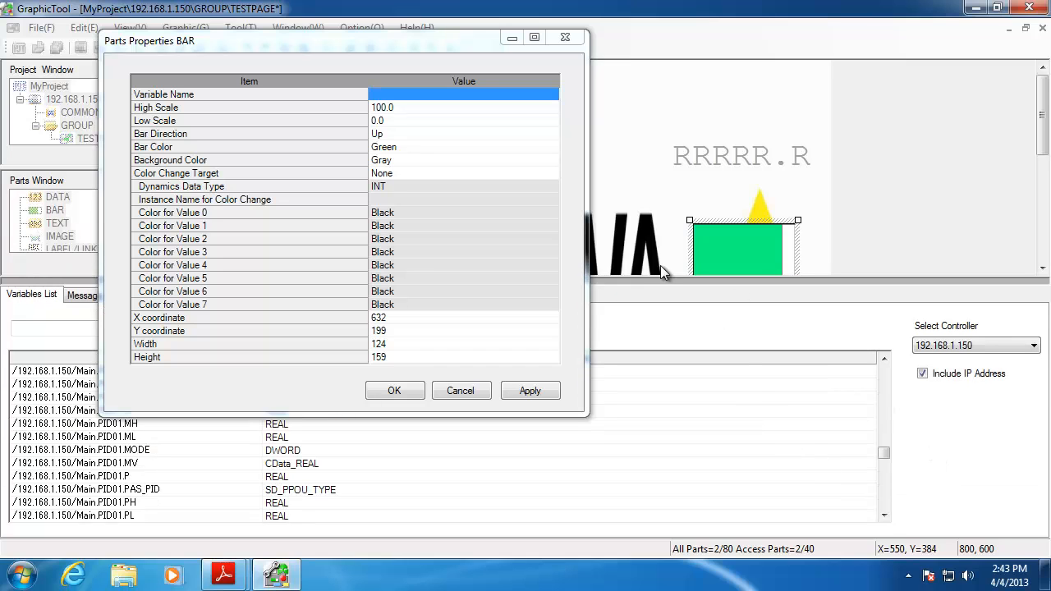
left_click_drag(422, 47, 827, 50)
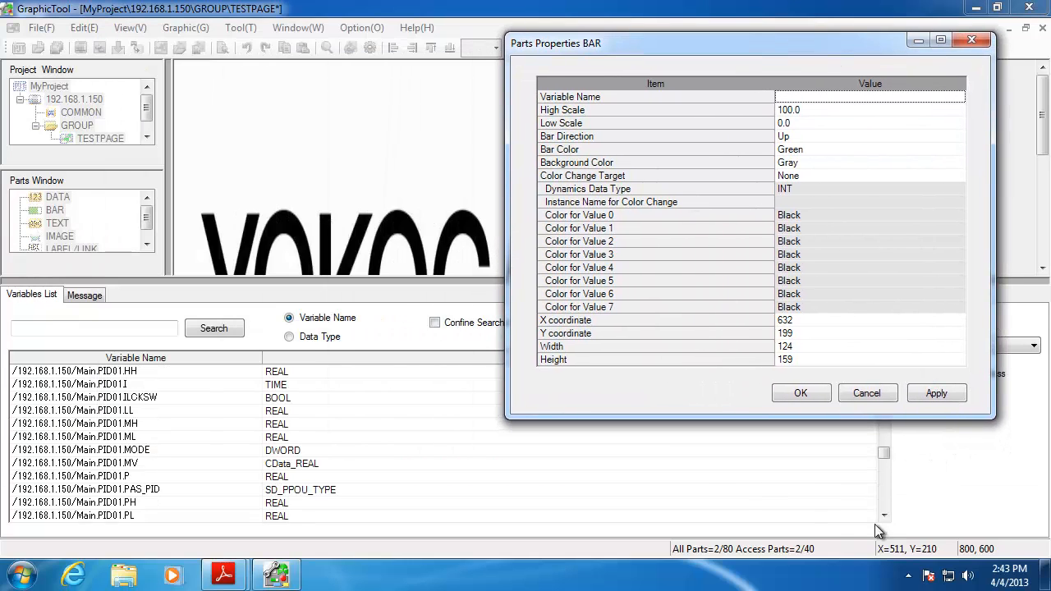
left_click_drag(884, 452, 893, 433)
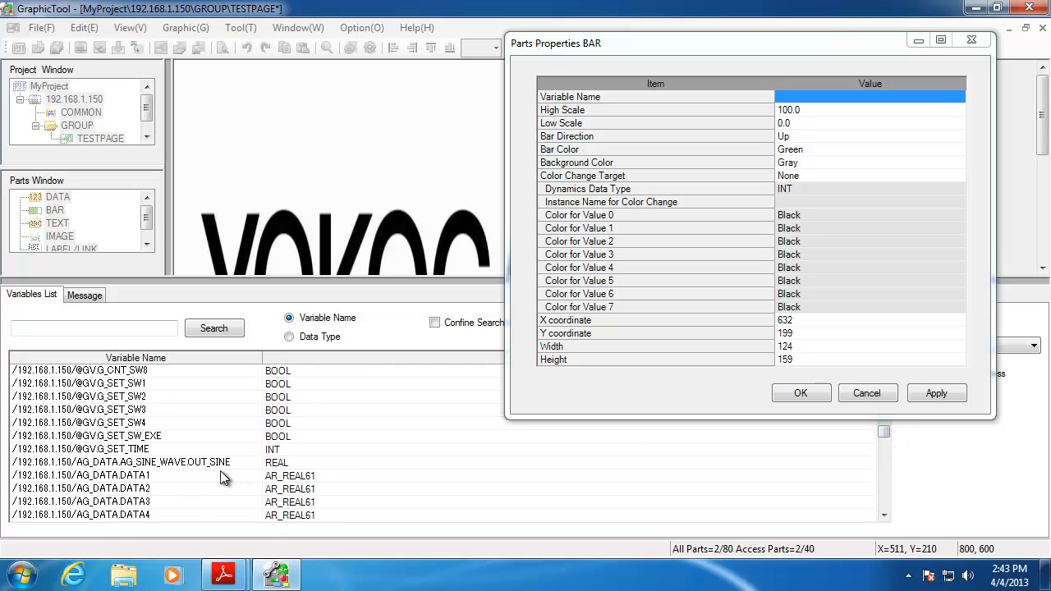
left_click_drag(147, 459, 821, 100)
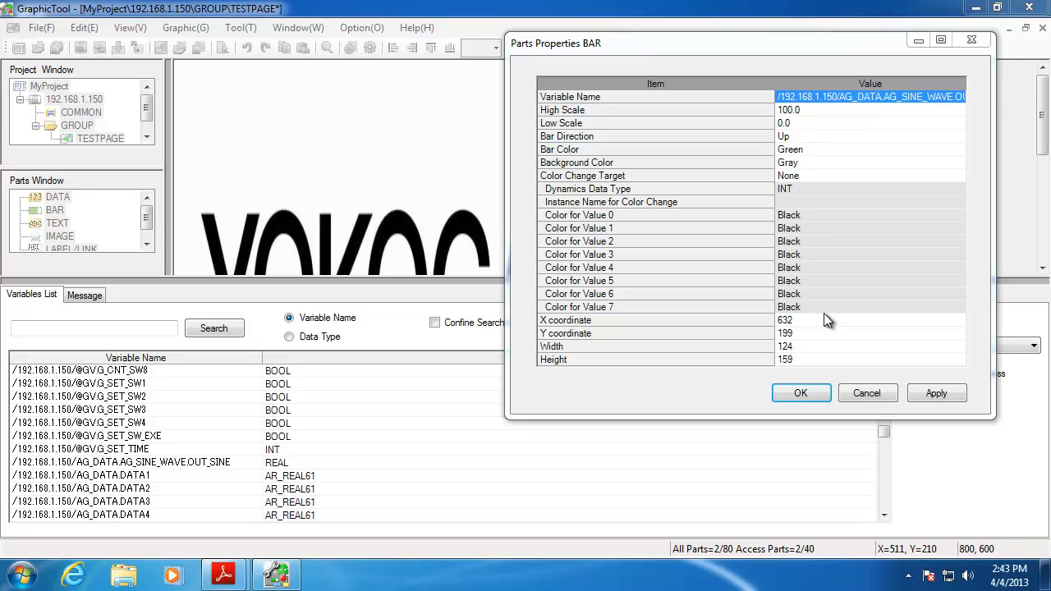
Keep the bar's fill direction Up, then apply and close its properties
left_click(786, 138)
left_click(959, 136)
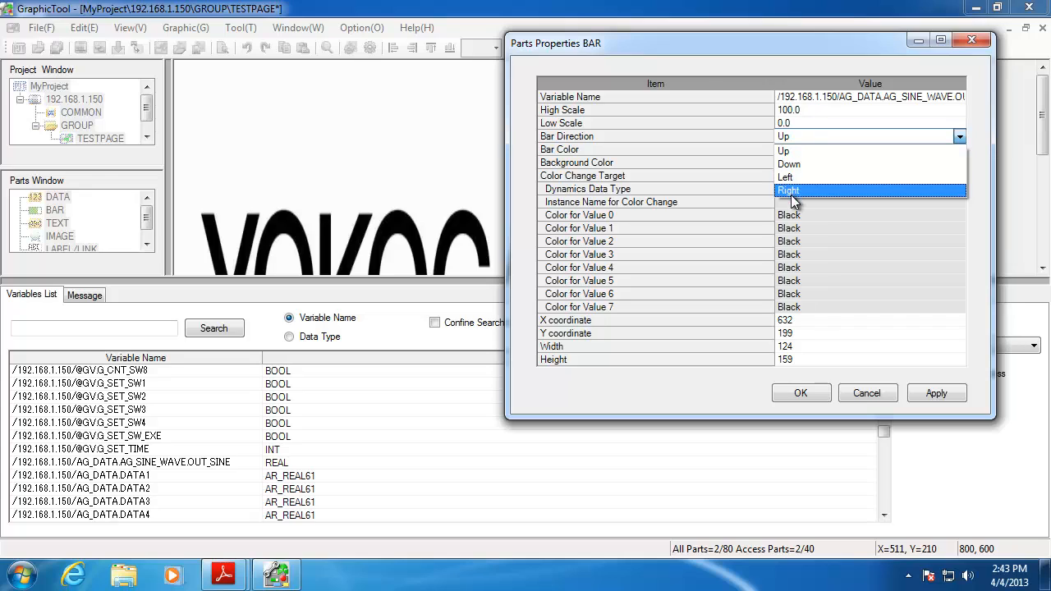
left_click(792, 152)
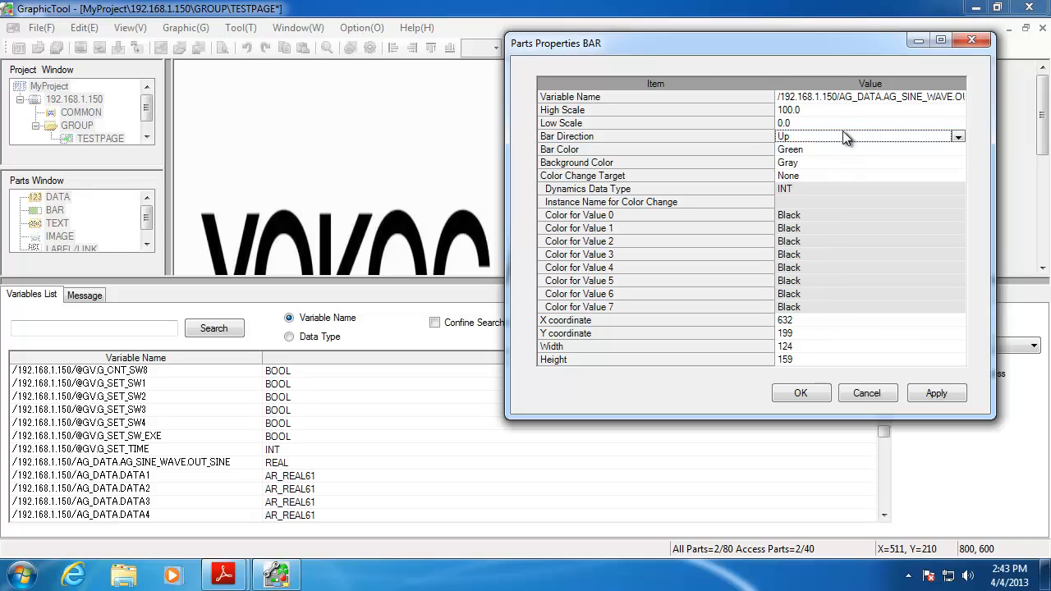
left_click(947, 399)
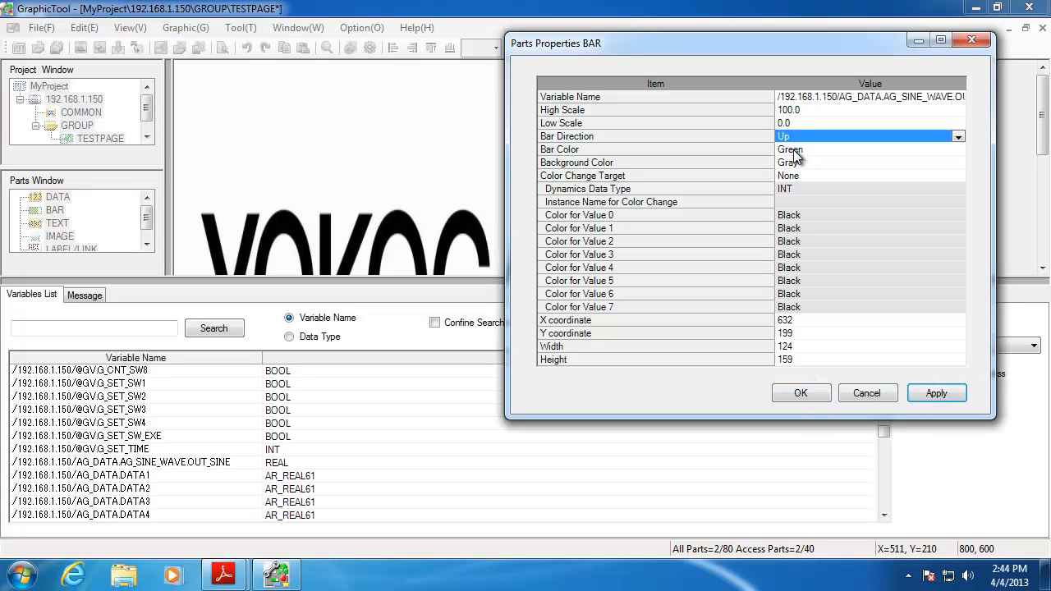
left_click(800, 393)
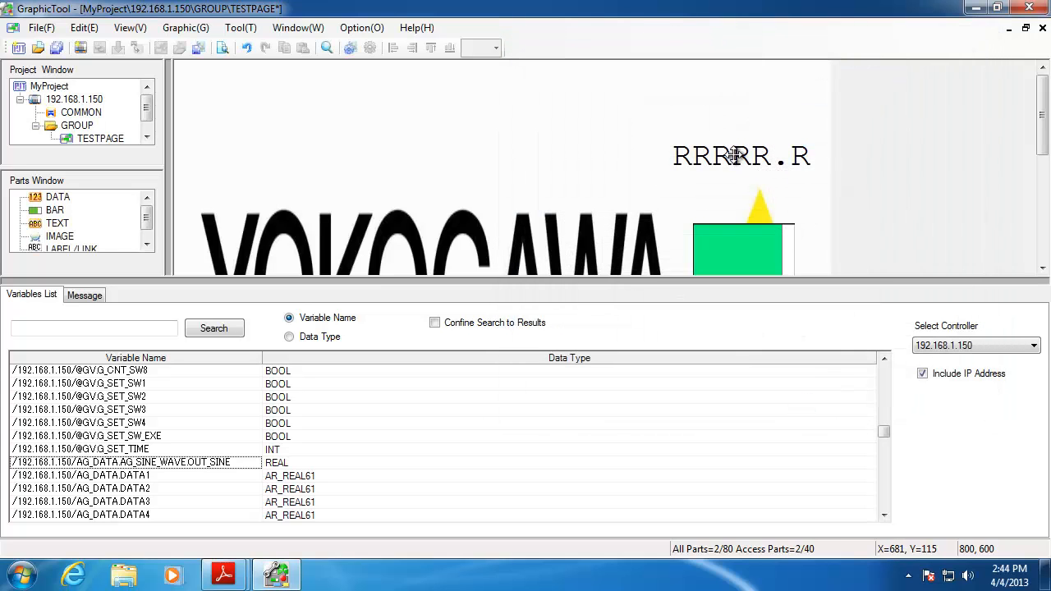
Nudge the RRRRR.R readout down toward the green bar and pick the TEXT part
left_click_drag(734, 155, 724, 192)
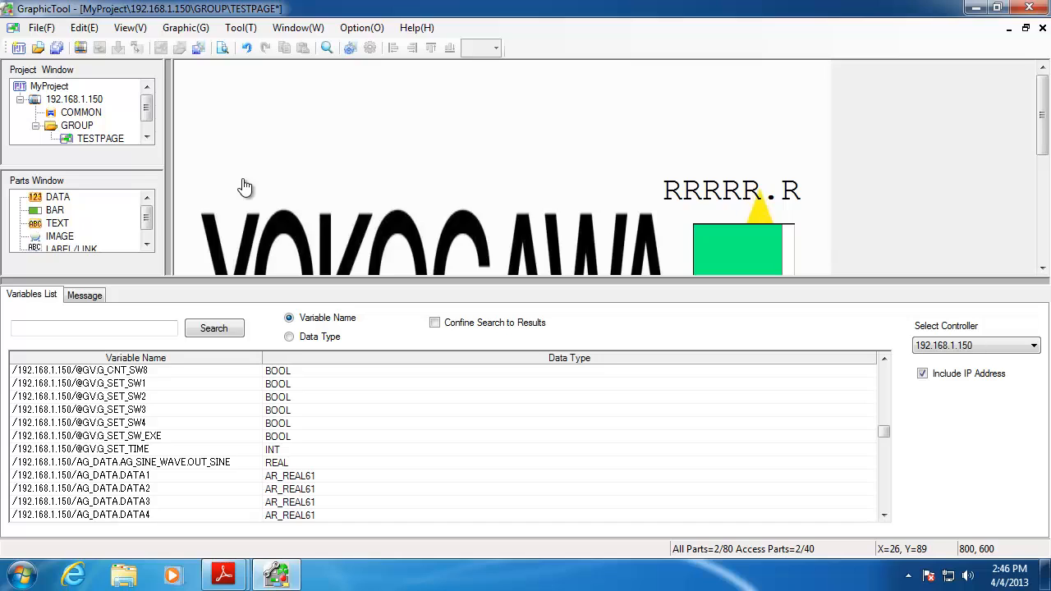
left_click(68, 224)
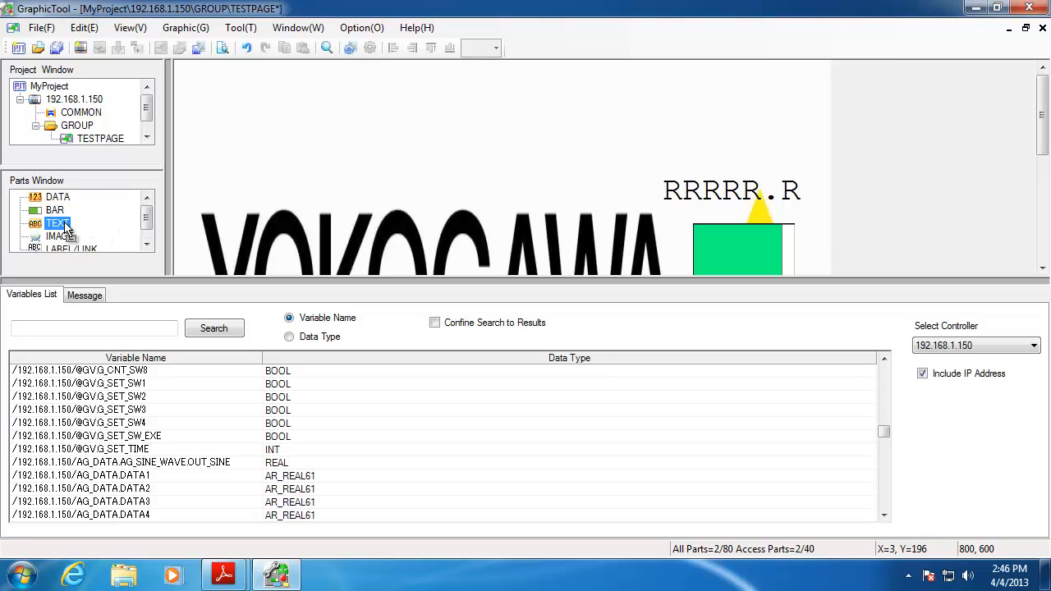
Place a new text label above the readout and open its properties
left_click(657, 107)
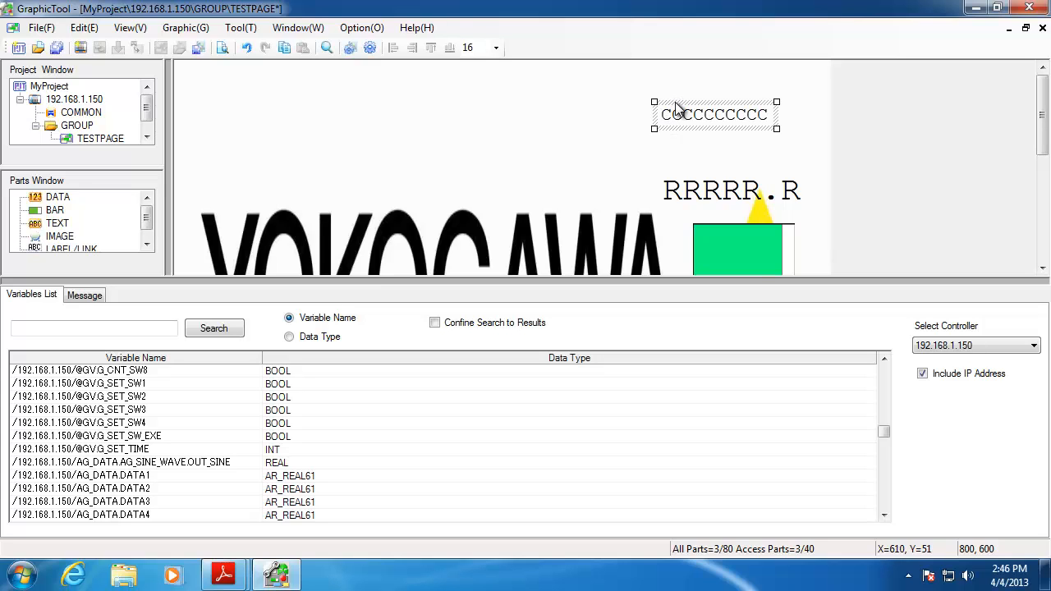
double_click(674, 111)
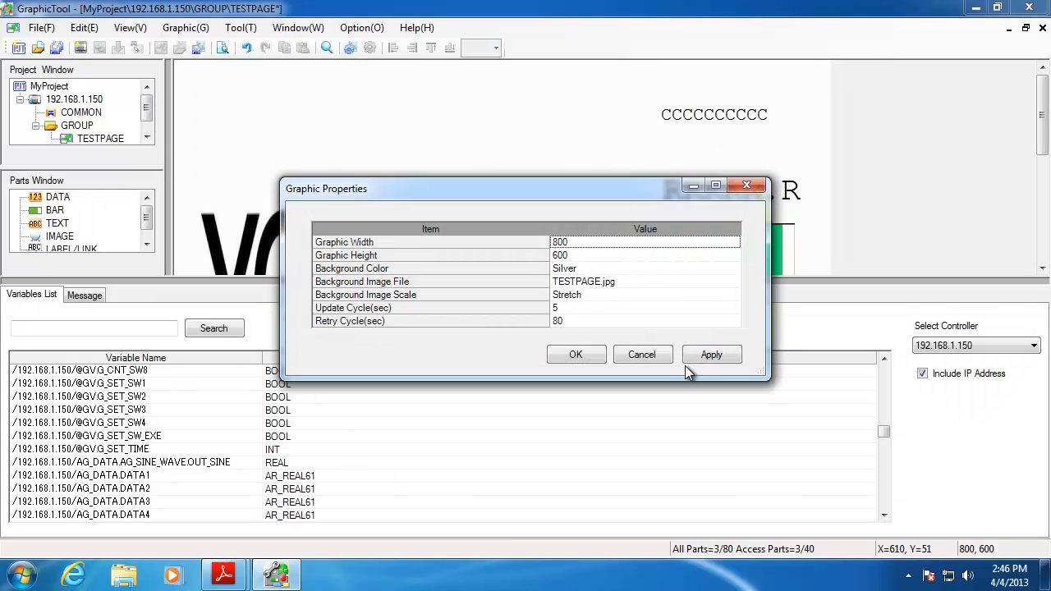
left_click(644, 355)
double_click(722, 111)
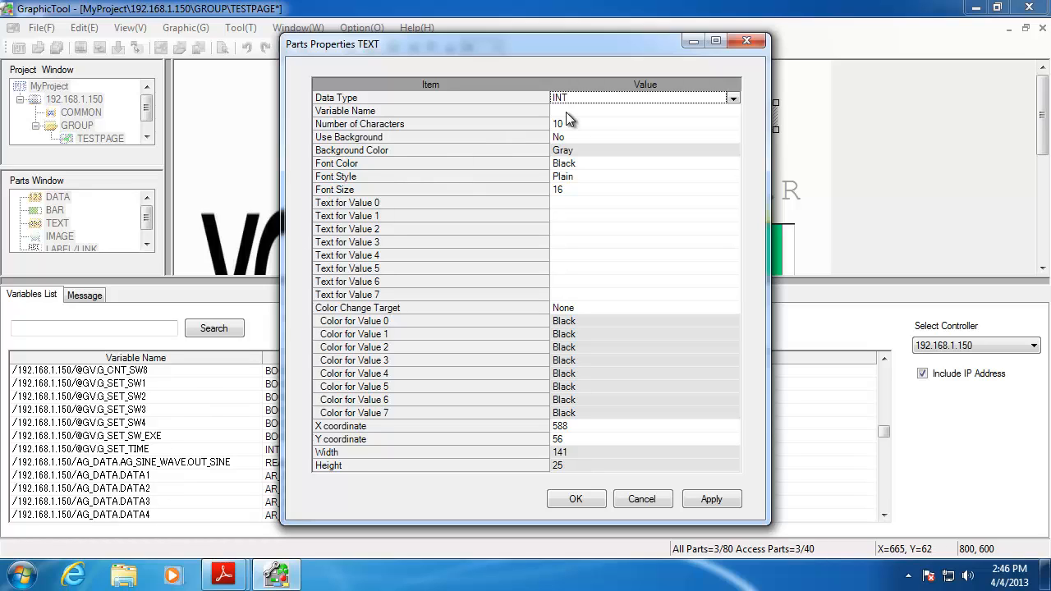
left_click_drag(117, 427, 145, 461)
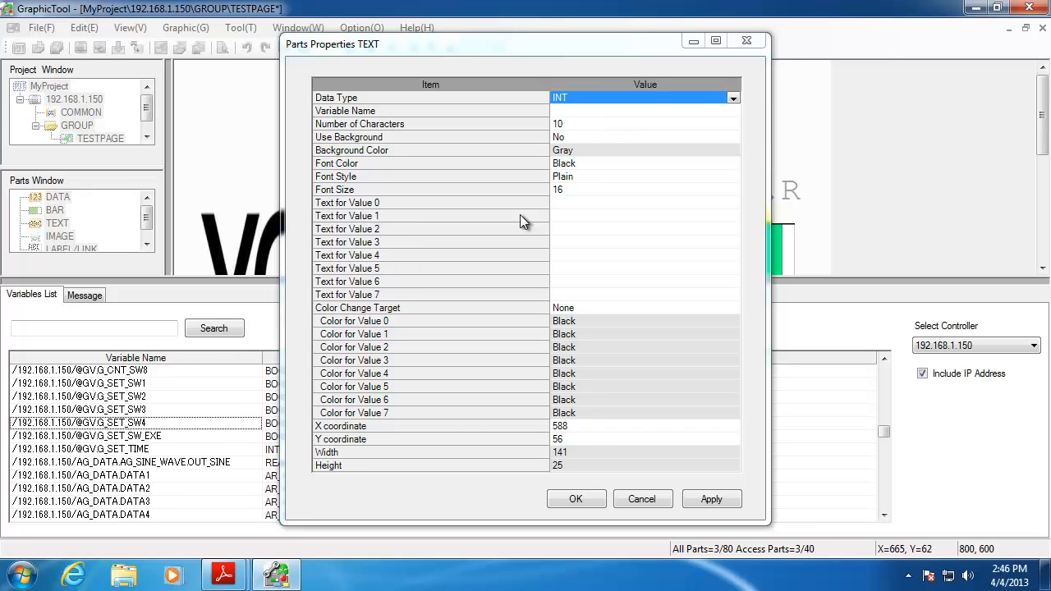
Review the Text for Value 0–2 cells, cancel the dialog, and select the CCCCCCCCCC text
left_click(581, 204)
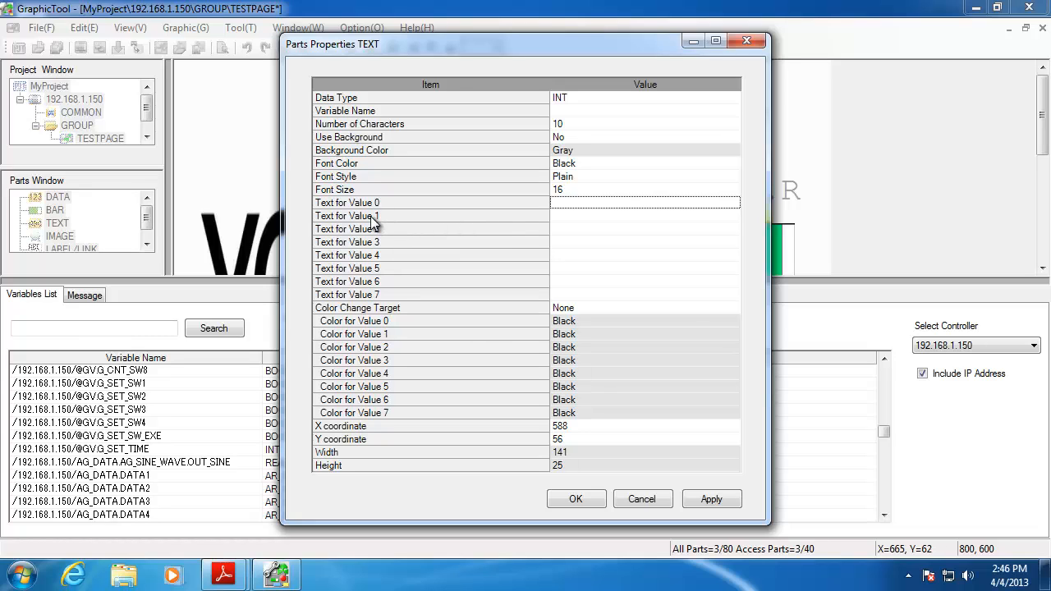
left_click(508, 216)
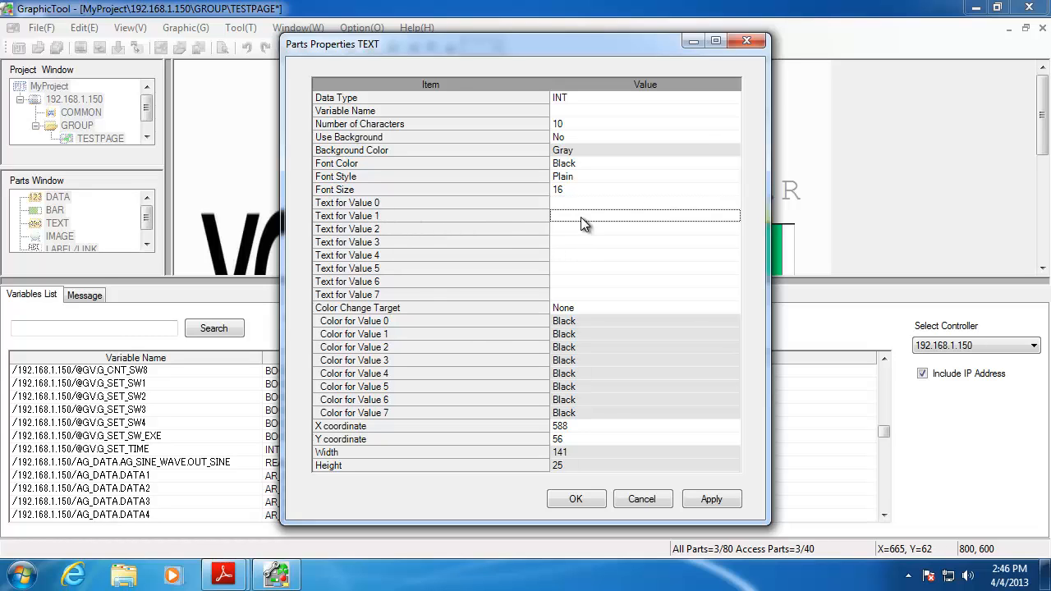
left_click(389, 229)
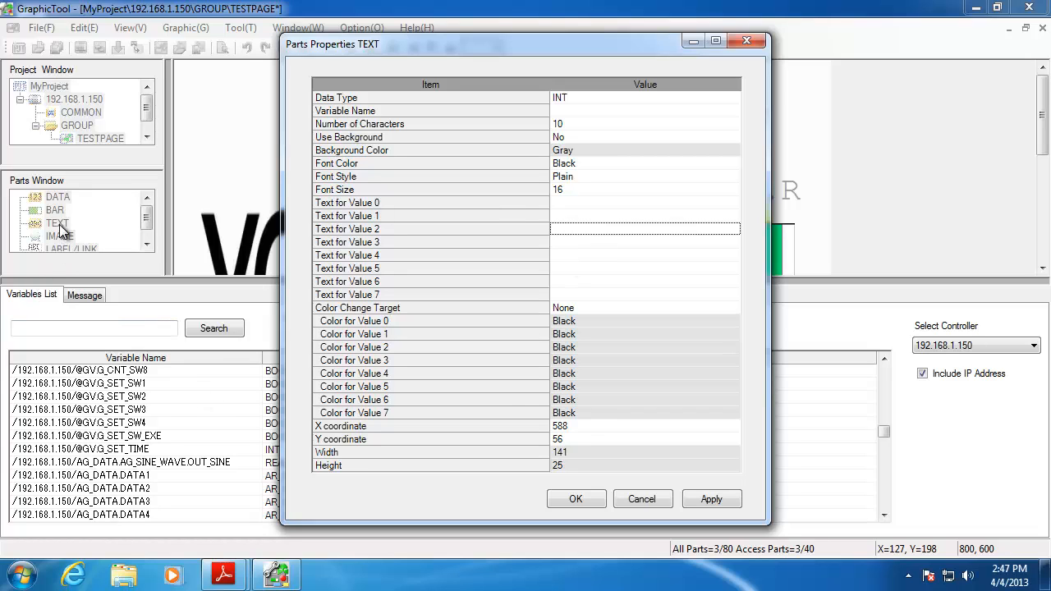
left_click(645, 498)
left_click(700, 116)
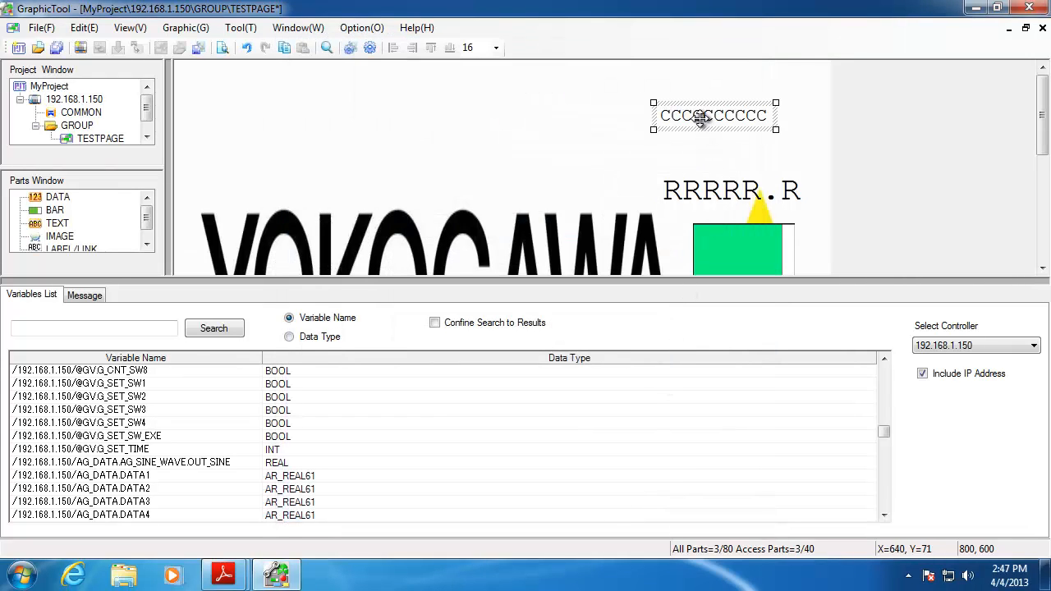
Replace the CCCCCCCCCC text with an IMAGE part, enlarged to 235 by 151, at the page's top-left
key("Delete")
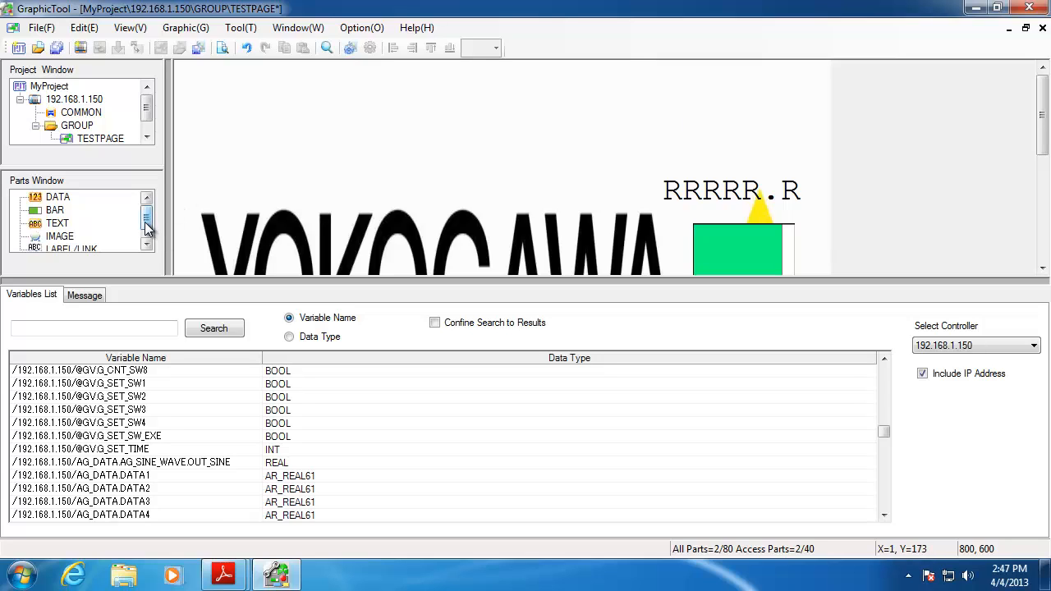
scroll(148, 230, "down", 1)
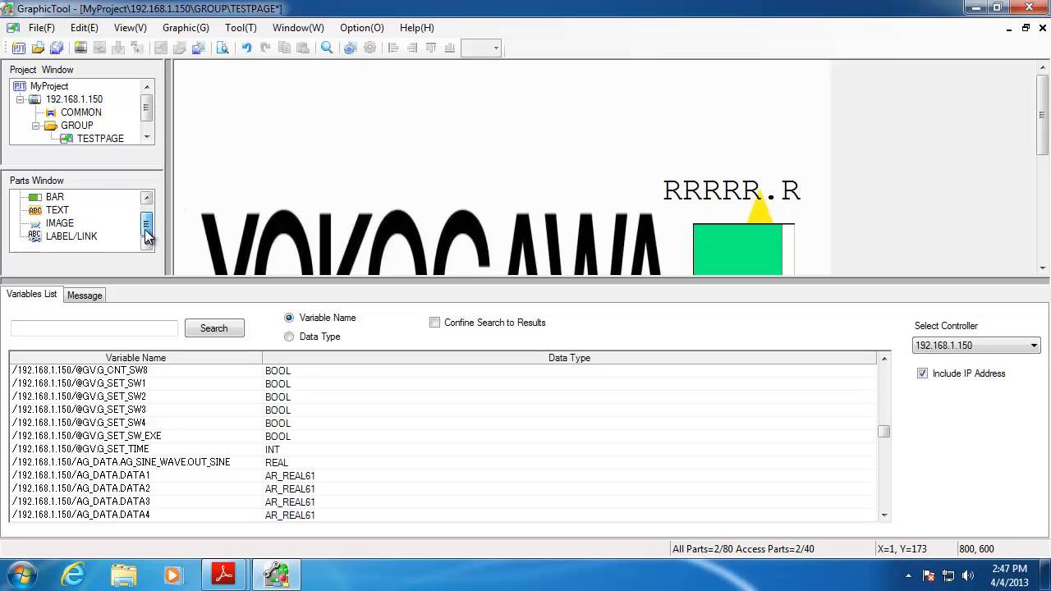
left_click(58, 223)
left_click(355, 137)
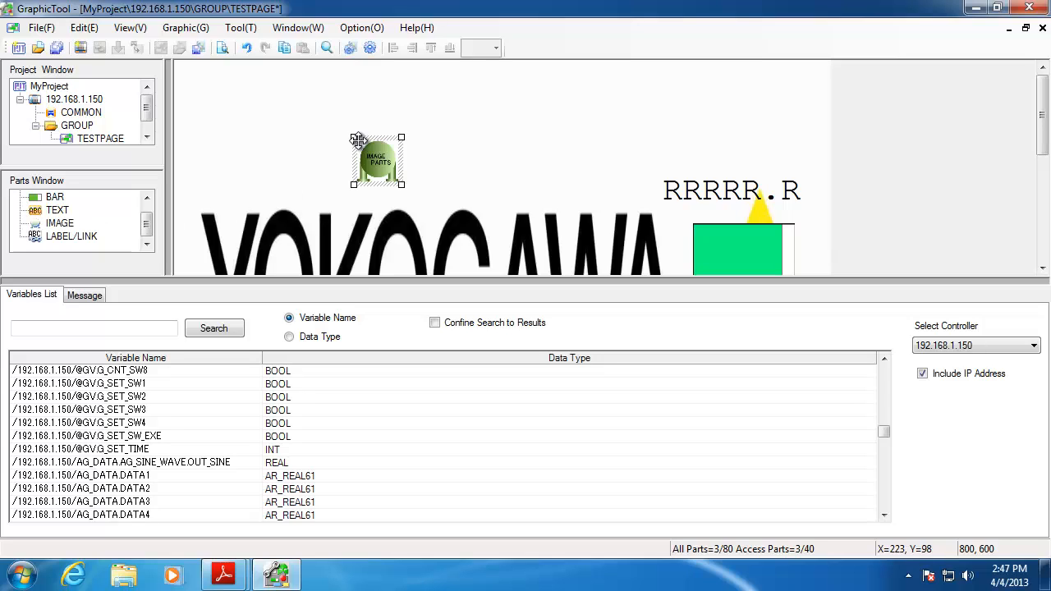
left_click_drag(401, 185, 553, 267)
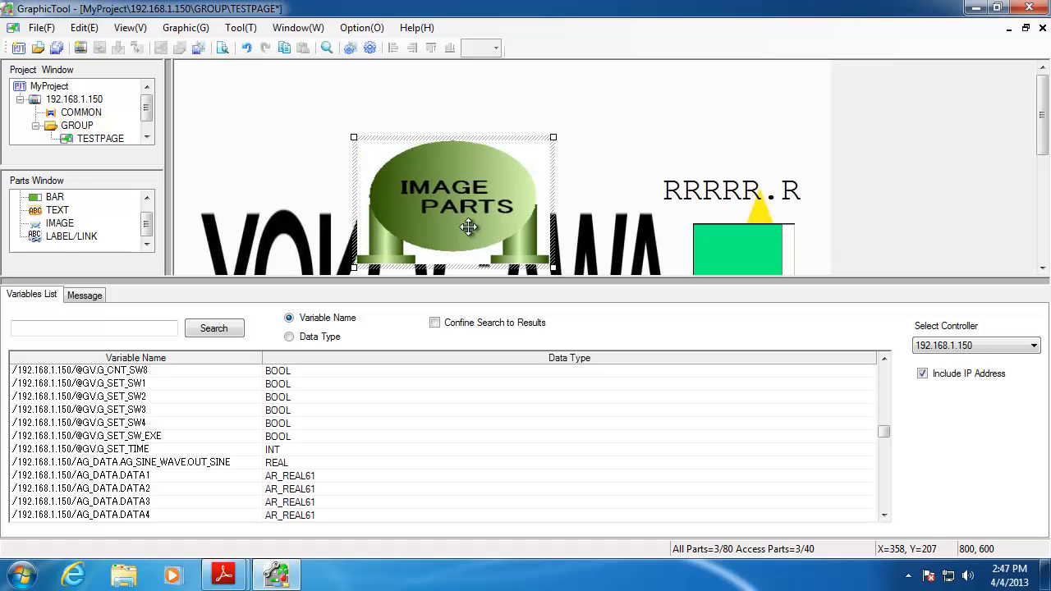
left_click_drag(377, 154, 316, 167)
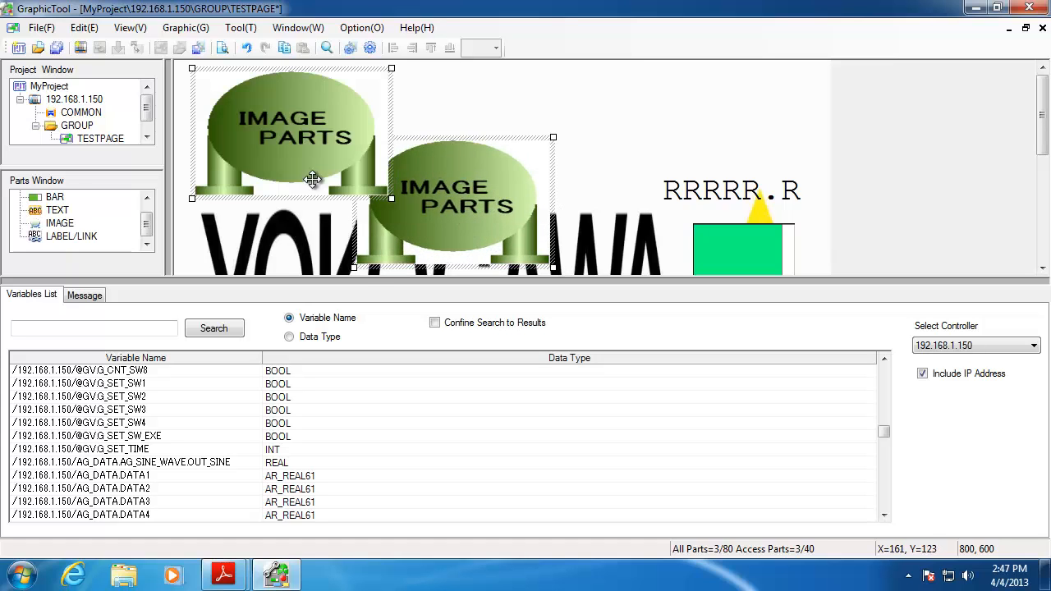
double_click(311, 150)
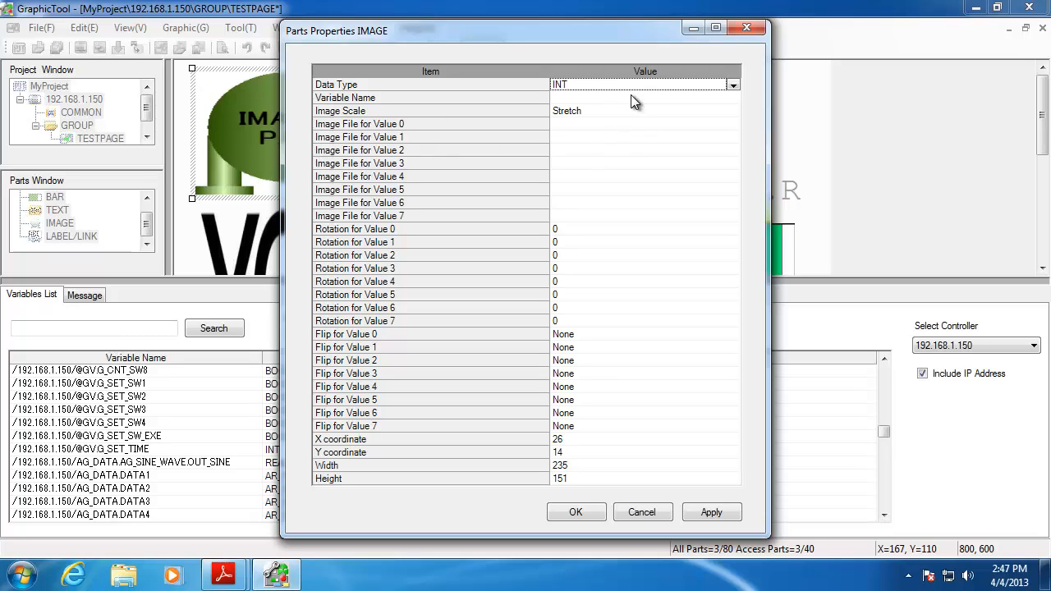
Bind the image part to variable #0 with INT data type, leaving the value 0 image empty
left_click(733, 89)
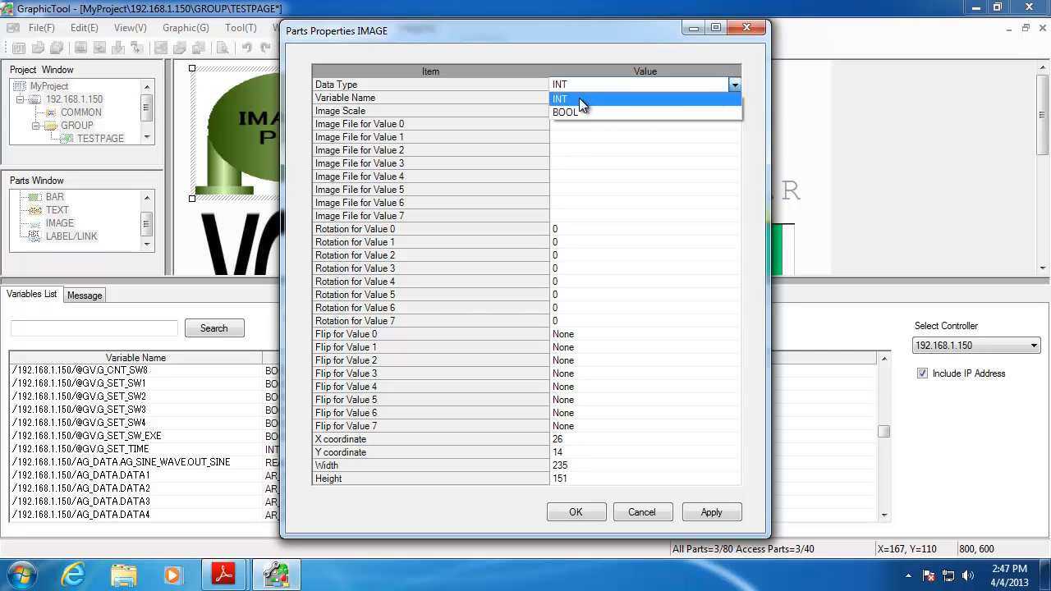
left_click(578, 97)
left_click(574, 98)
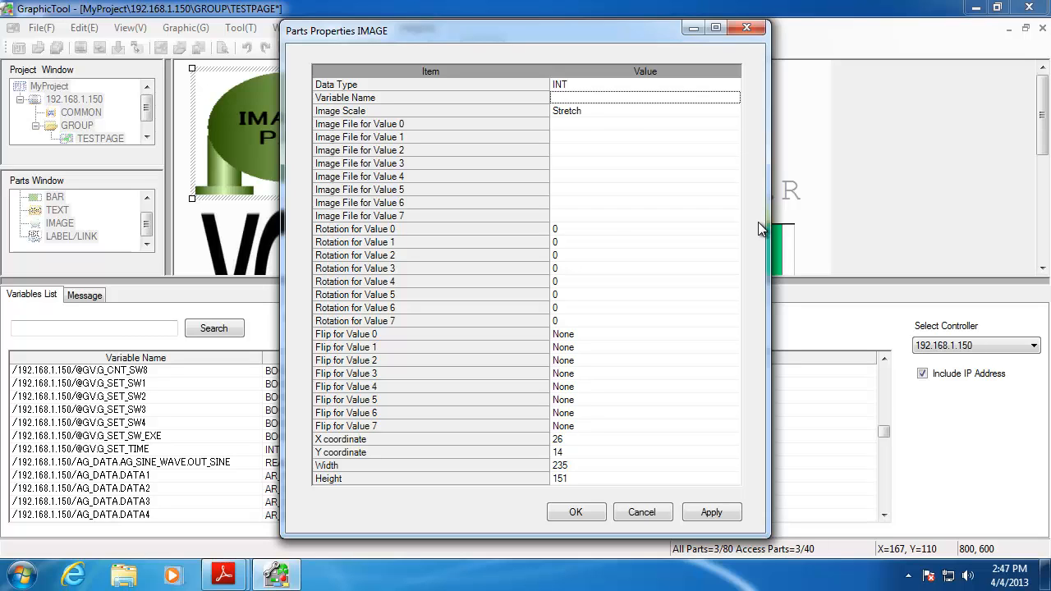
type("#")
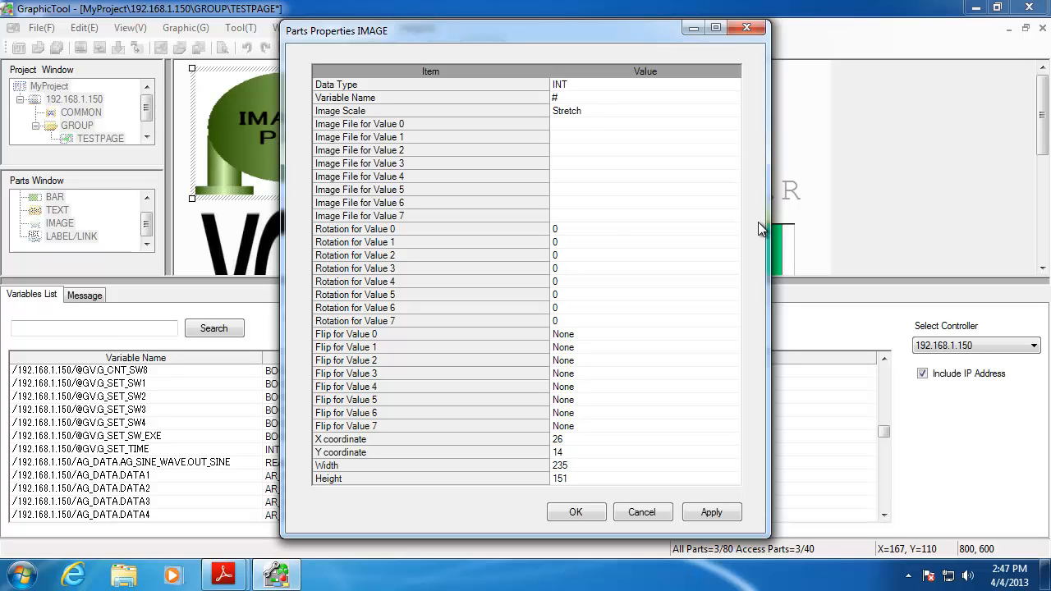
type("0")
left_click(406, 125)
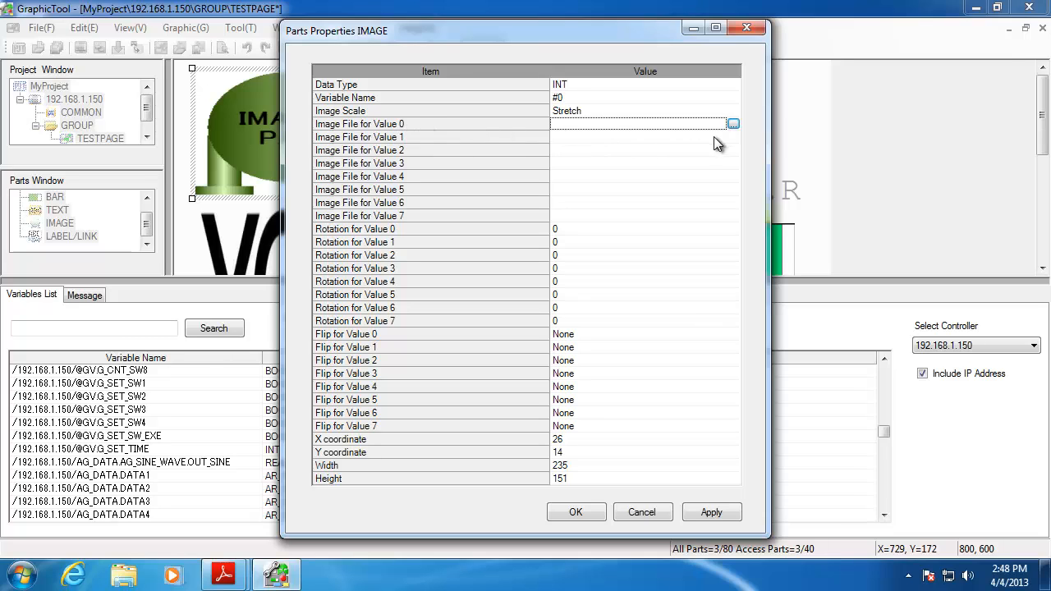
left_click(732, 124)
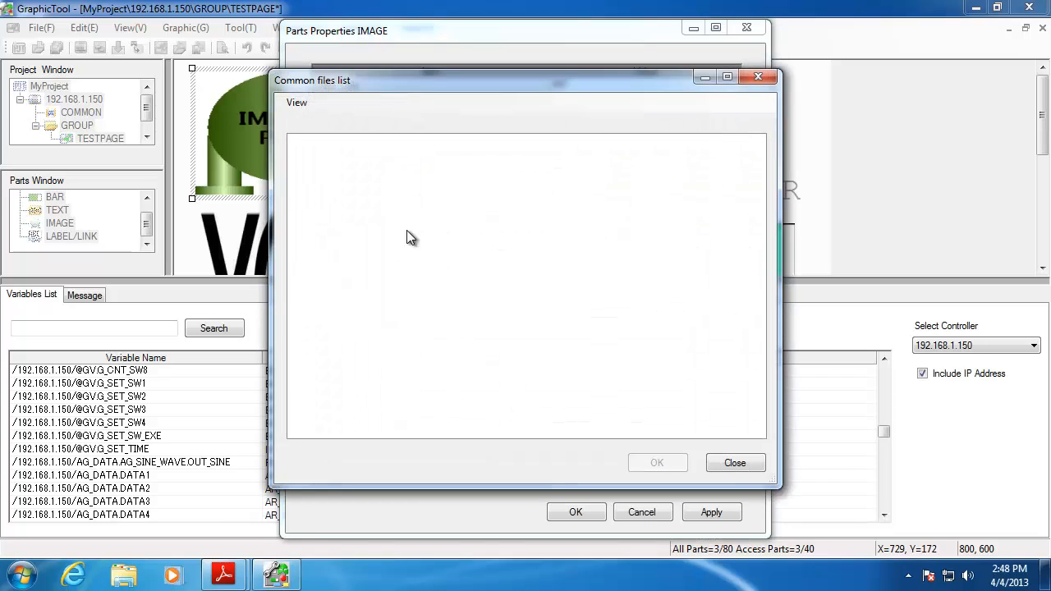
left_click(741, 463)
left_click(715, 512)
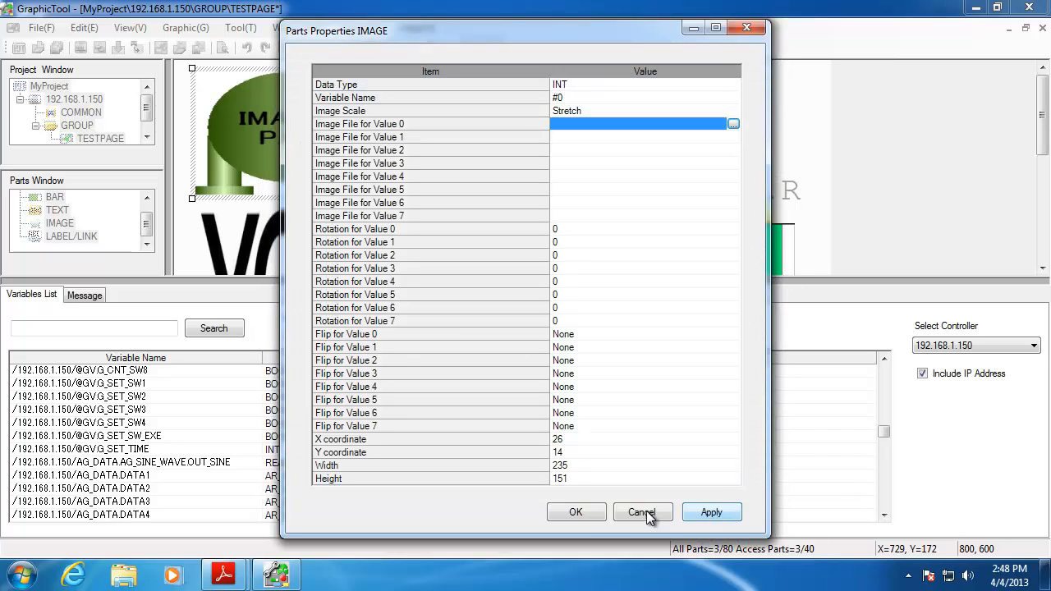
left_click(575, 512)
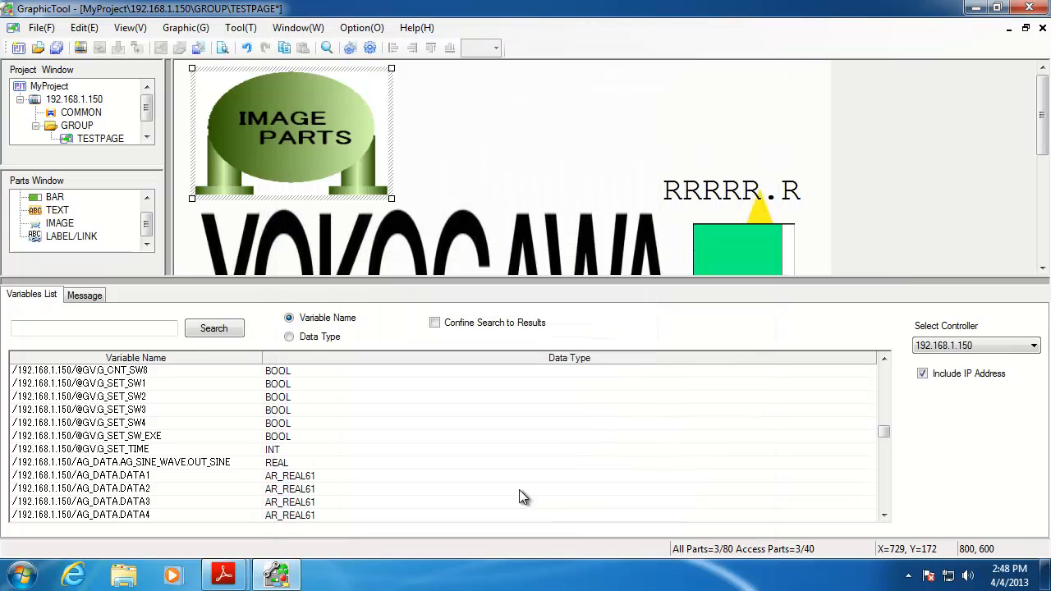
Import FCN.jpg from Shared Folders > DropBox into the COMMON files
right_click(86, 117)
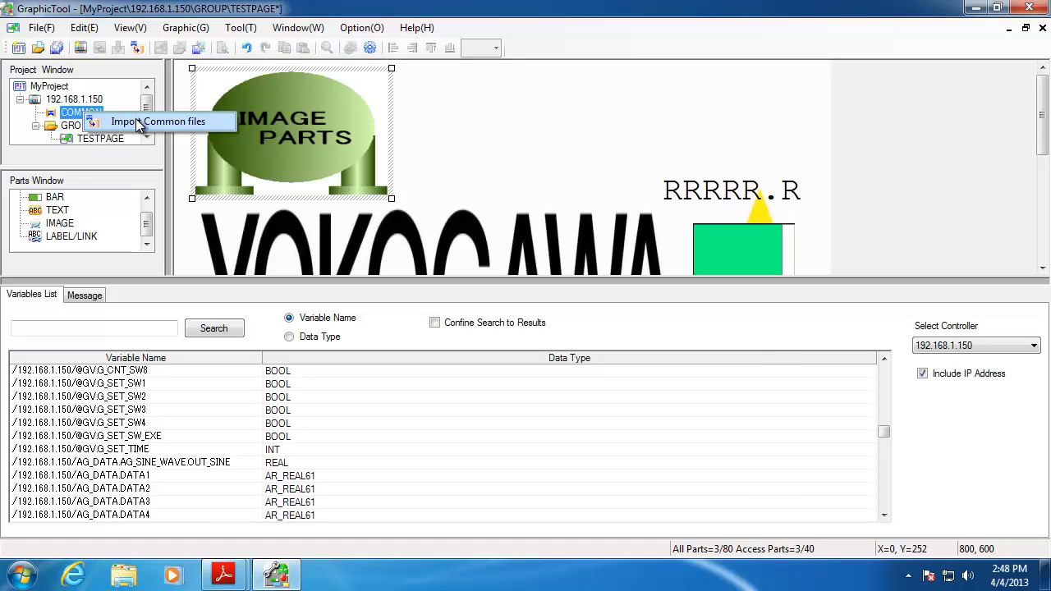
left_click(135, 122)
left_click(677, 463)
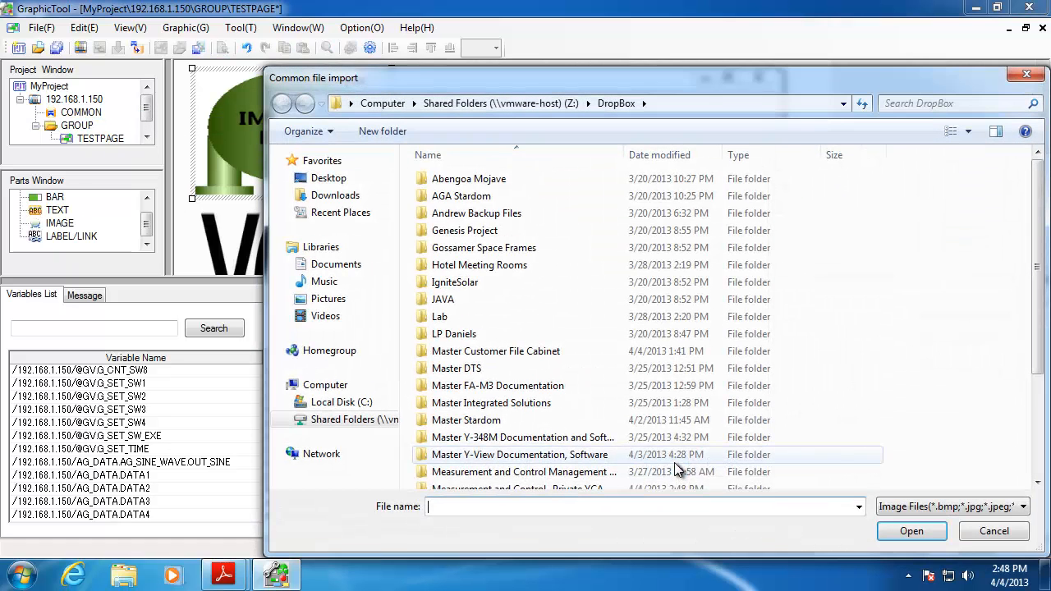
left_click(360, 420)
double_click(518, 180)
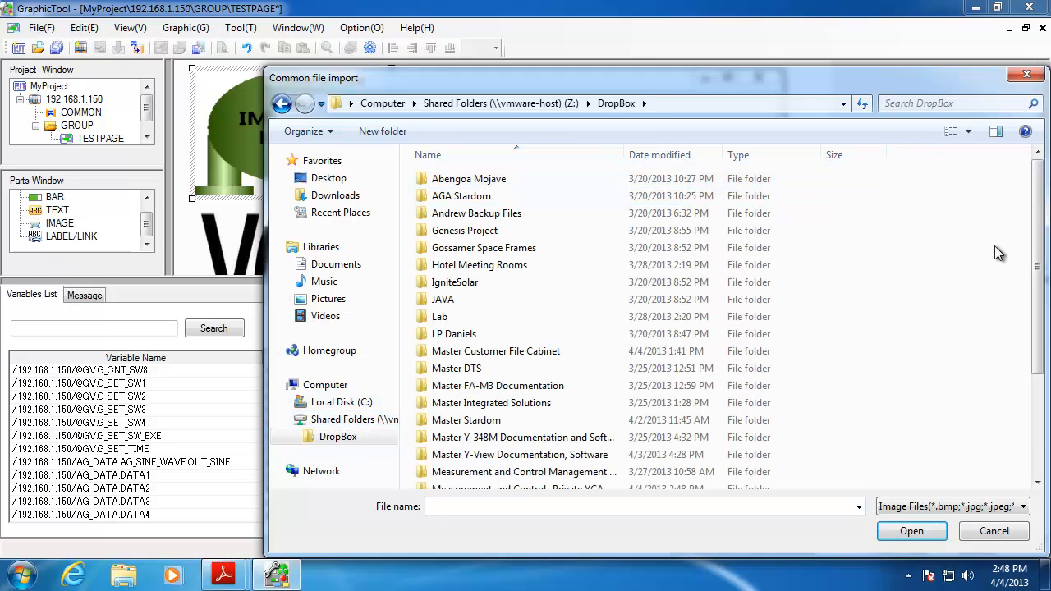
left_click_drag(1036, 289, 1044, 404)
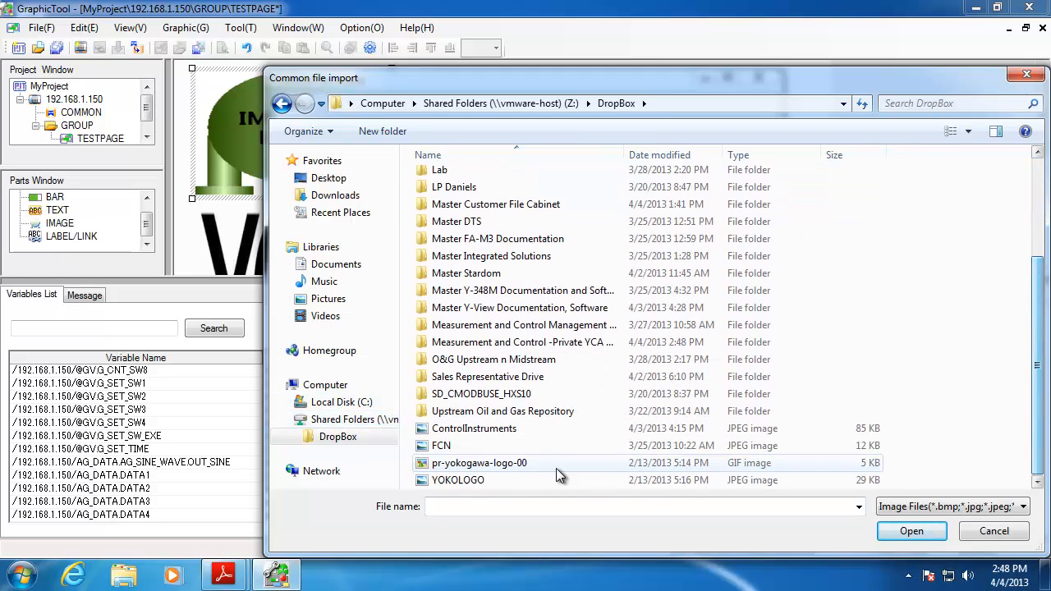
double_click(448, 450)
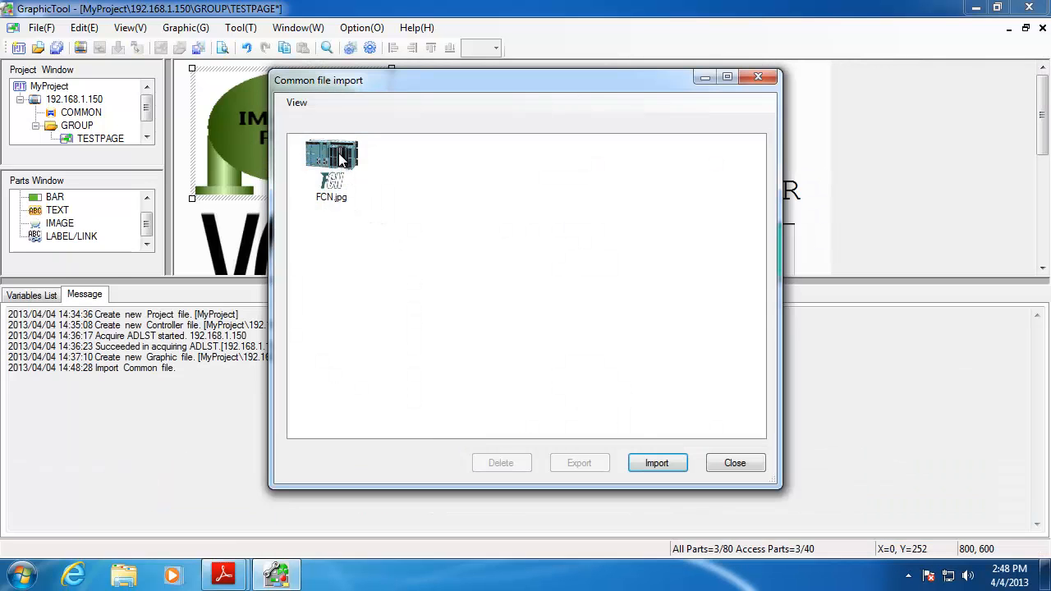
left_click(663, 465)
left_click_drag(1038, 362, 1044, 460)
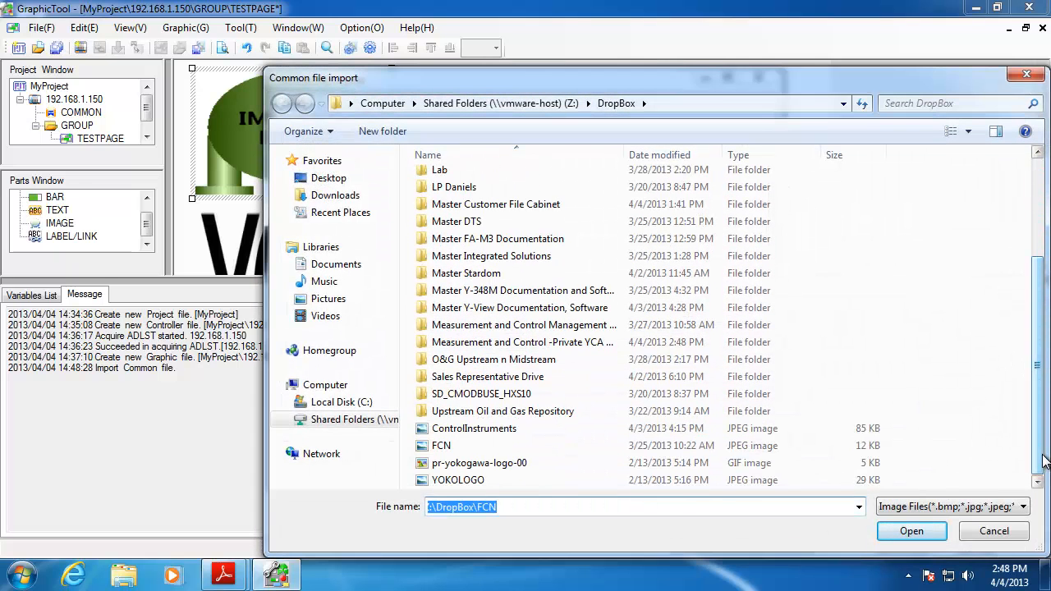
left_click(996, 531)
left_click(735, 463)
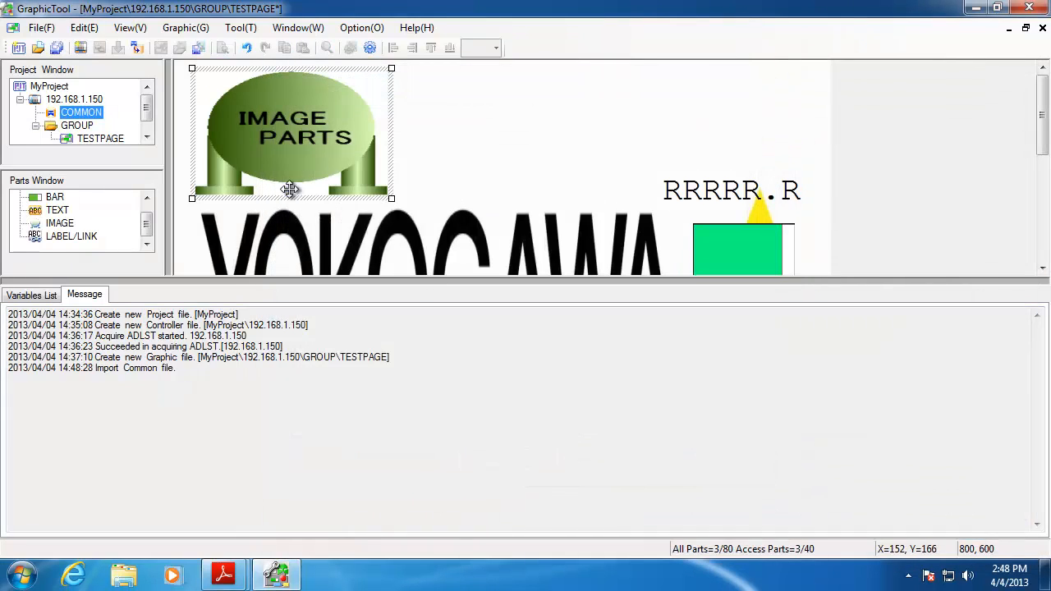
Set FCN.jpg from the common files as the image part's value 0 image
double_click(296, 144)
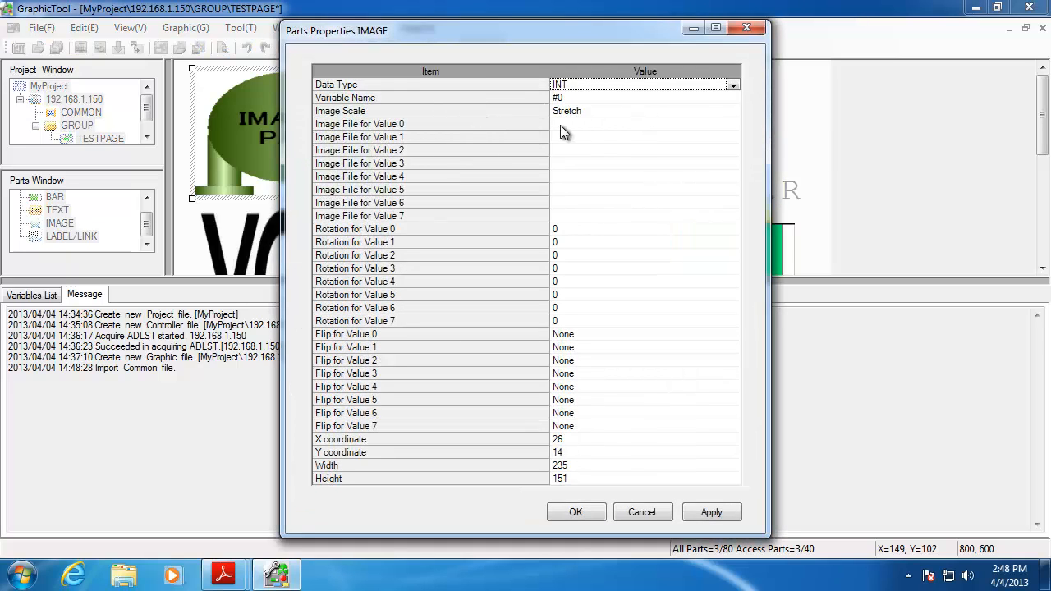
left_click(609, 128)
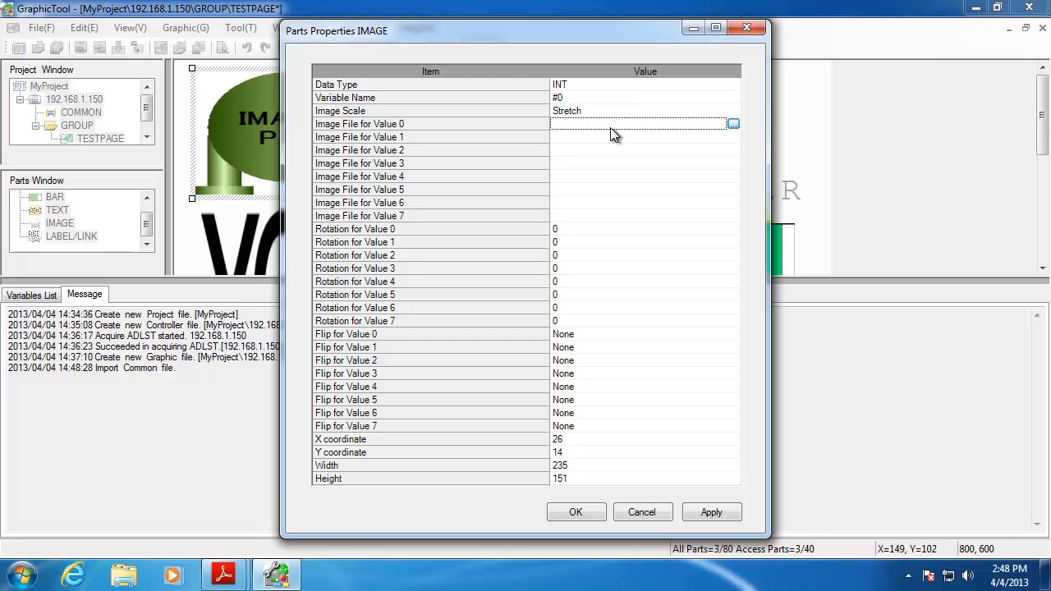
left_click(737, 125)
left_click(331, 164)
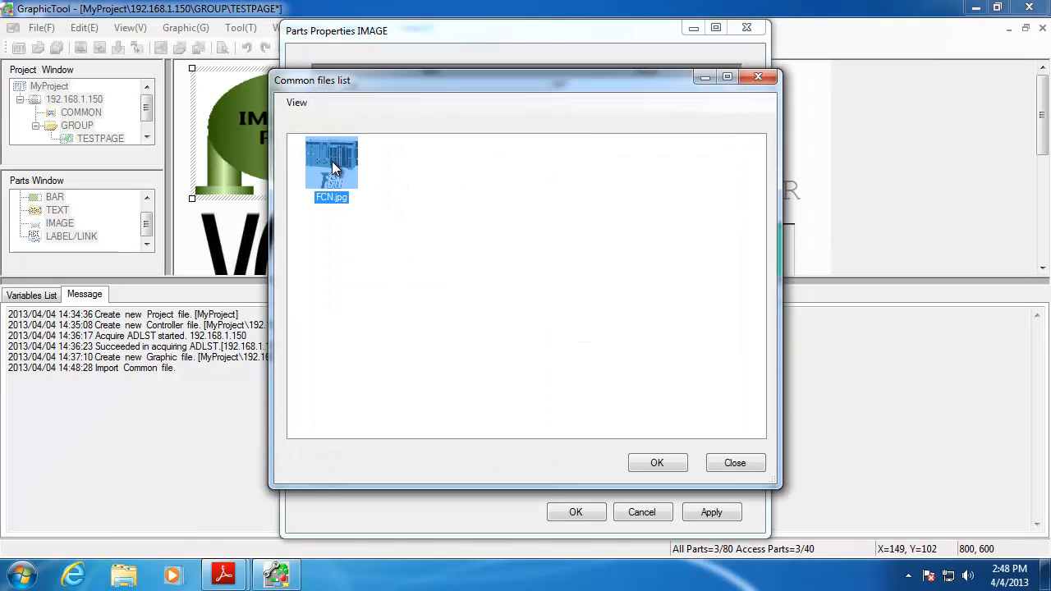
left_click(656, 464)
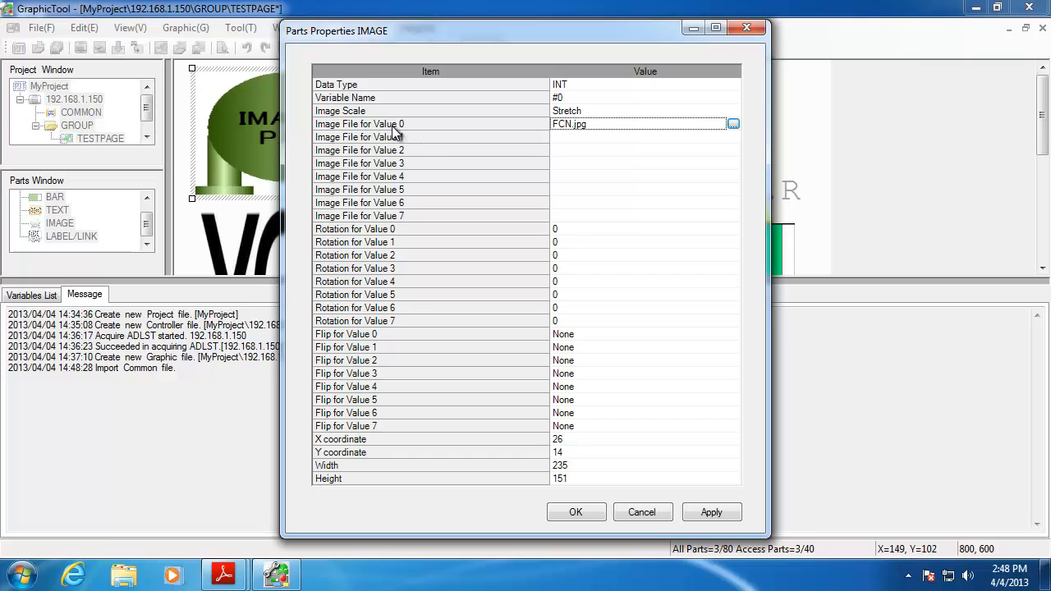
left_click(722, 515)
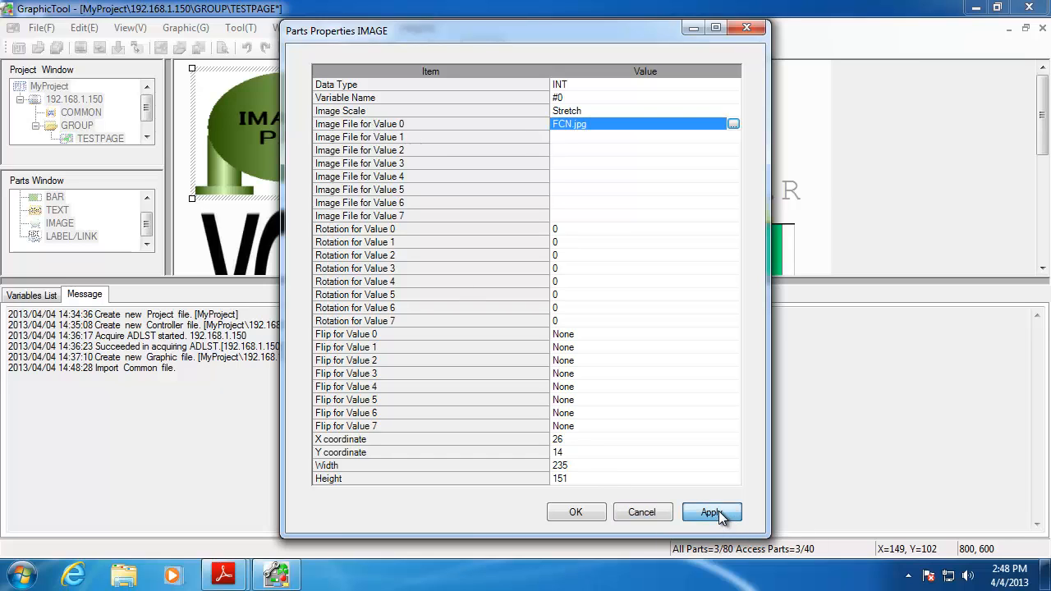
left_click(582, 511)
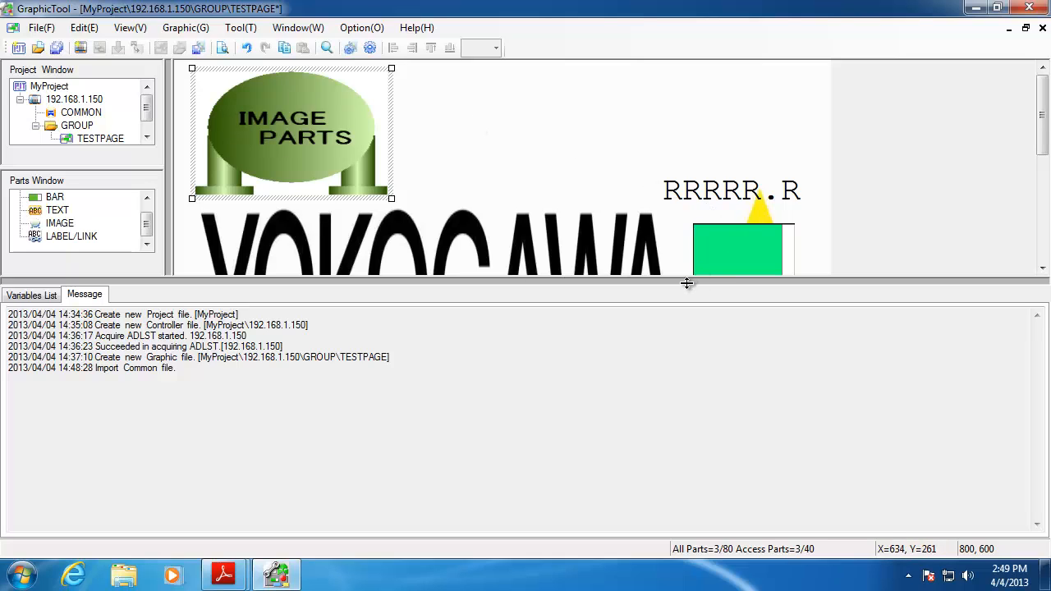
Enlarge the canvas pane and apply FCN.jpg with Stretch as the image part's value 0 image
left_click_drag(685, 281, 696, 389)
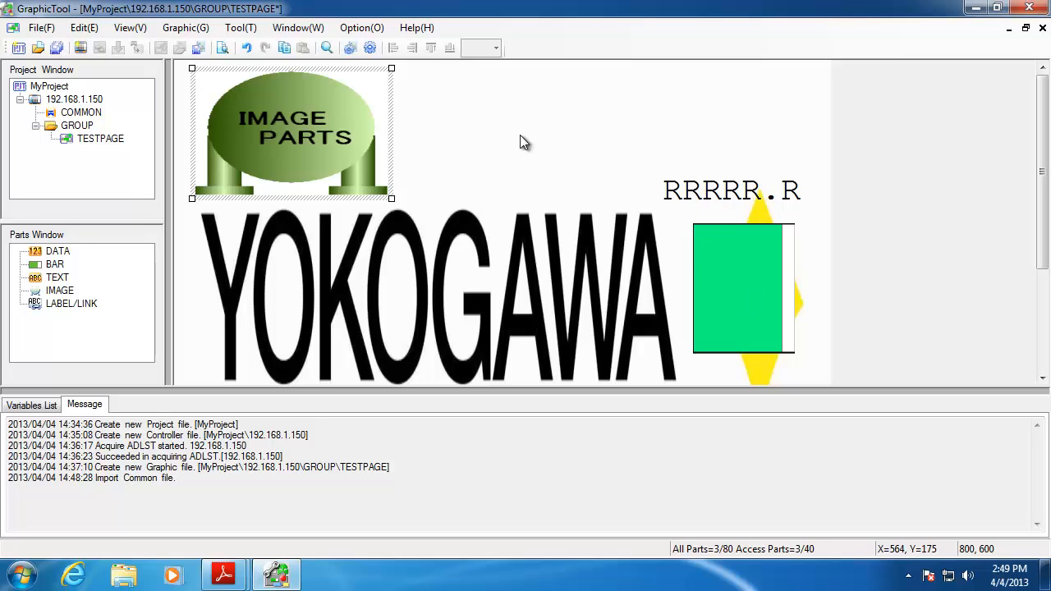
double_click(320, 116)
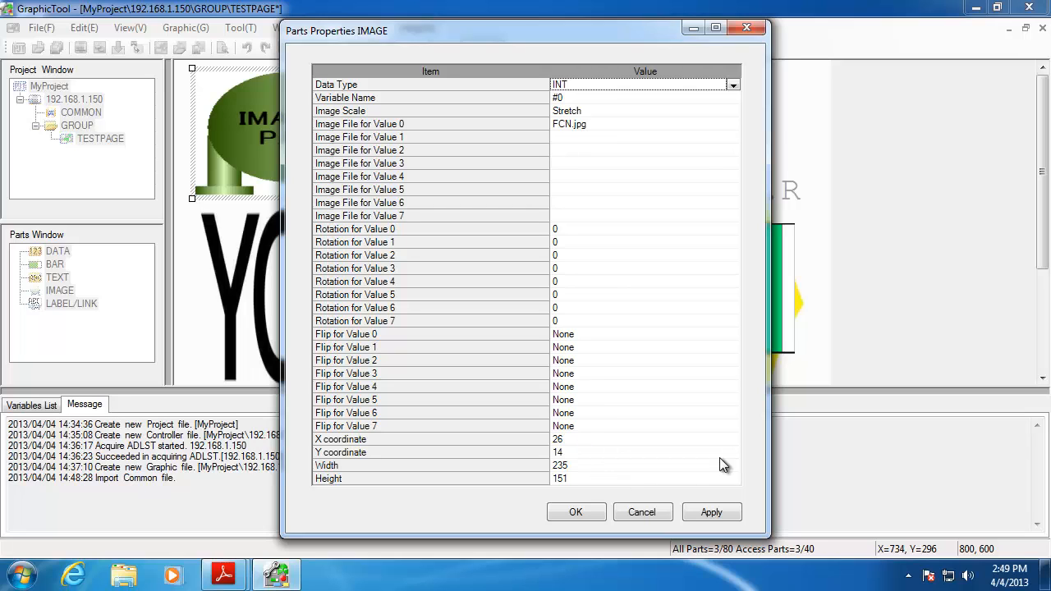
left_click(711, 511)
left_click(576, 512)
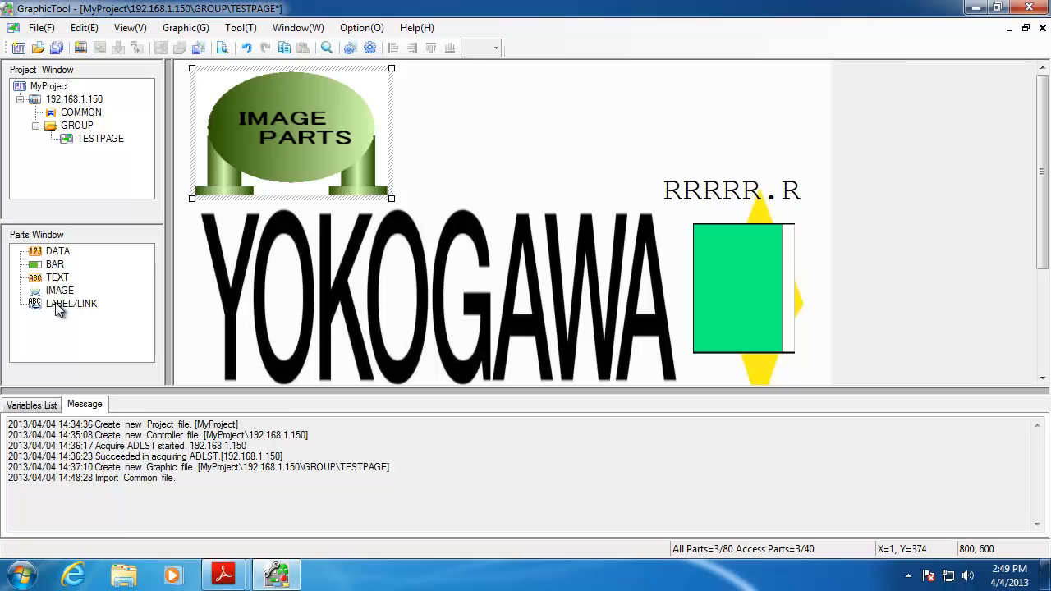
Add a LABEL/LINK part above the readout at top right, leaving Use Link set to No
left_click_drag(58, 307, 683, 124)
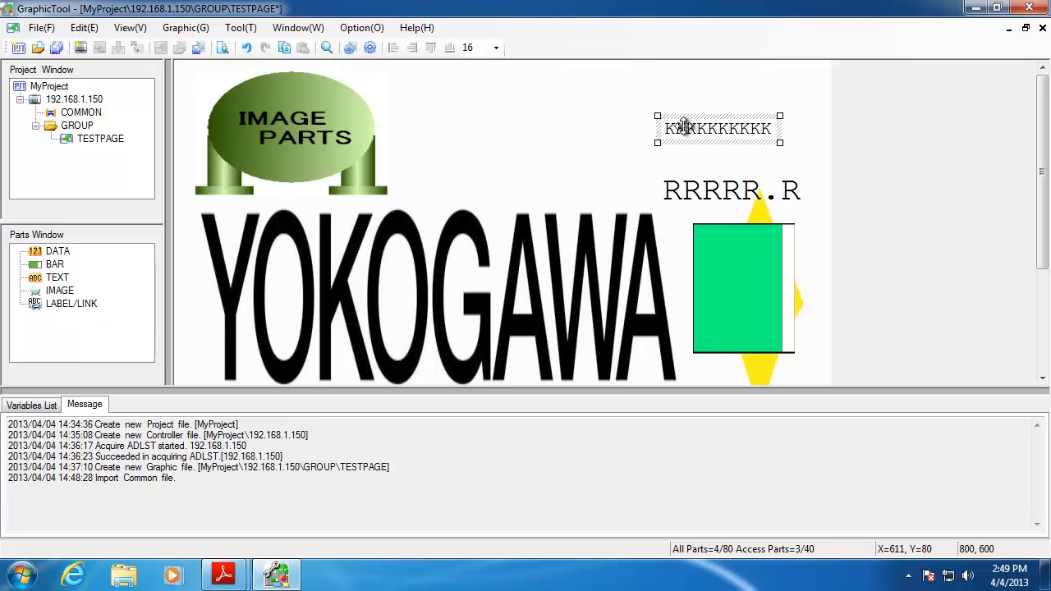
double_click(683, 127)
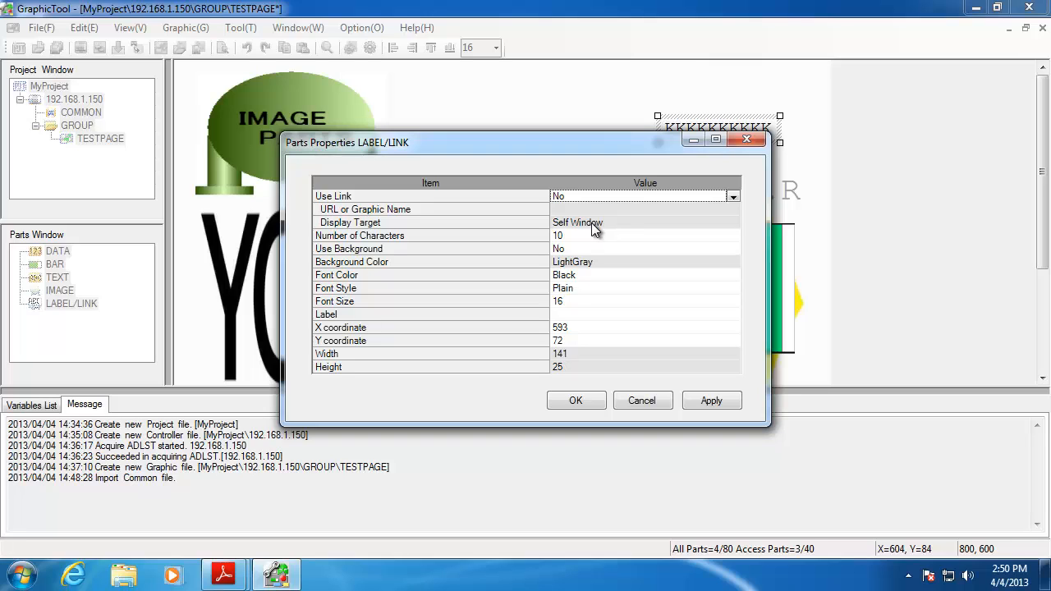
left_click(733, 197)
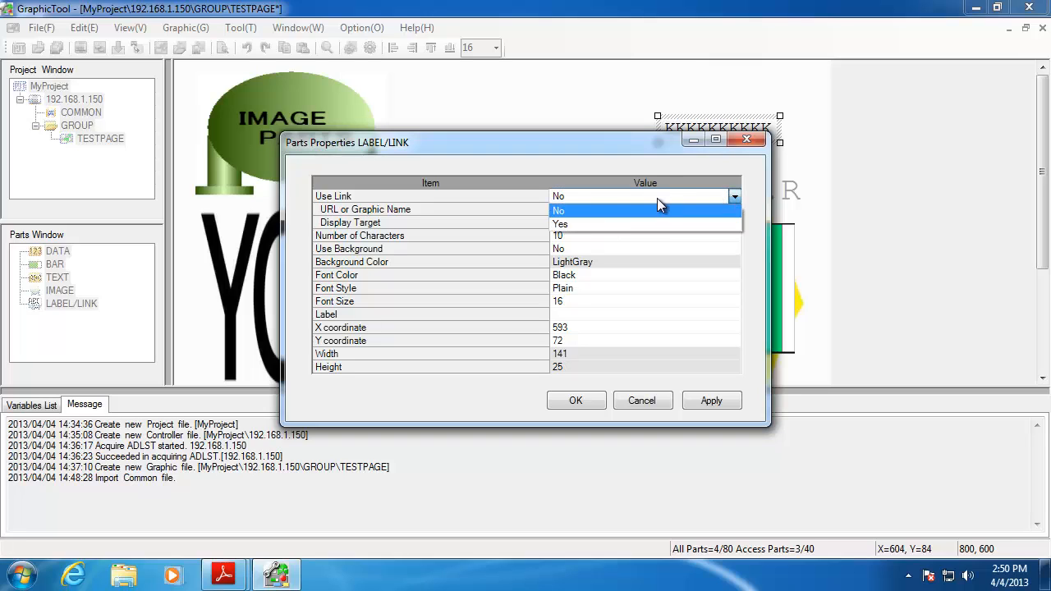
left_click(610, 223)
left_click(603, 223)
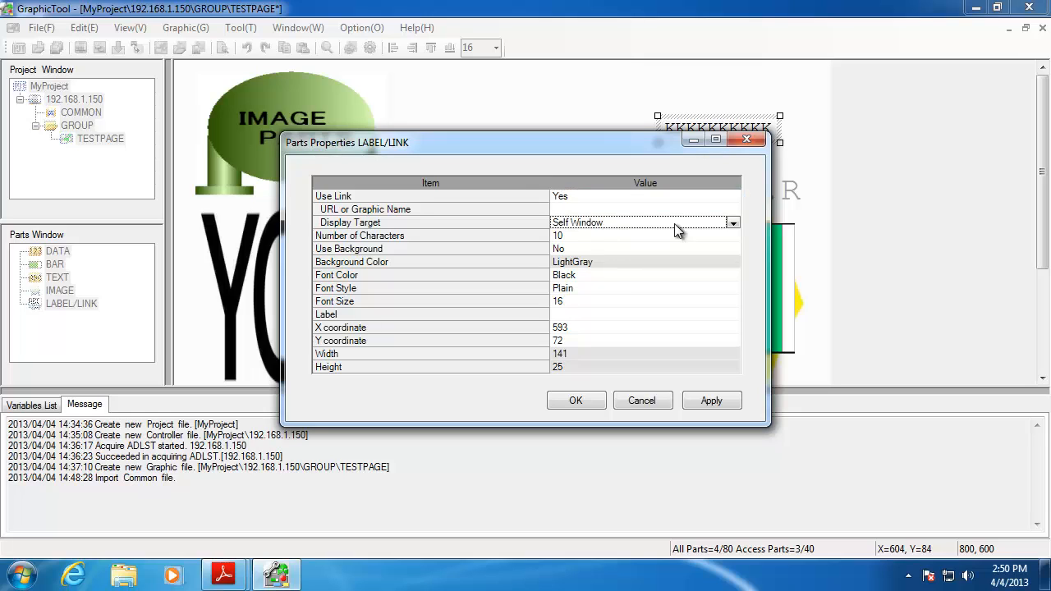
left_click(731, 223)
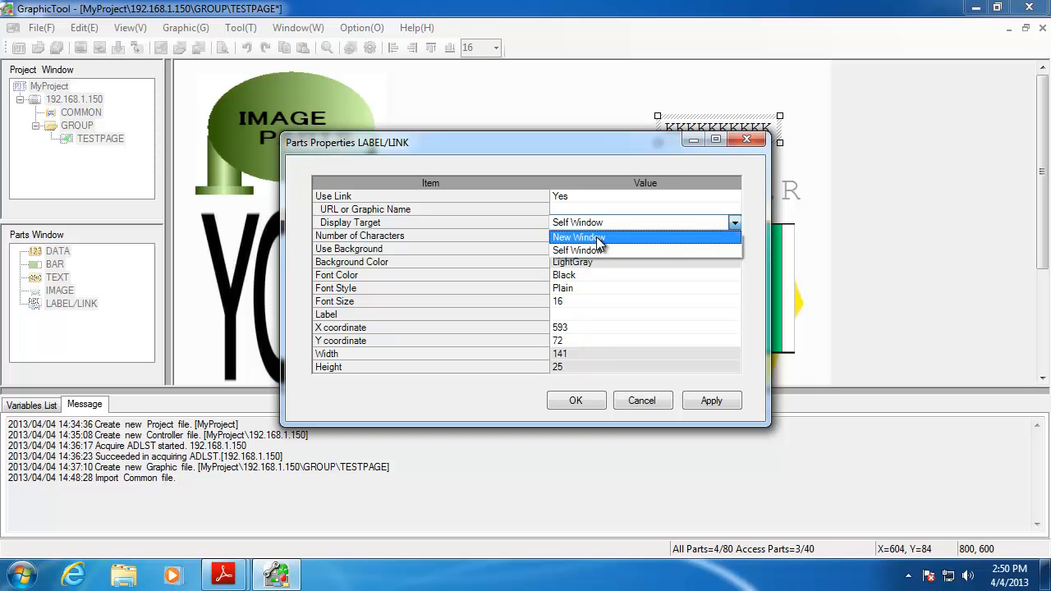
left_click(609, 195)
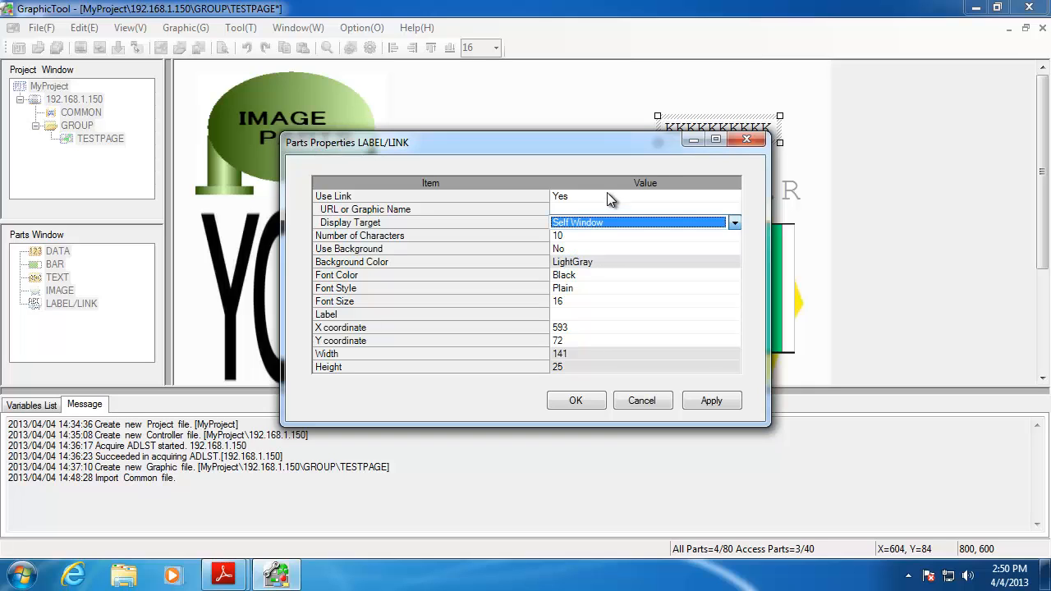
left_click(675, 200)
left_click(731, 196)
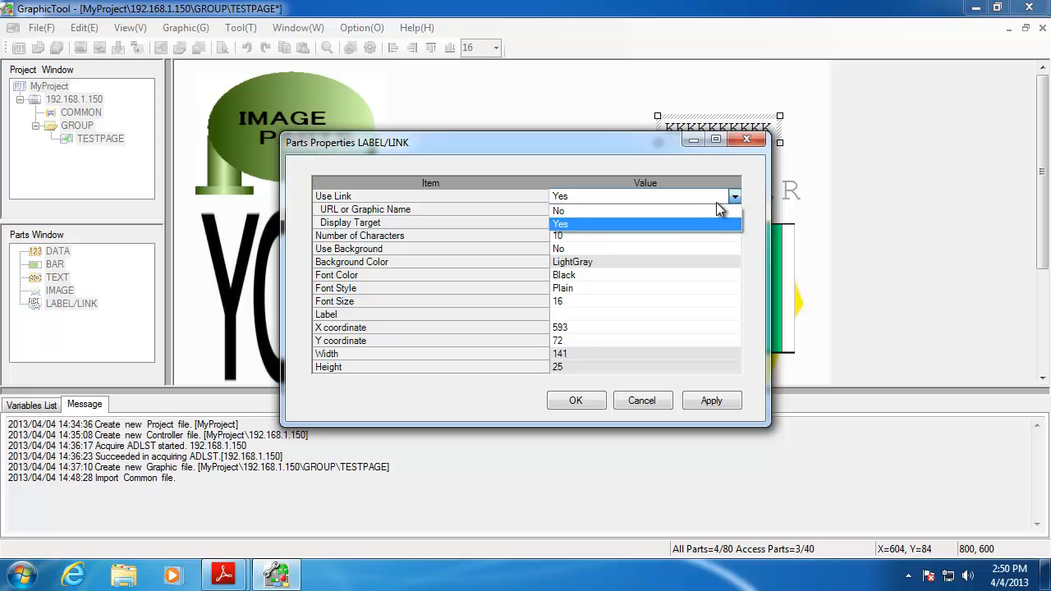
left_click(681, 212)
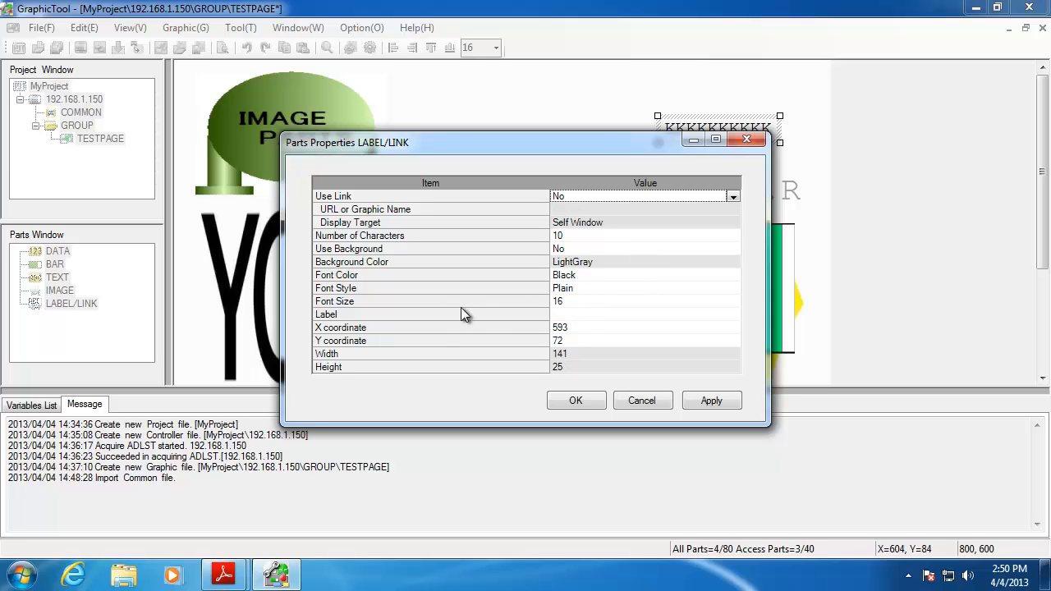
Enter TestLabel123 as the label's text and apply it
left_click(563, 316)
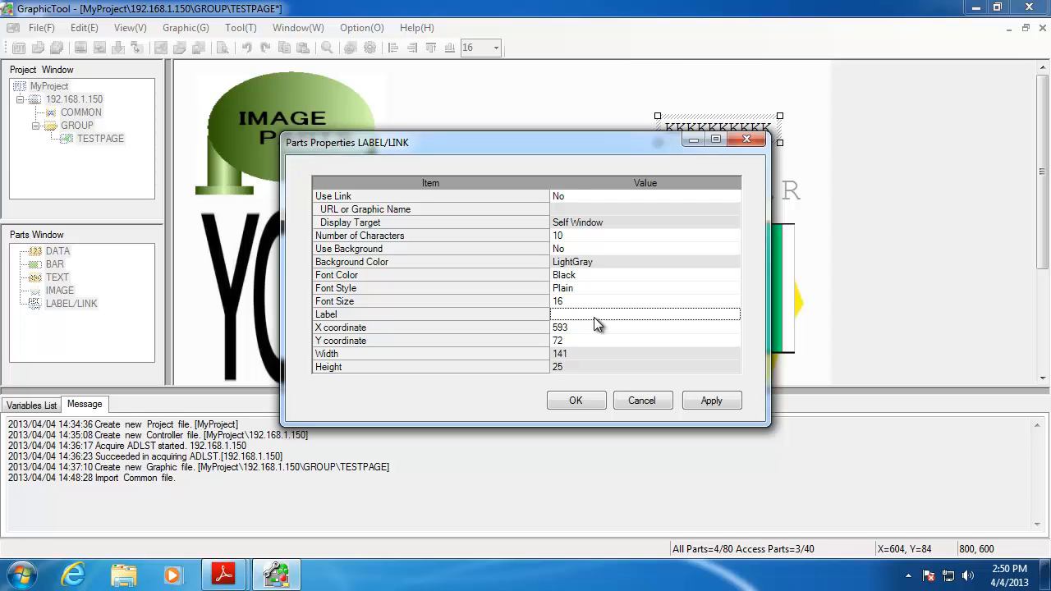
type("TestLabel")
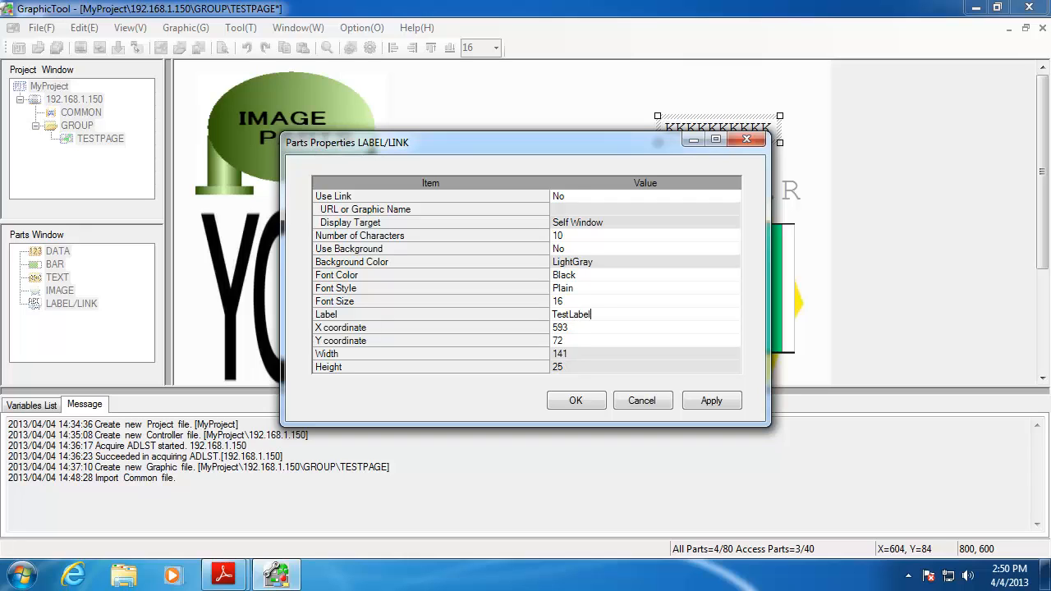
type("123")
left_click(711, 402)
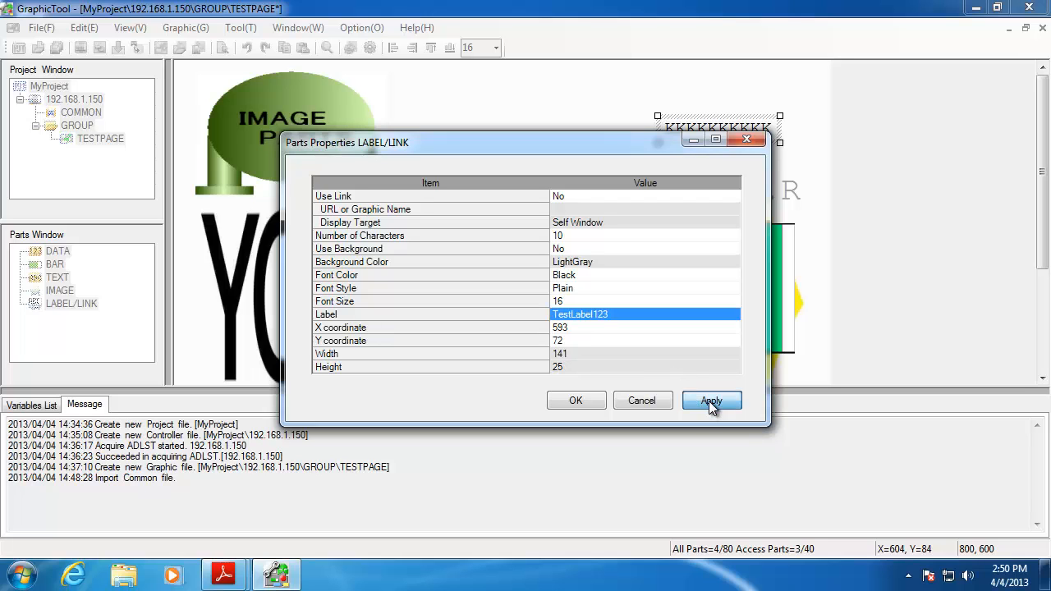
left_click(584, 400)
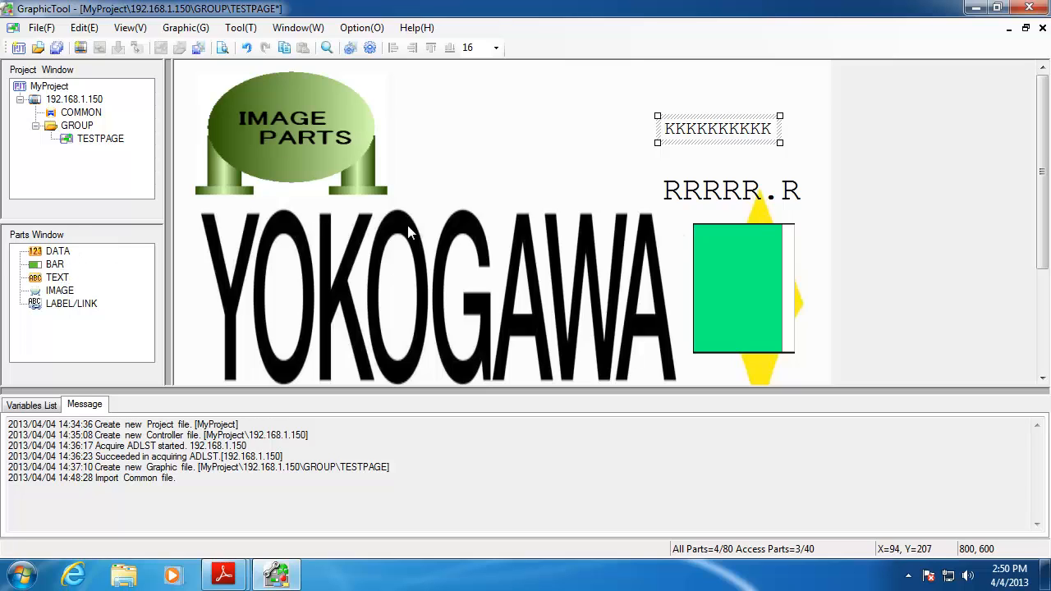
Save TESTPAGE and launch it in the Stardom Web Graphics Preview via File > Preview
left_click(187, 35)
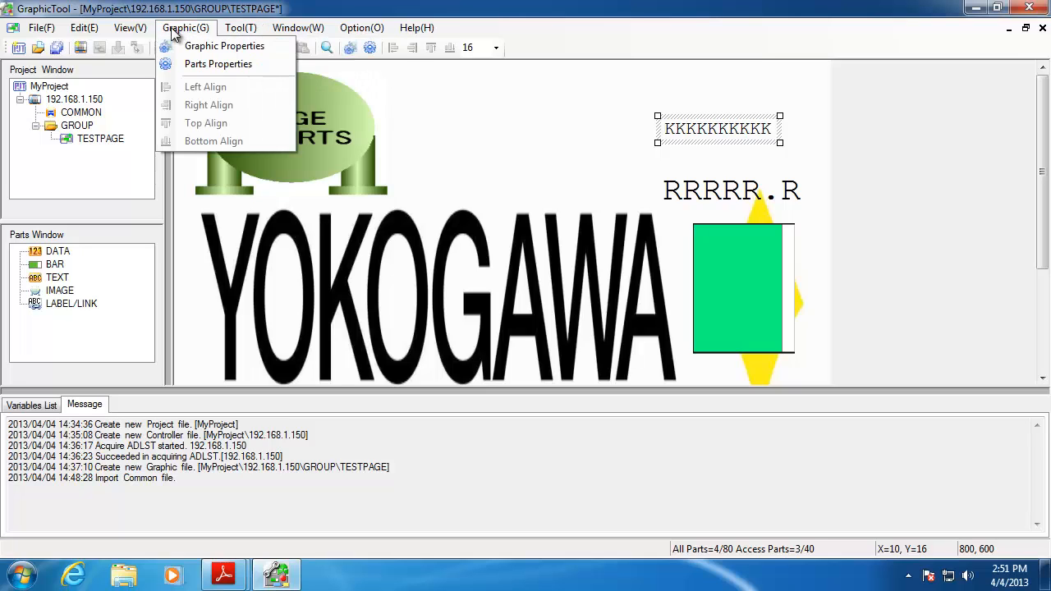
left_click(53, 34)
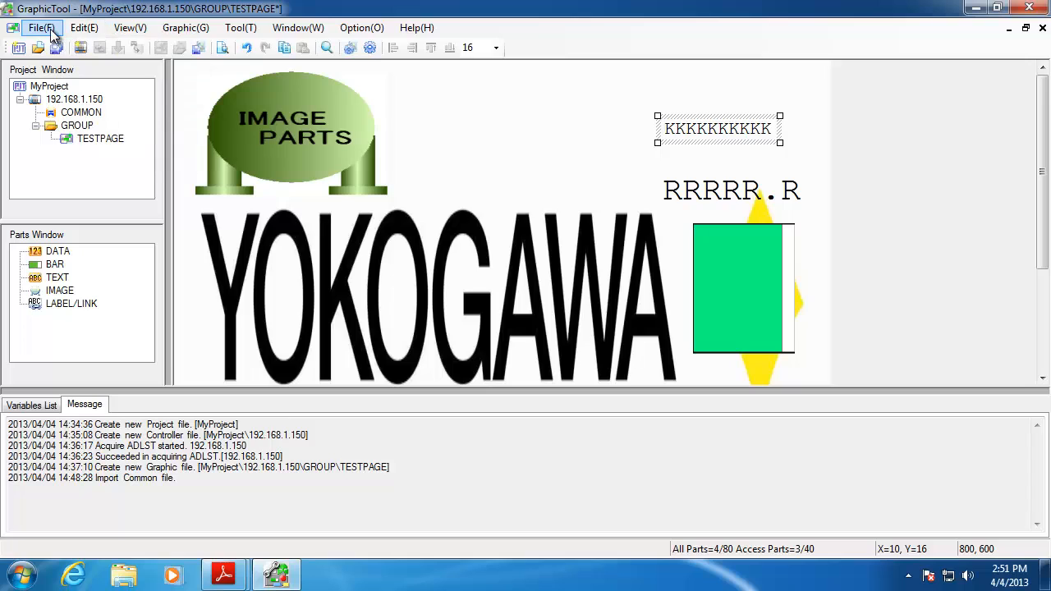
left_click(51, 34)
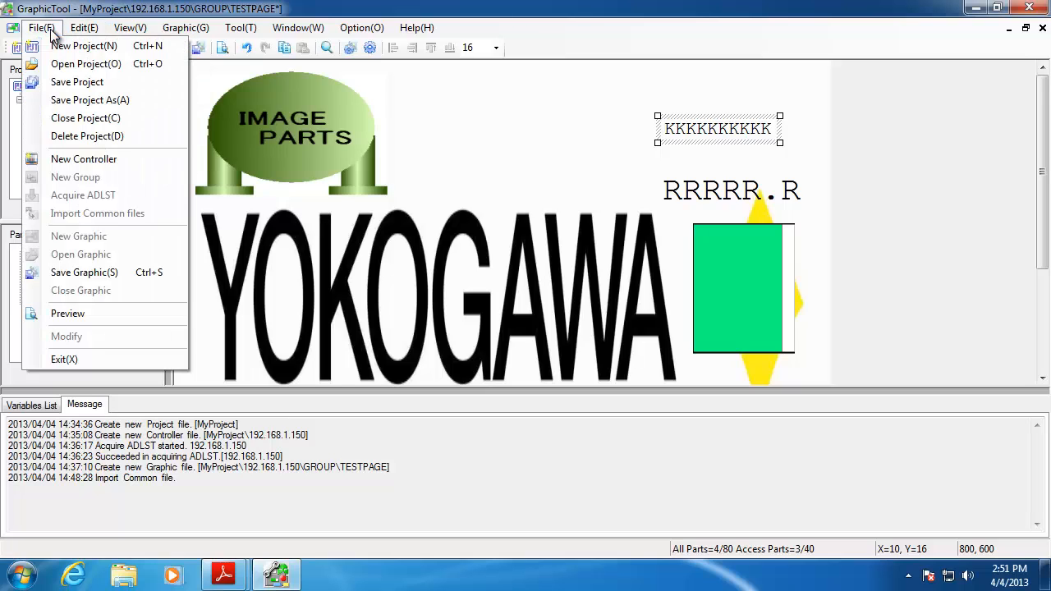
left_click(82, 316)
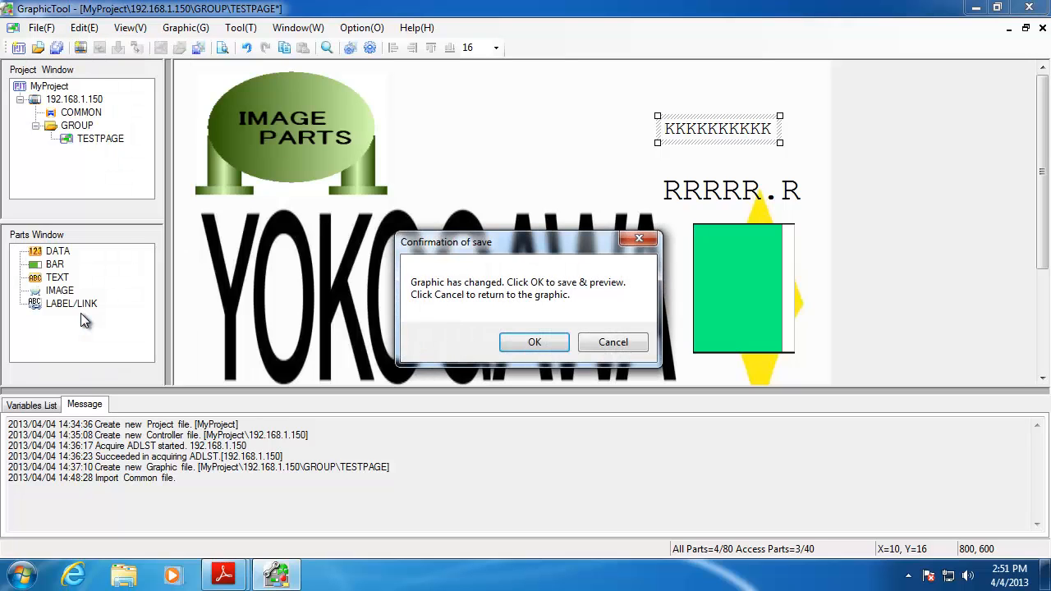
left_click(549, 347)
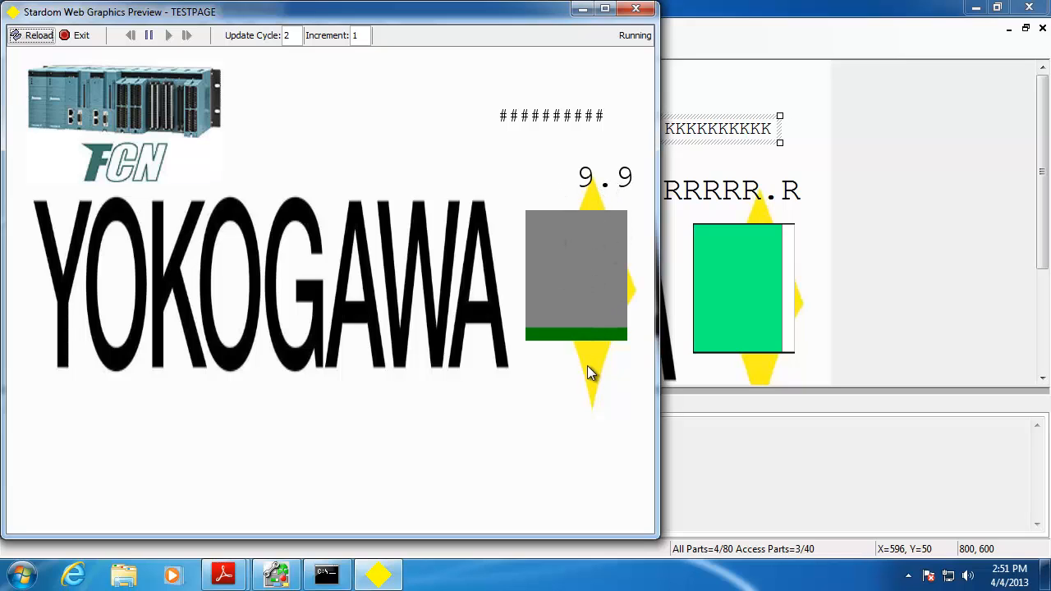
Close the Stardom Web Graphics Preview window once the readout has climbed
left_click(636, 8)
Change the TestLabel123 label's Number of Characters from 10 to 12
double_click(709, 128)
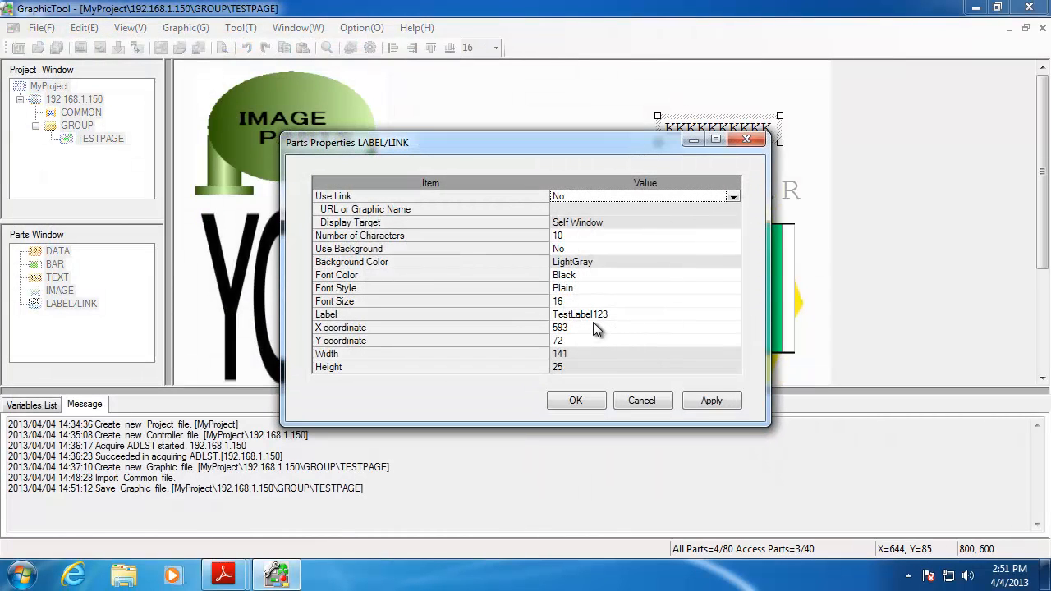
left_click(617, 317)
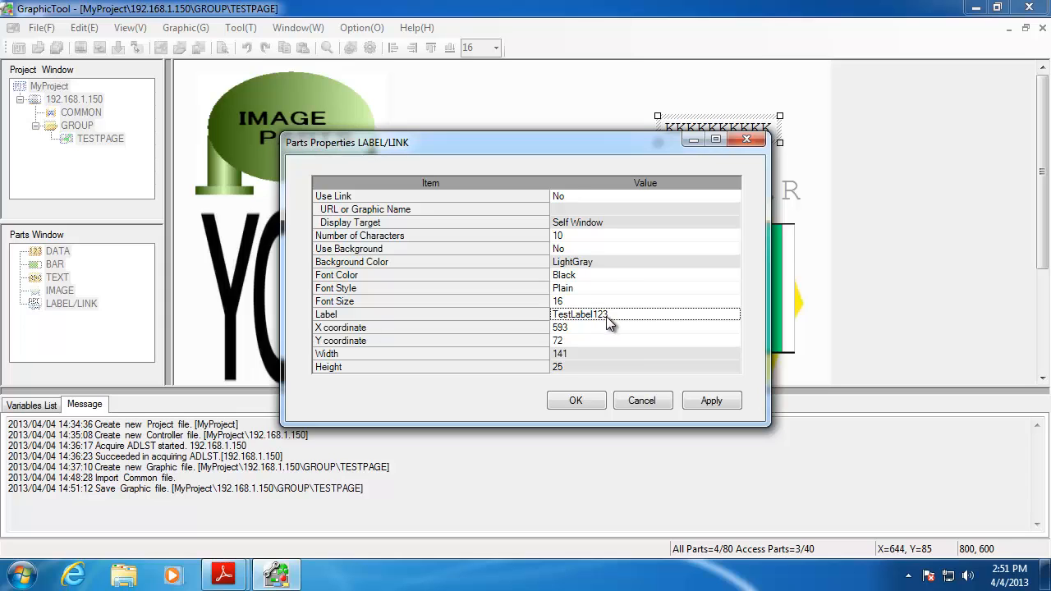
left_click(572, 236)
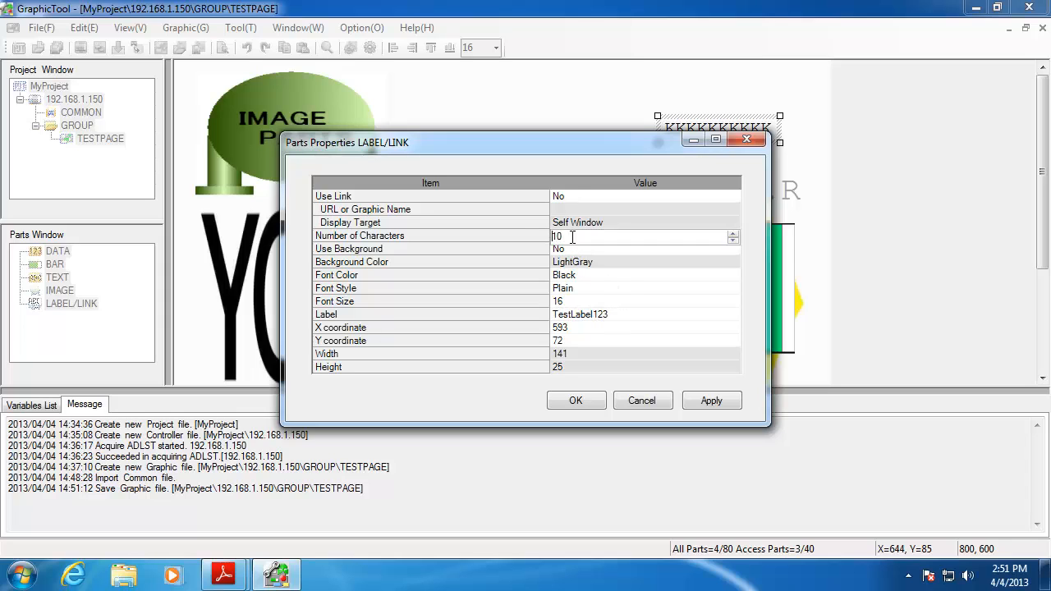
left_click_drag(572, 236, 523, 235)
type("12")
left_click(712, 400)
left_click(591, 401)
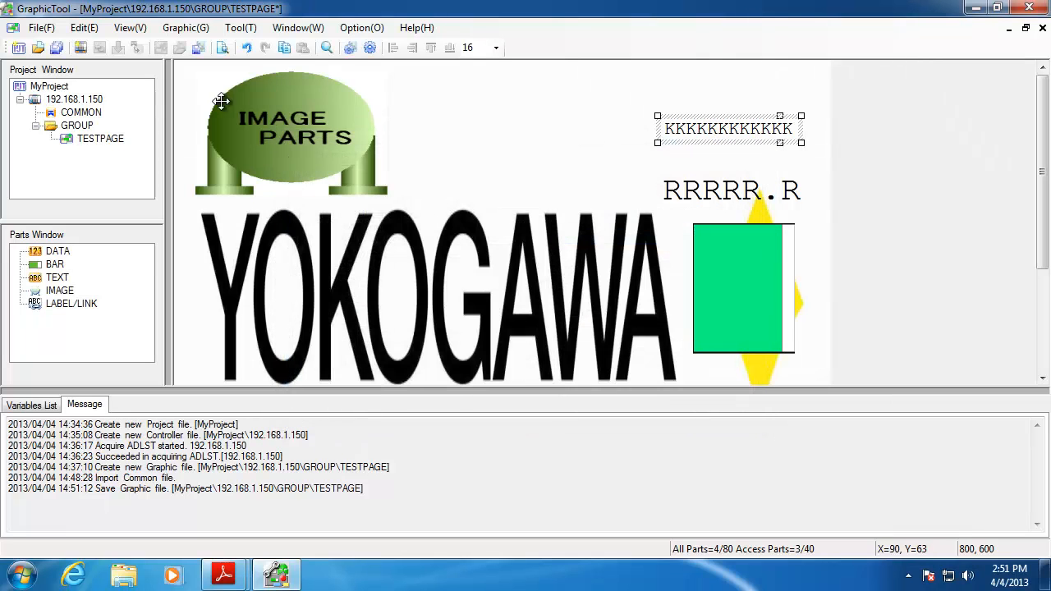
Save TESTPAGE, check that the preview shows TestLabel123 in full, then close the preview
left_click(41, 28)
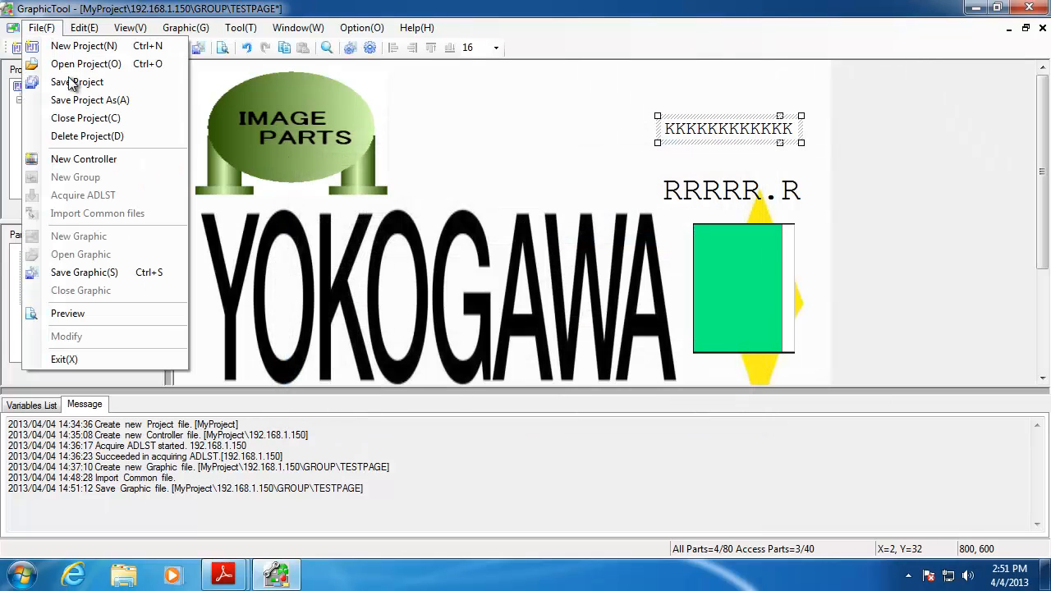
left_click(69, 312)
left_click(533, 341)
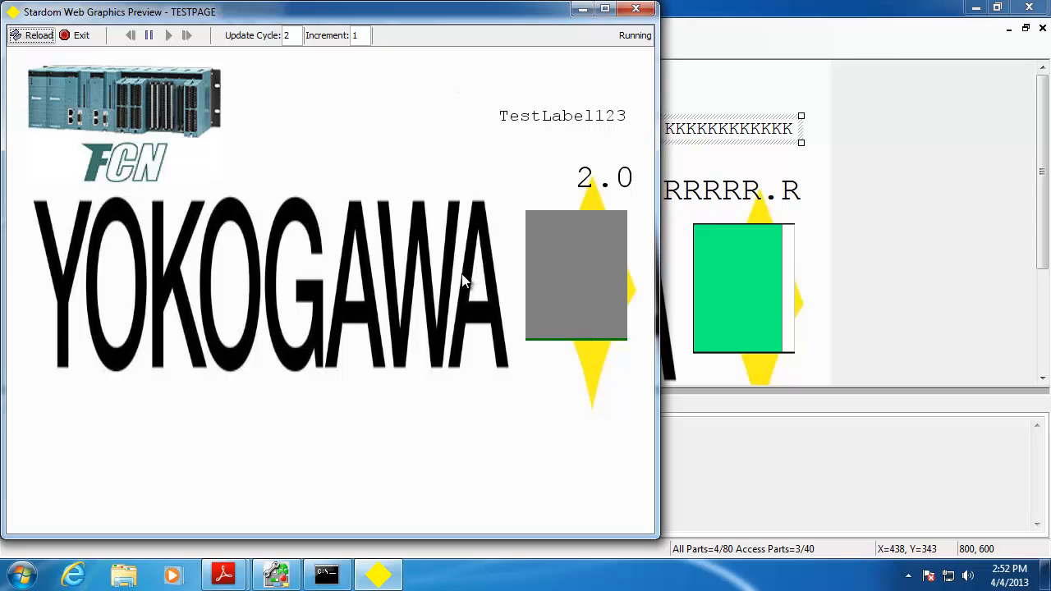
left_click(636, 9)
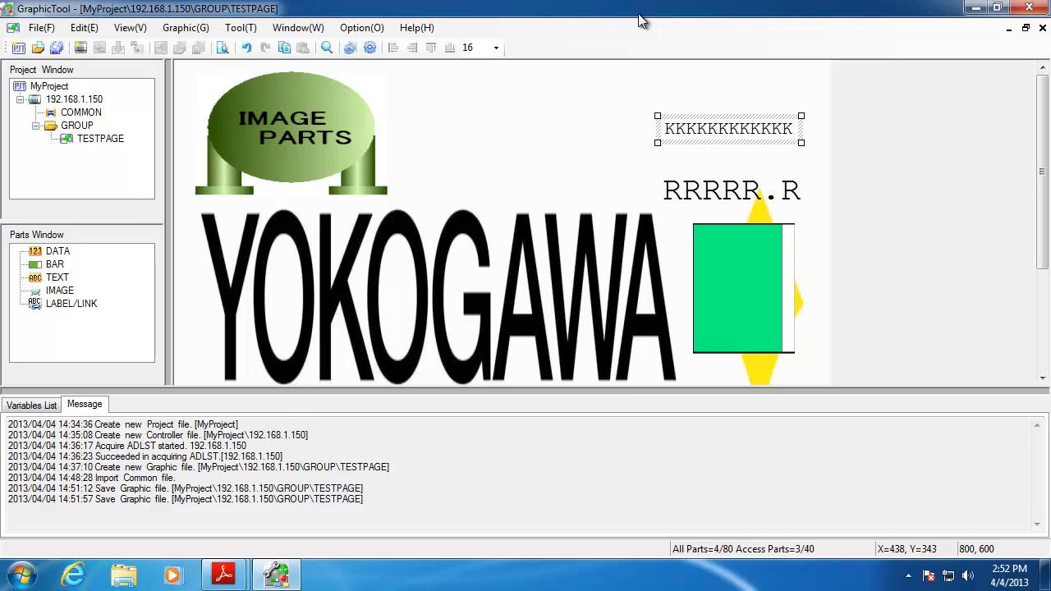
Download all TESTPAGE graphic files to controller 192.168.1.150 using File selected download
left_click(185, 30)
mouse_move(229, 33)
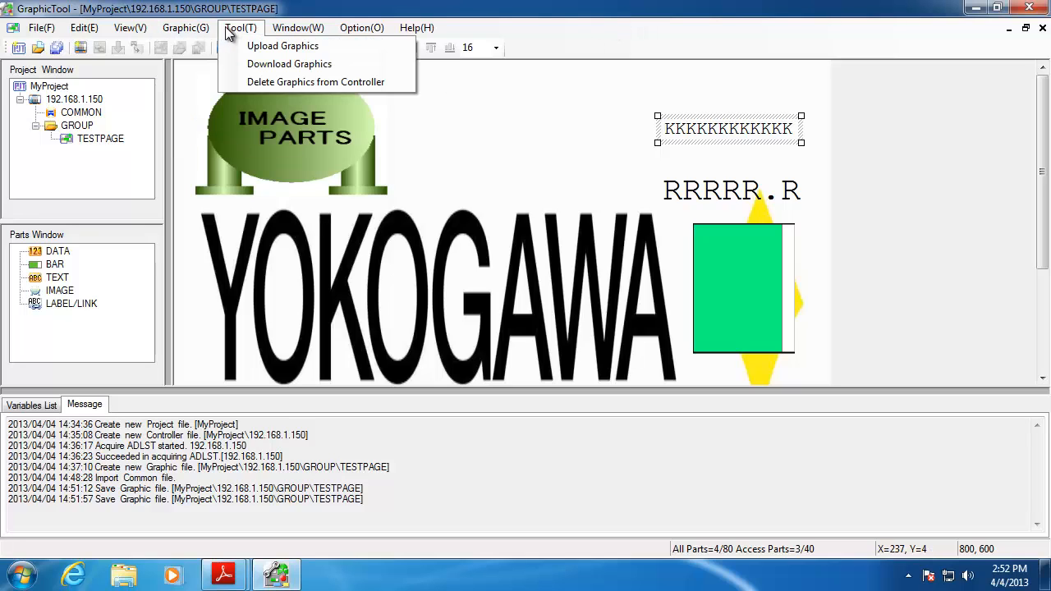
left_click(251, 64)
left_click(538, 342)
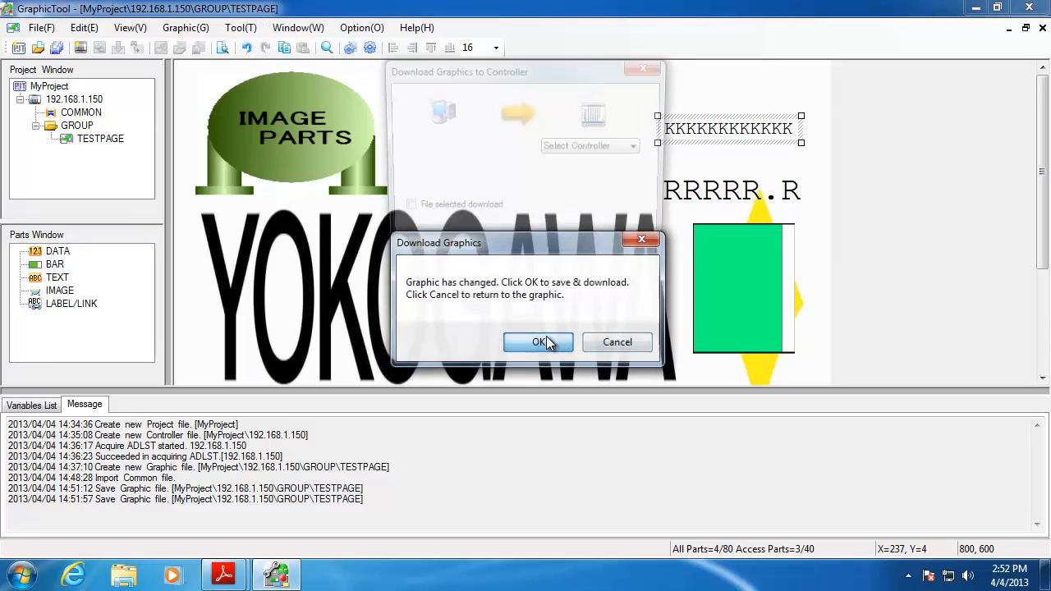
left_click(623, 146)
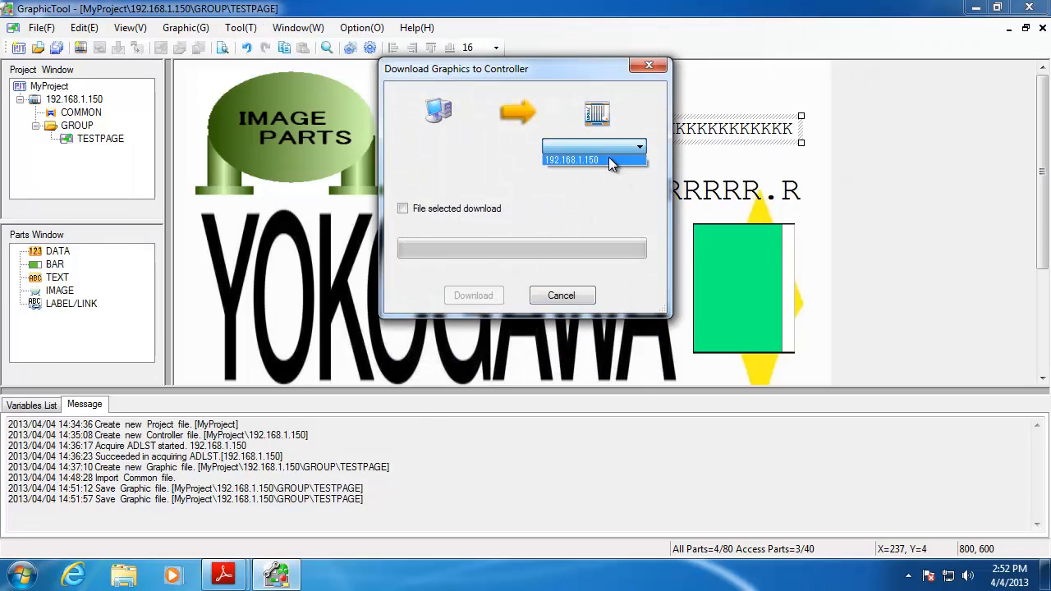
left_click(608, 157)
left_click(402, 209)
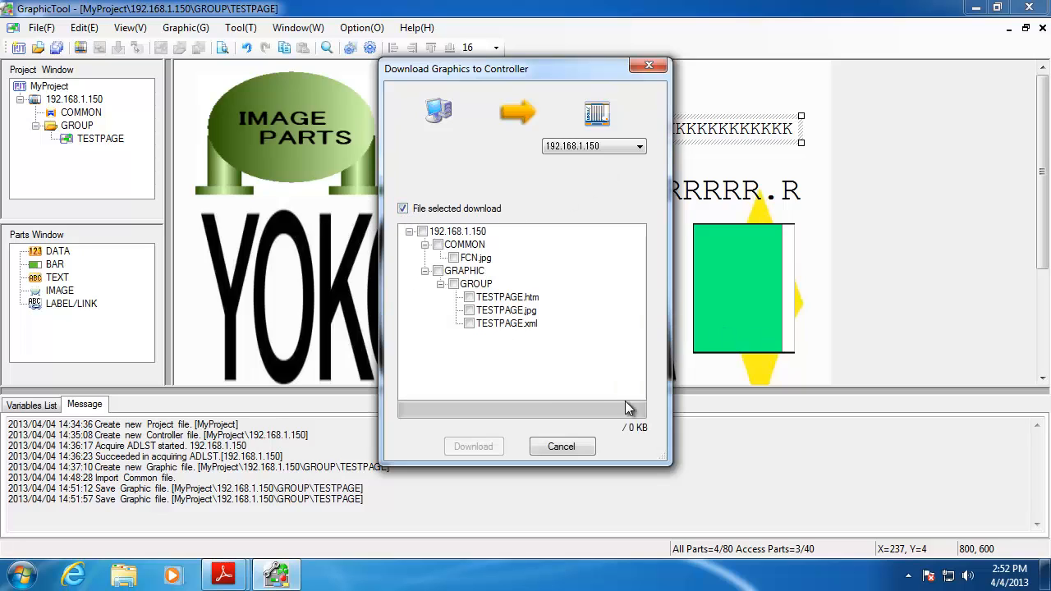
left_click(421, 231)
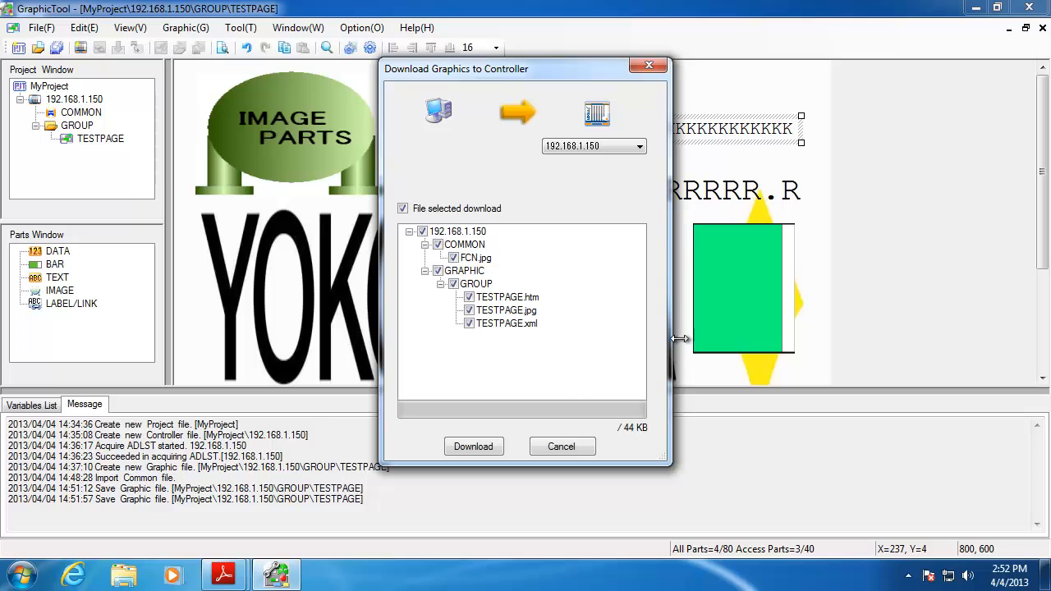
left_click(480, 451)
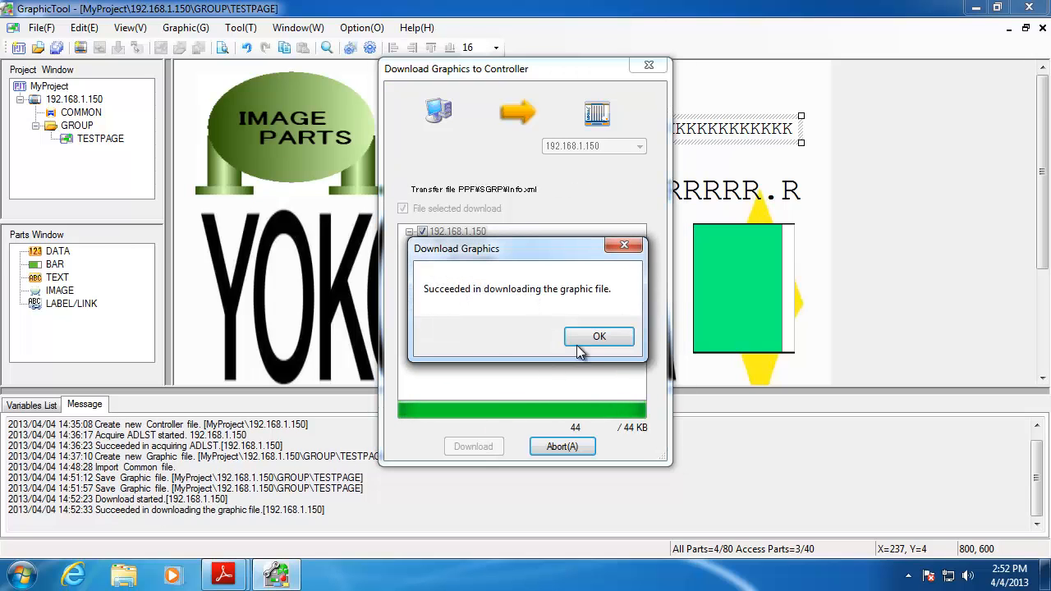
left_click(598, 338)
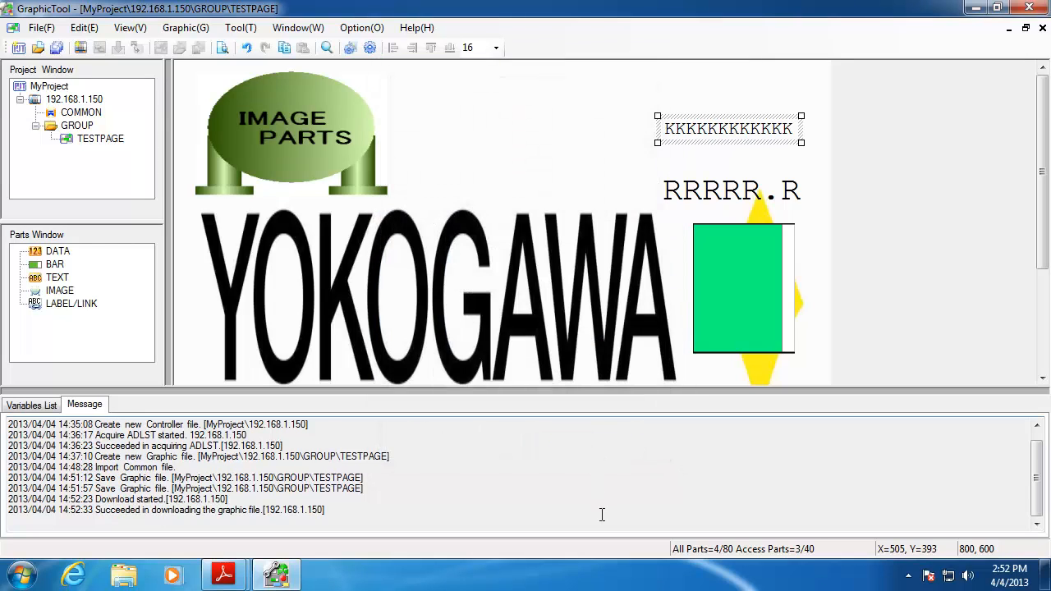
Save the project and minimize the graphic tool to the desktop
left_click(40, 27)
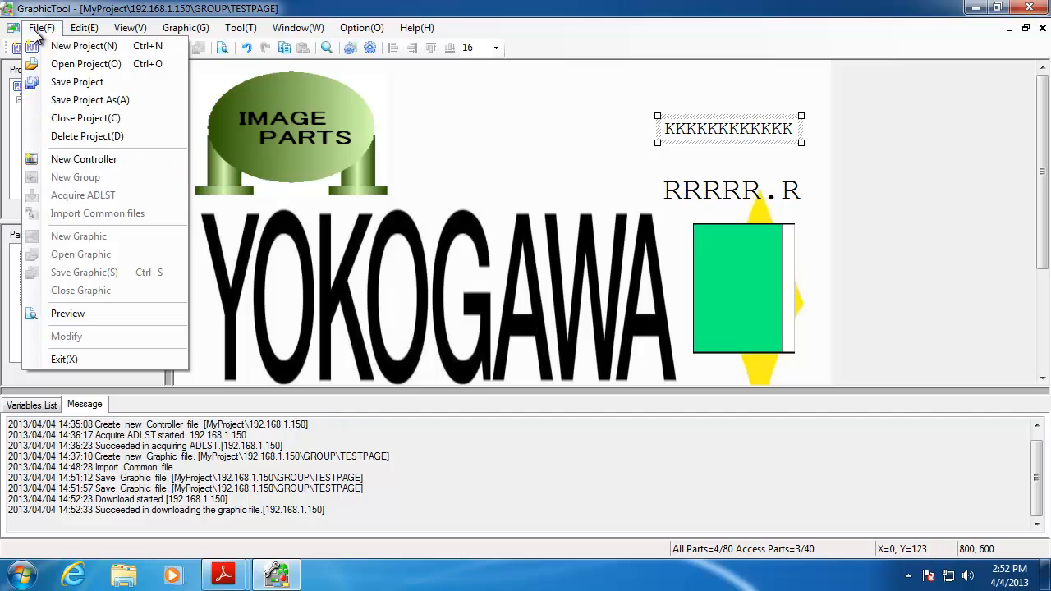
left_click(78, 82)
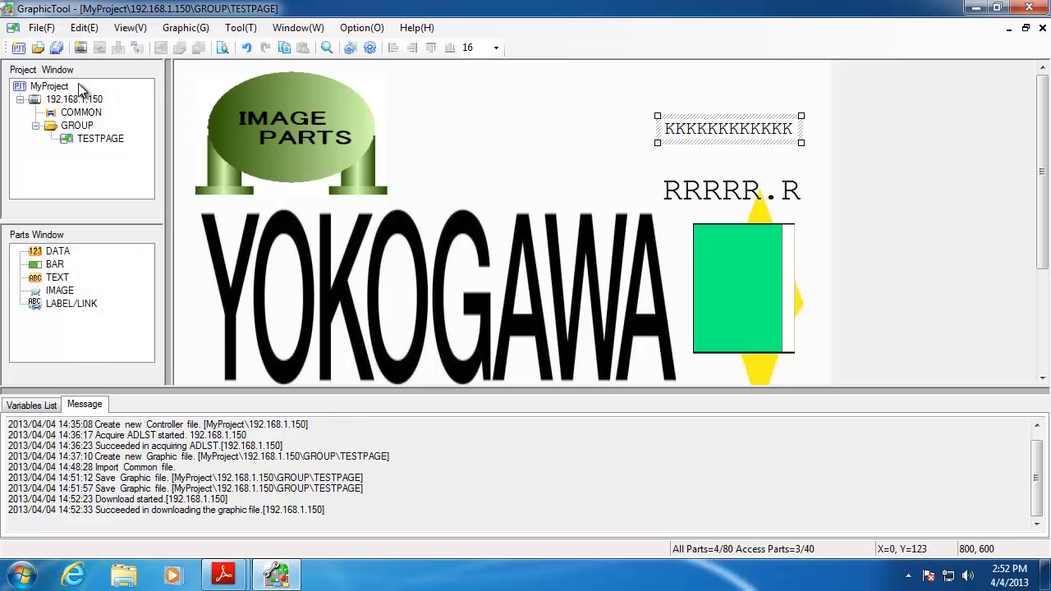
left_click(976, 8)
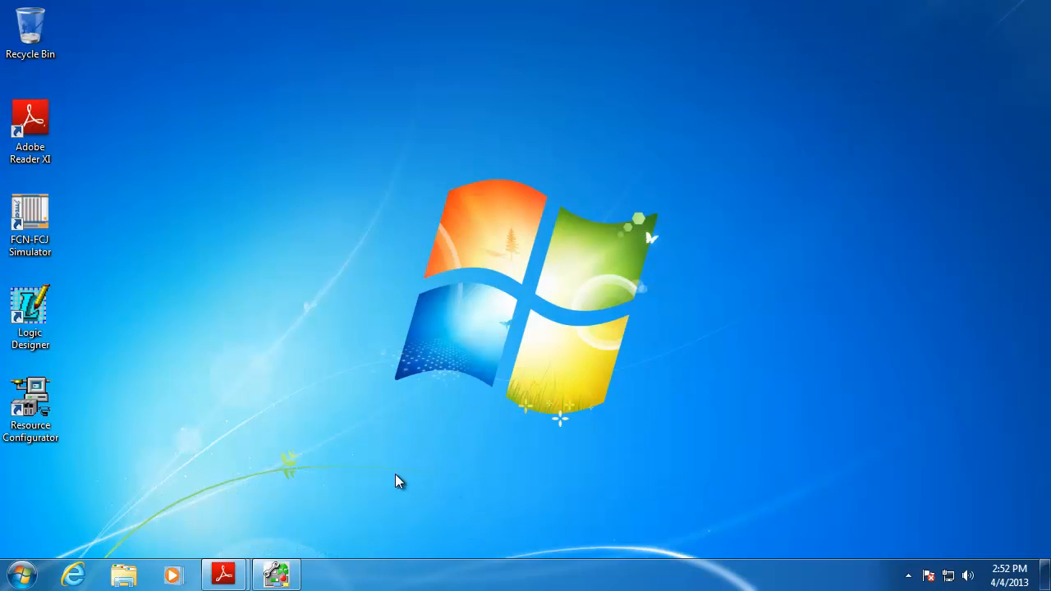
In Internet Explorer, go to 192.168.1.150 and sign in to reach the /JEROS/WWW/ listing
left_click(85, 583)
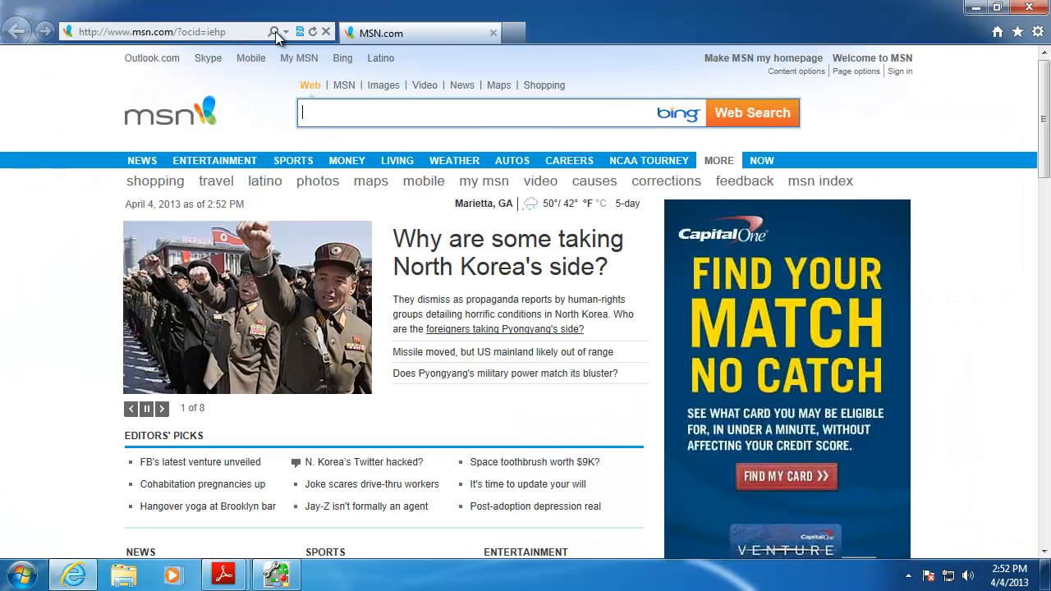
left_click(237, 32)
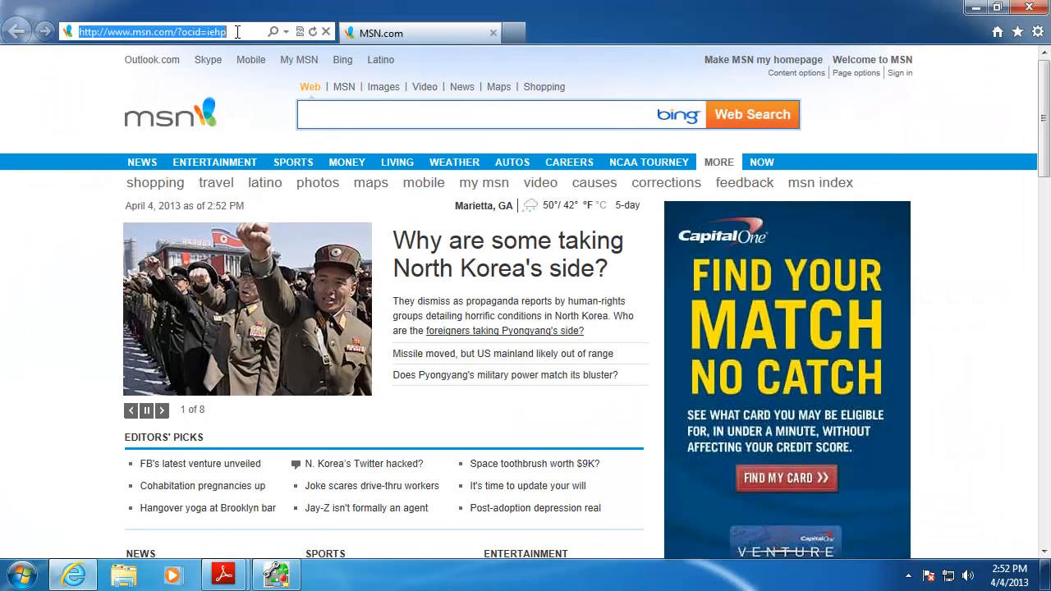
type("192.168.1.150/")
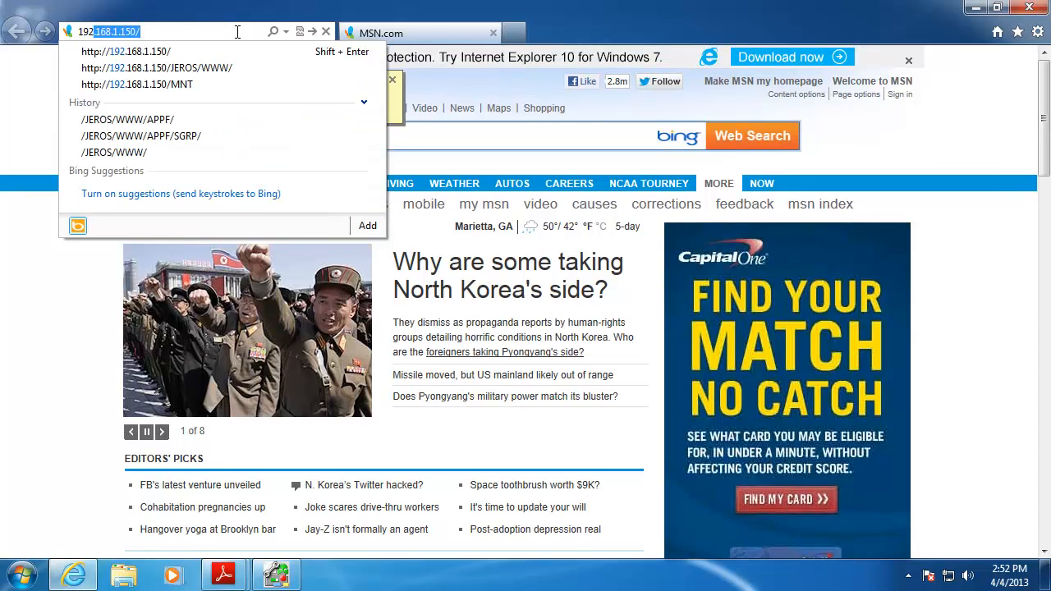
key("Return")
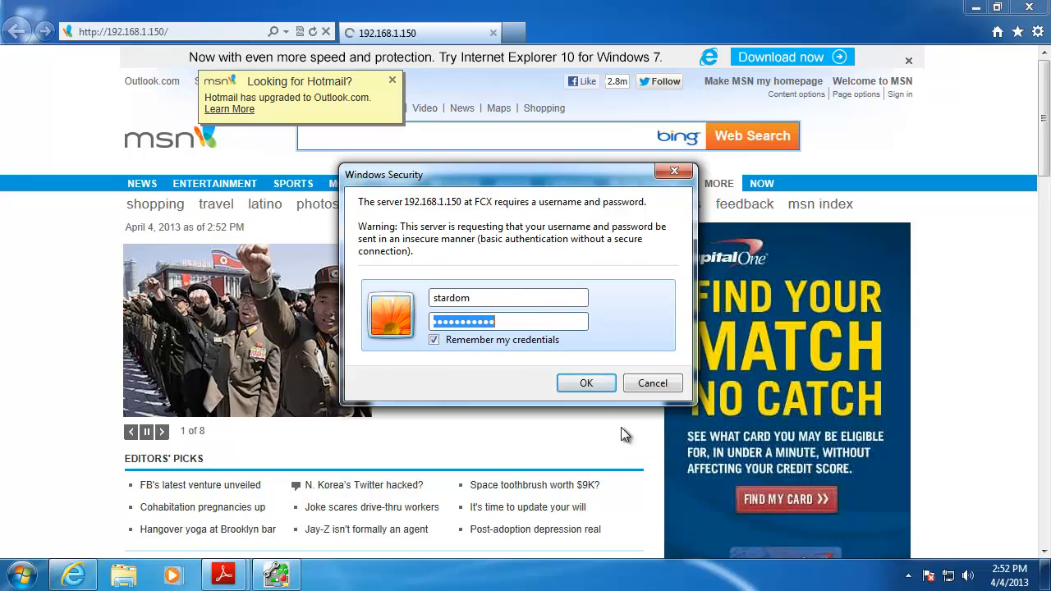
left_click(586, 383)
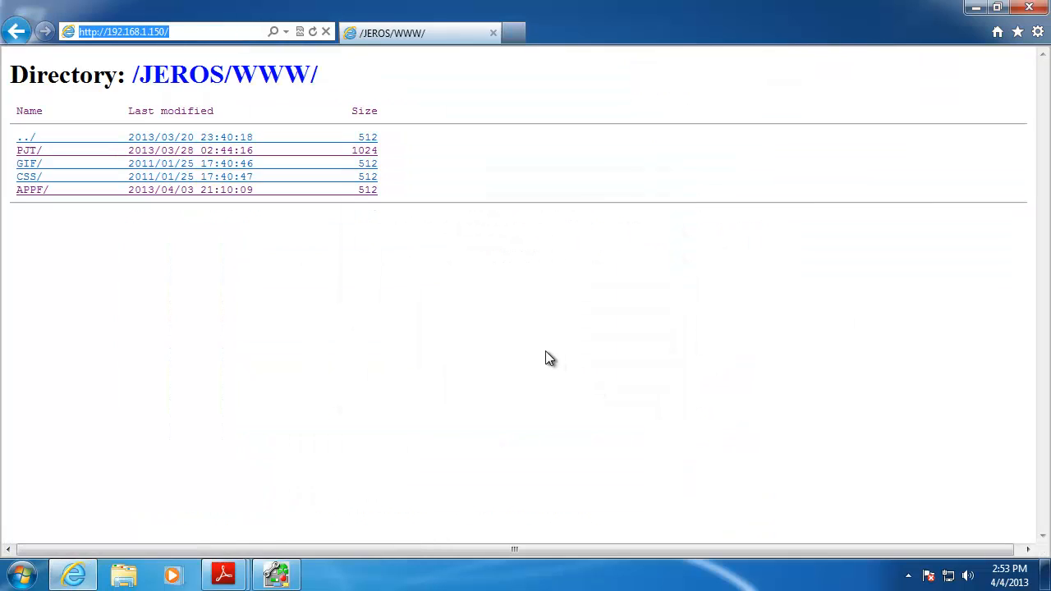
Browse through the APPF, SGRP, GRAPHIC and GROUP folders to list the TESTPAGE files
left_click(27, 192)
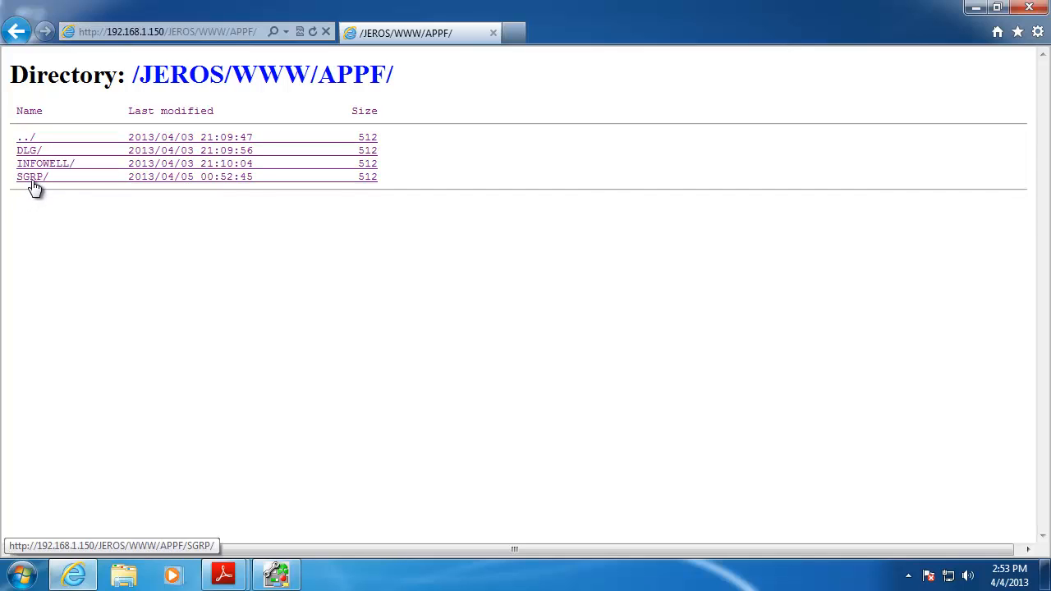
left_click(32, 183)
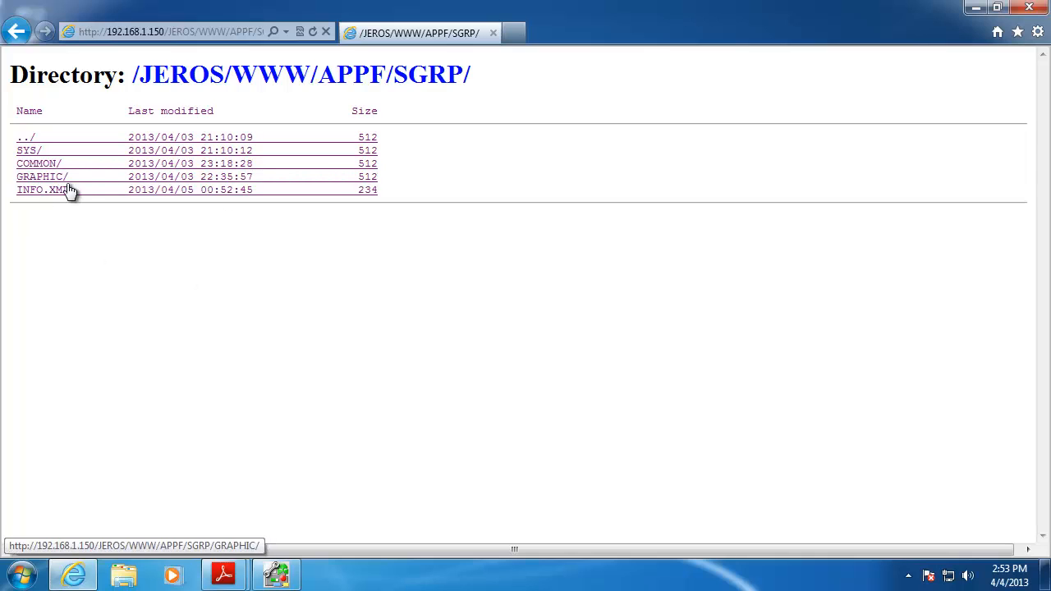
left_click(52, 182)
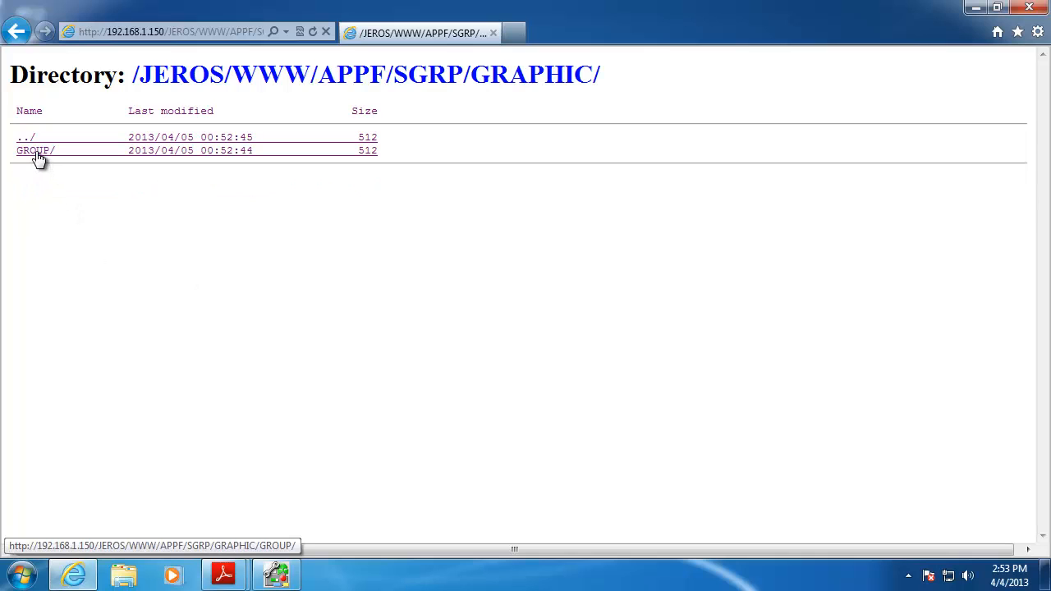
left_click(39, 155)
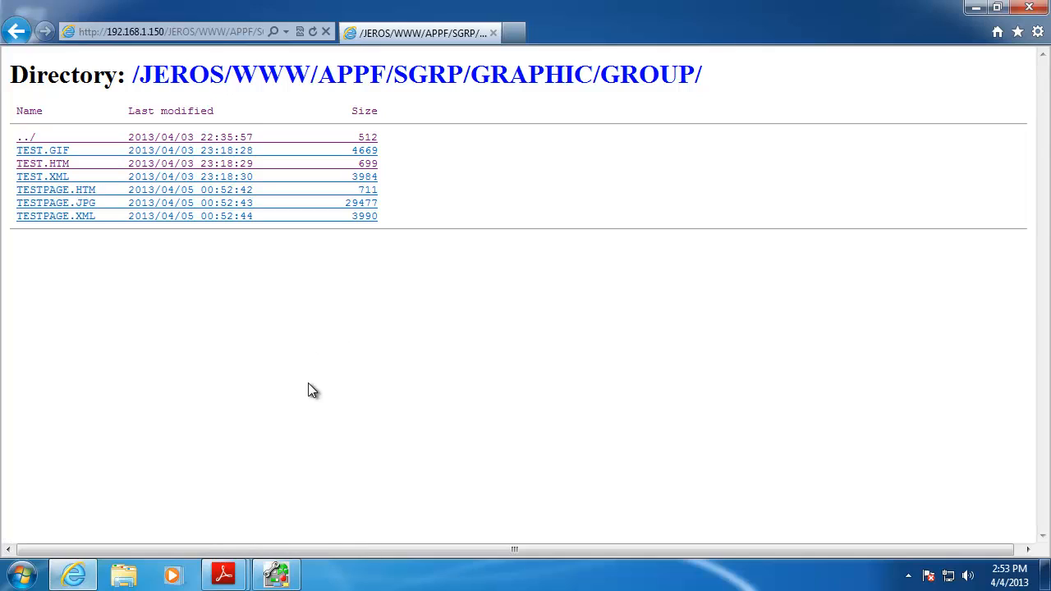
Open TESTPAGE.HTM to run the graphic live, with a 9.0 readout and a rising green bar
left_click(79, 191)
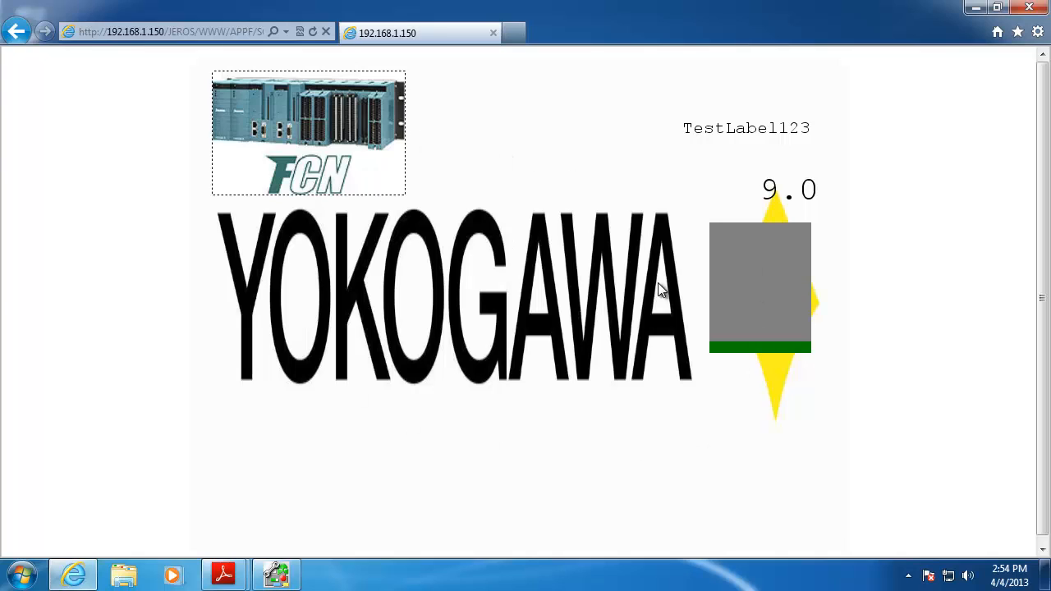
left_click(202, 30)
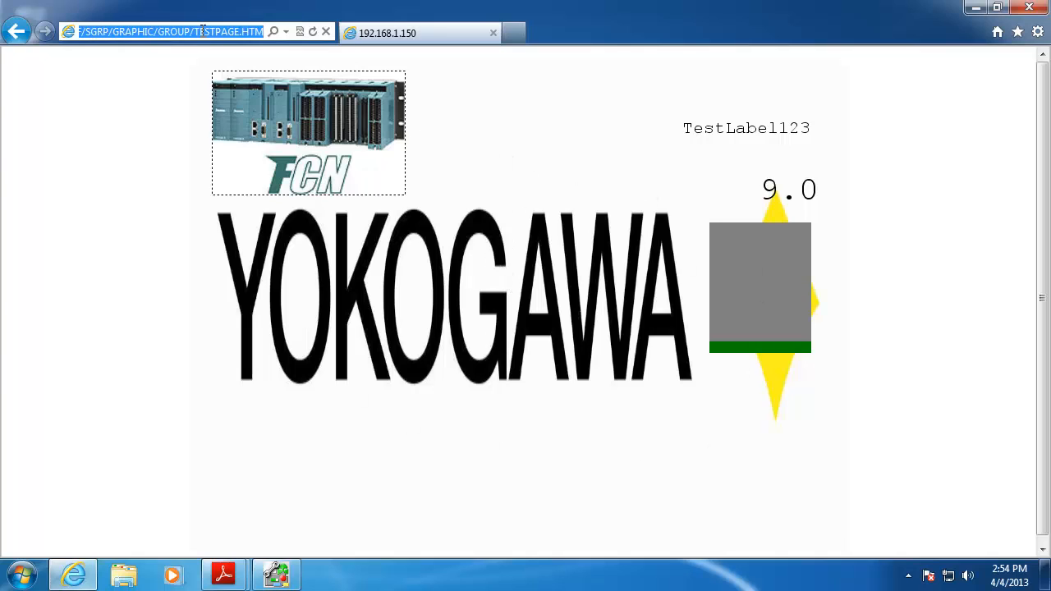
type("www.java")
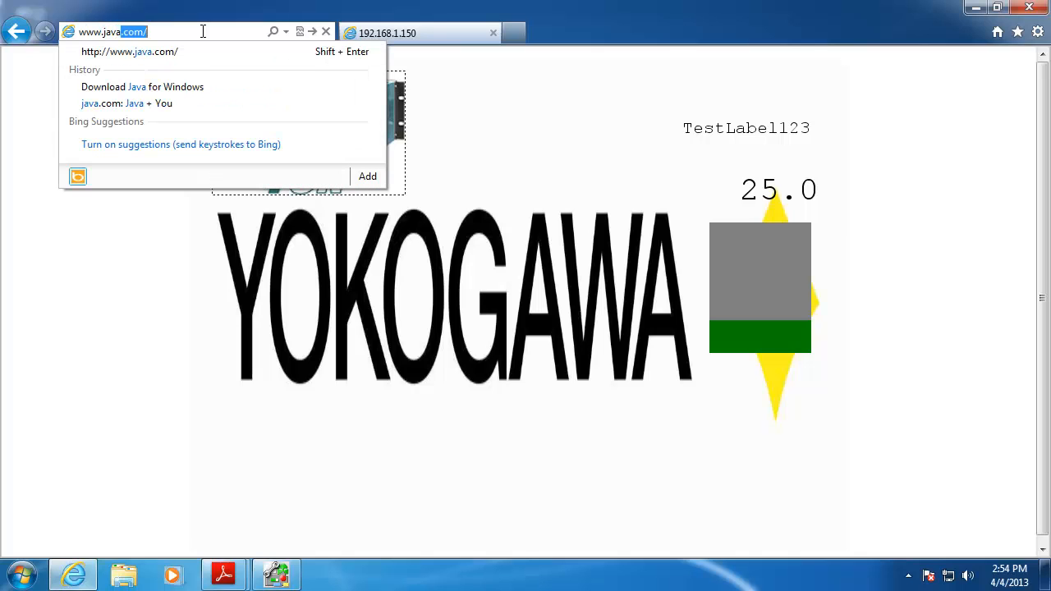
type(".com")
key("Return")
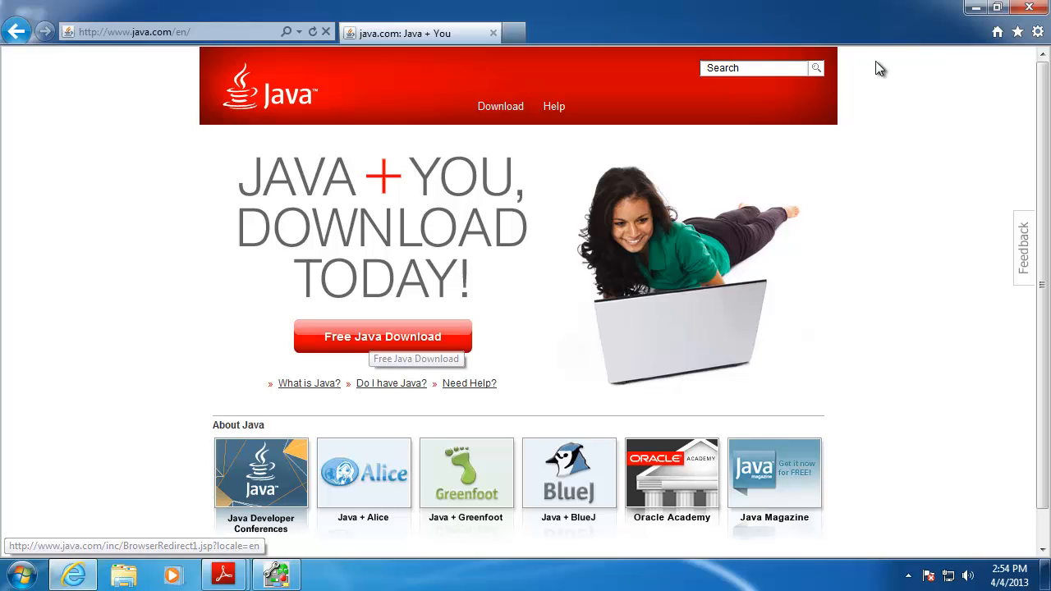
left_click(1028, 8)
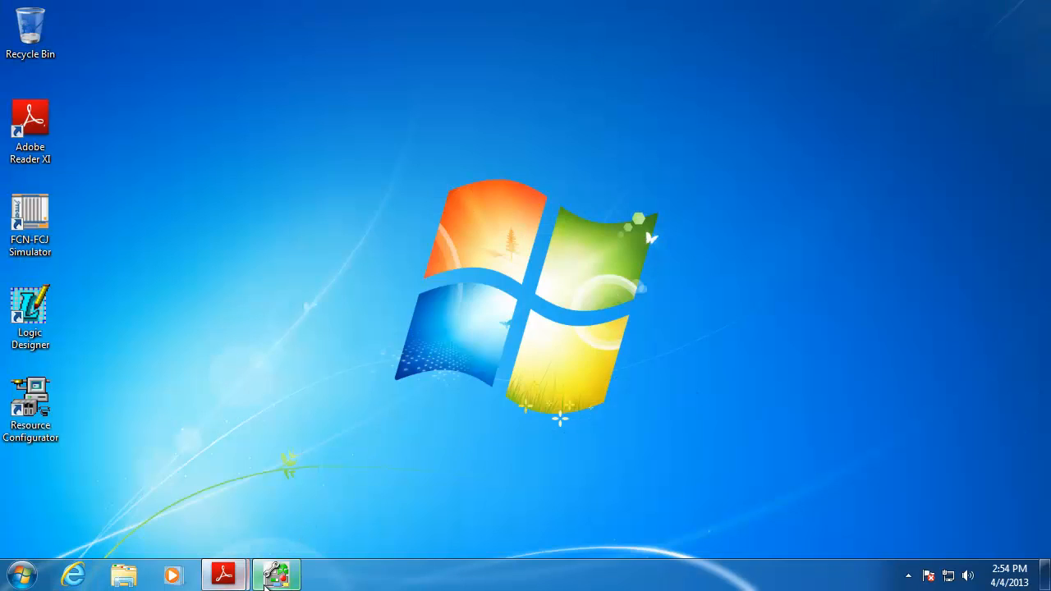
Restore the GraphicTool window from the taskbar to show the TESTPAGE canvas
left_click(275, 575)
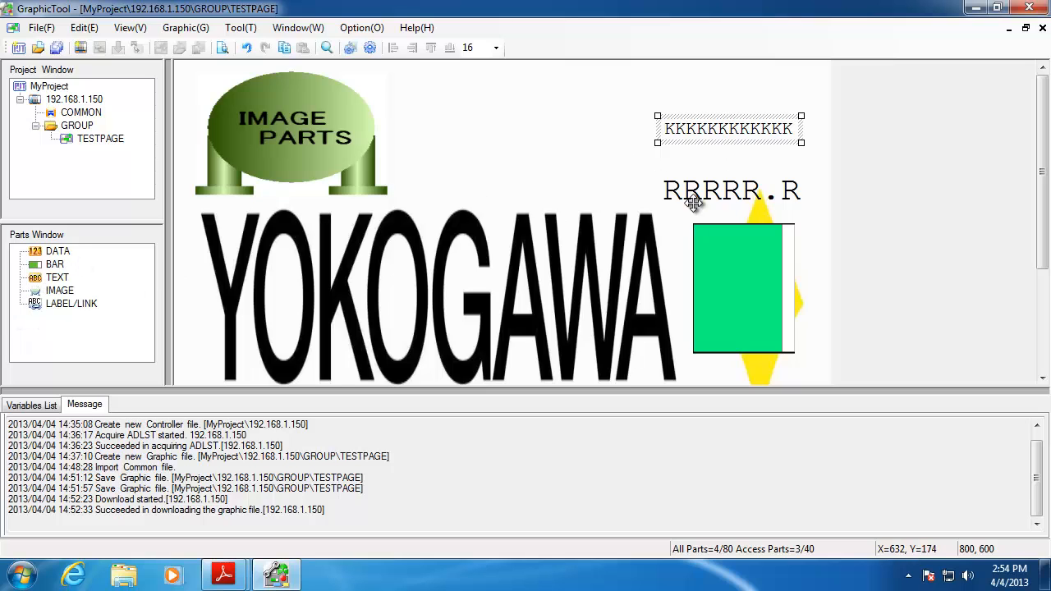
Show the Variables List and inspect the TestLabel123 label and RRRRR.R readout properties unchanged
left_click(29, 407)
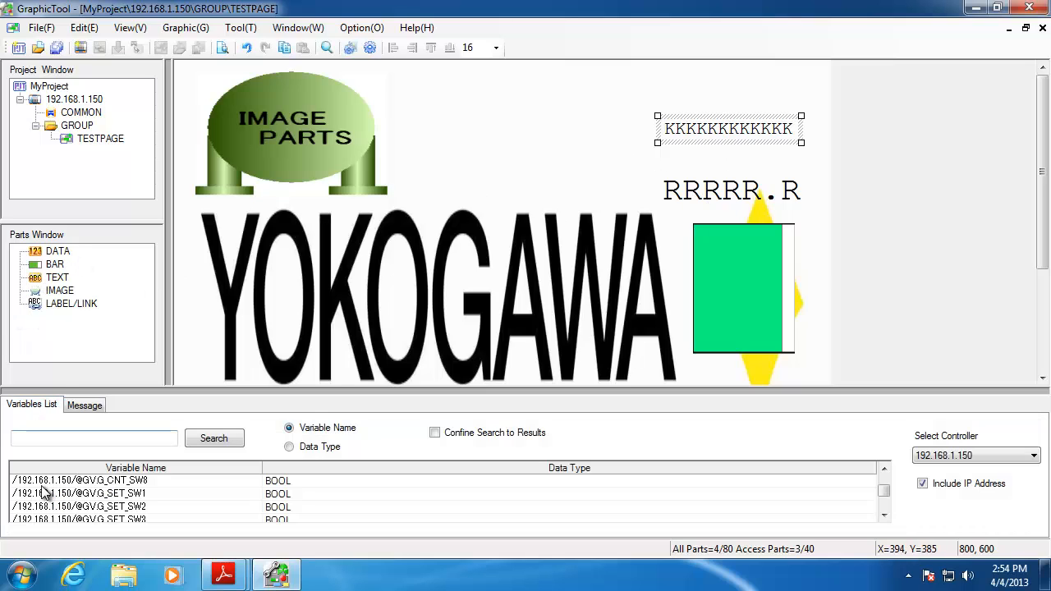
double_click(690, 134)
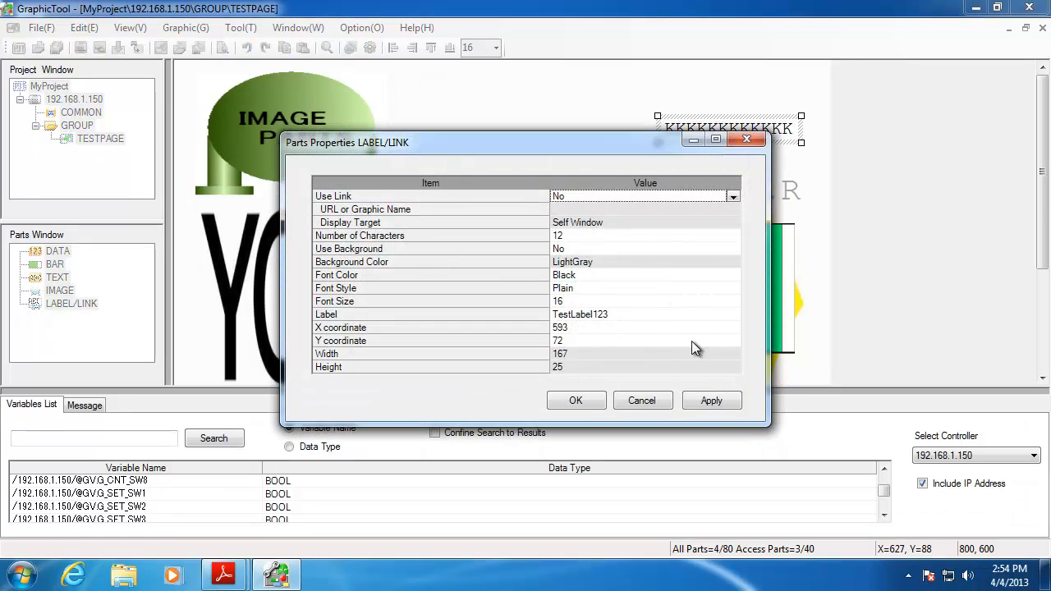
left_click(760, 140)
double_click(754, 183)
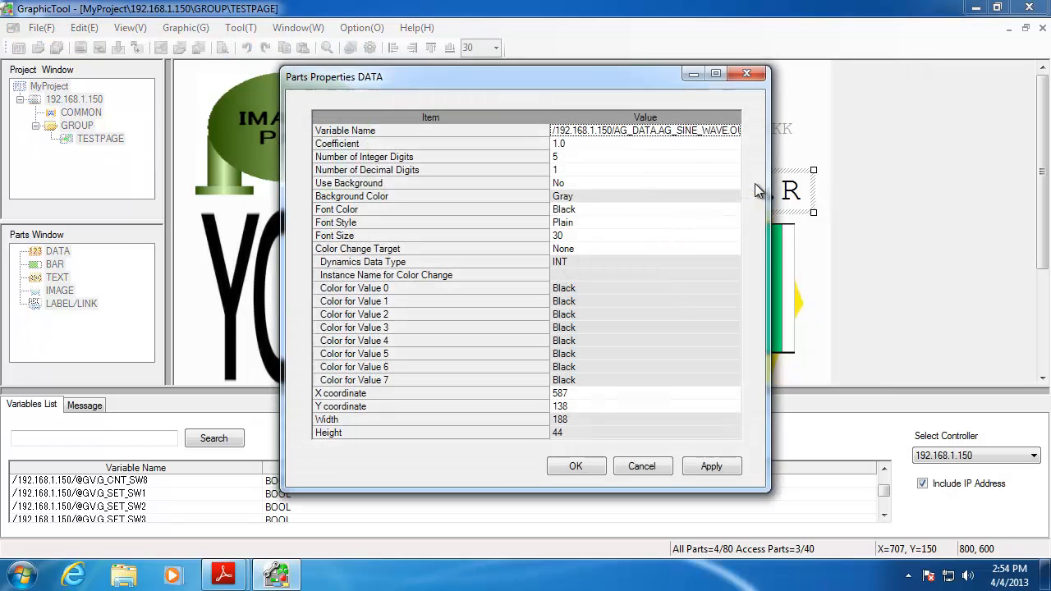
left_click(679, 133)
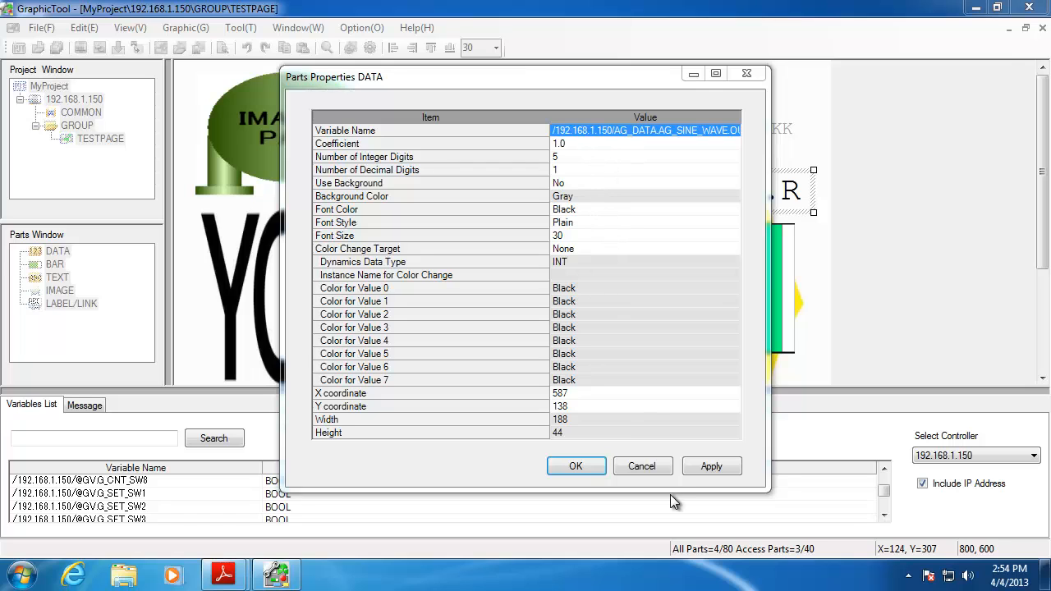
left_click(654, 467)
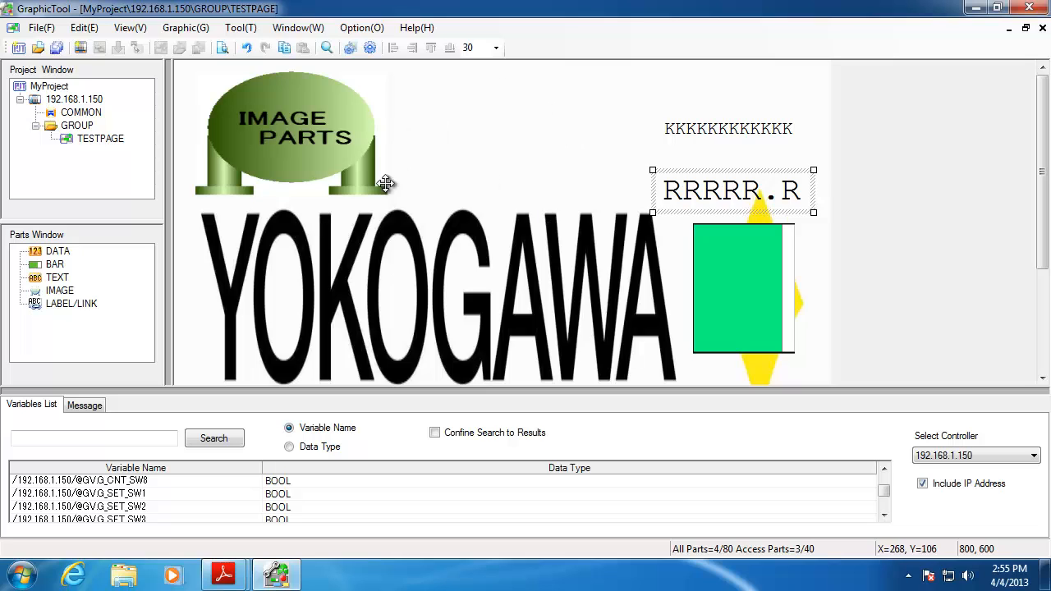
left_click(246, 30)
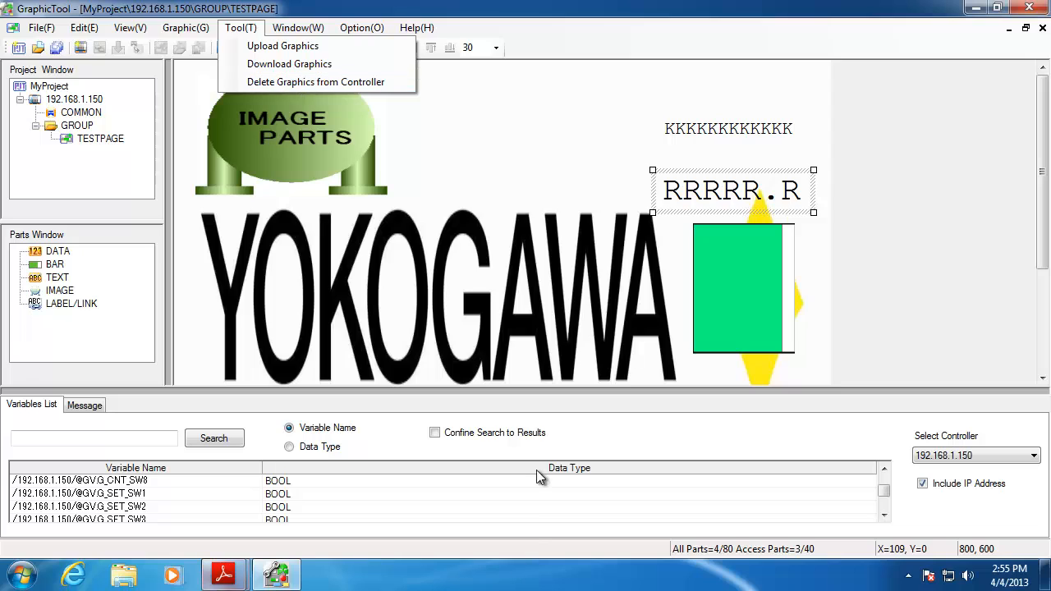
left_click(496, 203)
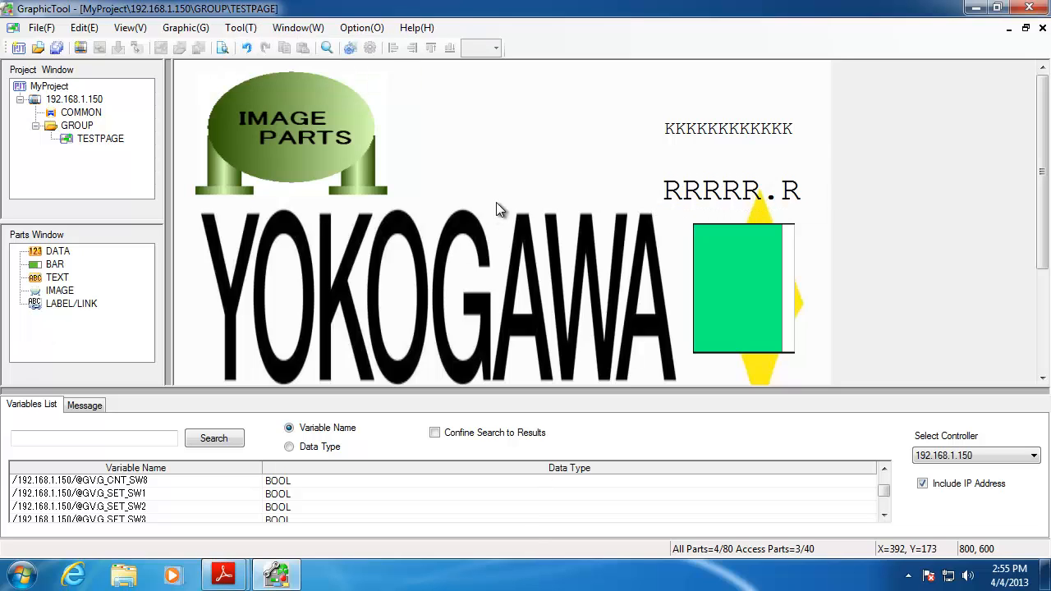